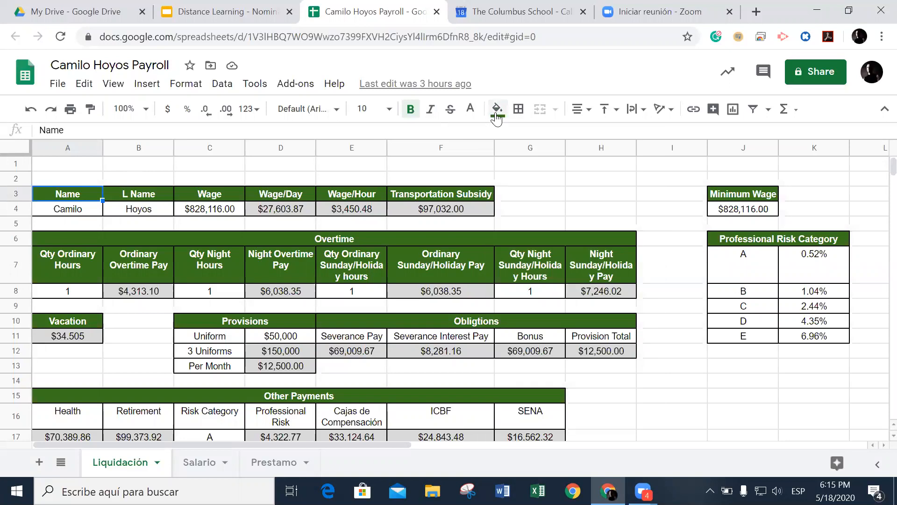
Step: Look over the payroll sheet's sections, from the employee details down to the Total
left_click(132, 200)
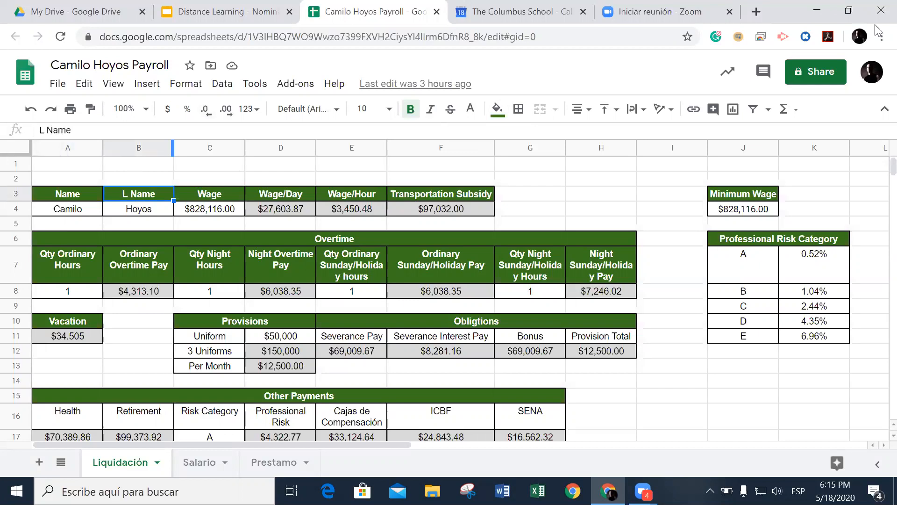
key("Left")
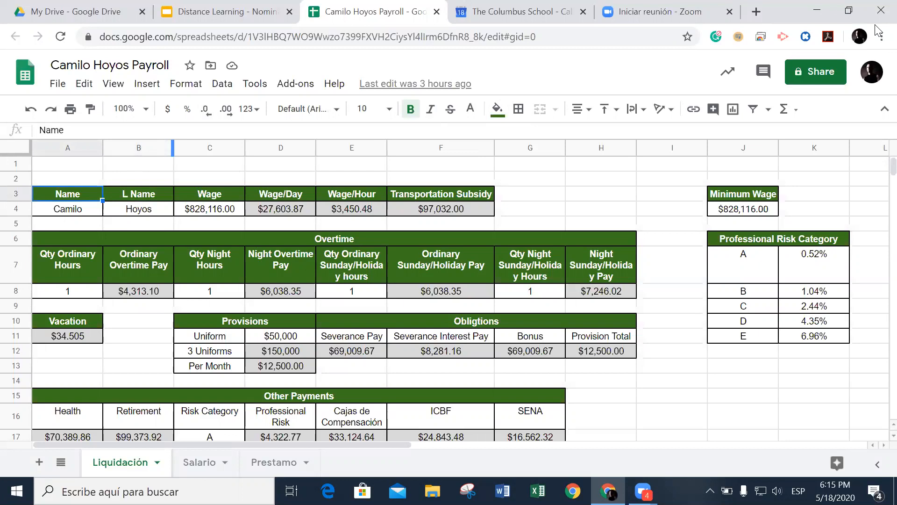
scroll(667, 261, "down", 3)
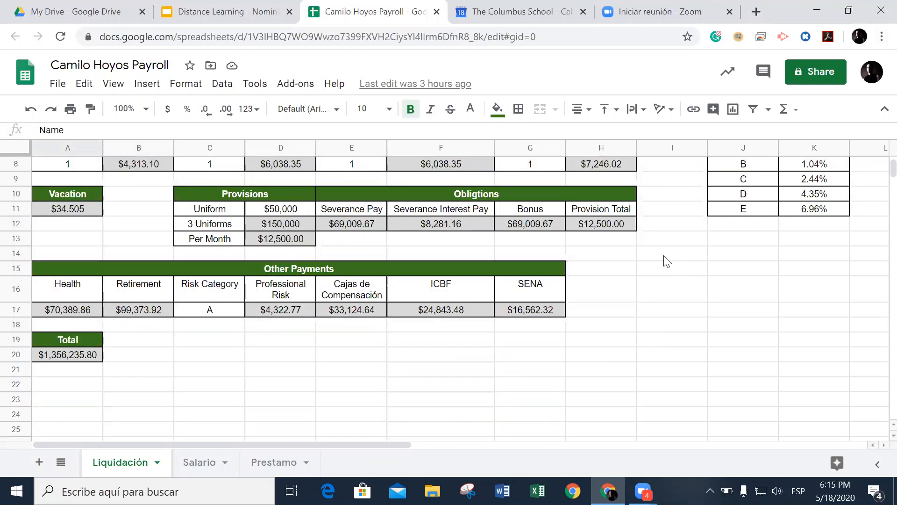
scroll(667, 261, "up", 3)
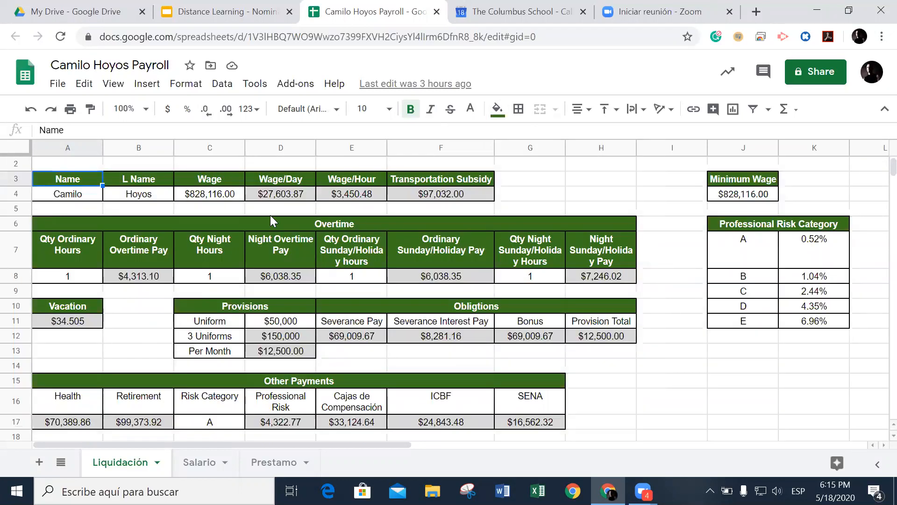
Step: Examine the employee's name, wage and Wage/Day cells in row 4, and check the wage against the Minimum Wage cell
left_click(75, 198)
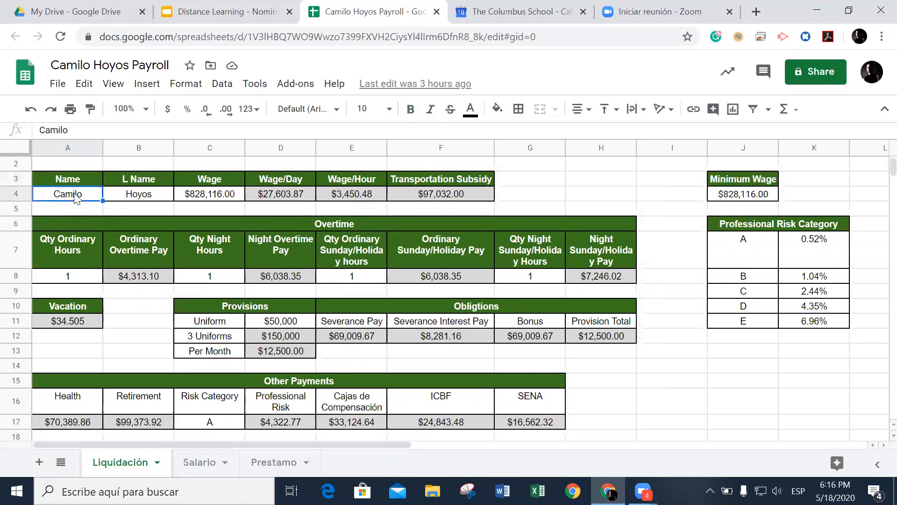
key("Right")
key("Right")
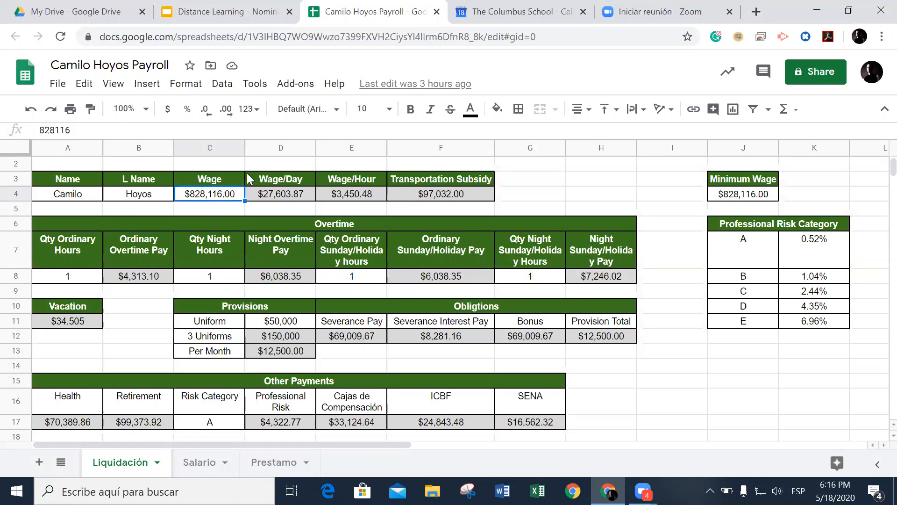
left_click(266, 196)
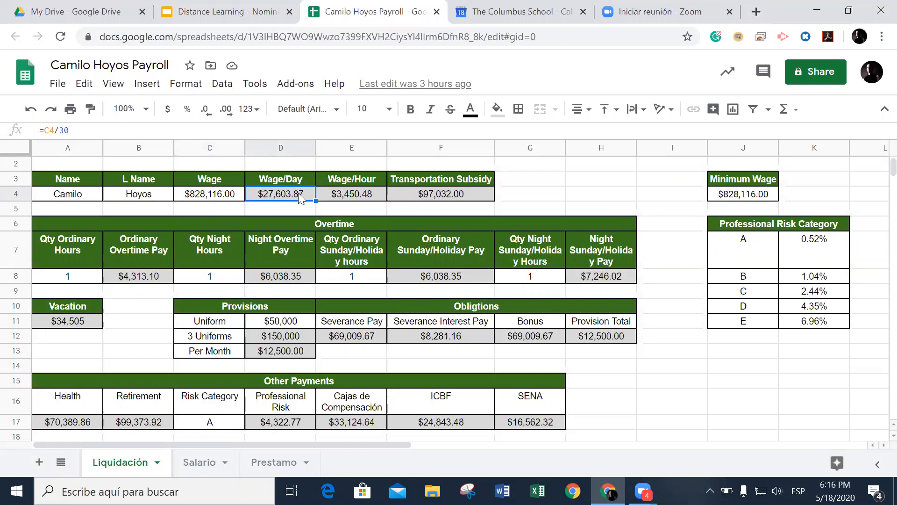
left_click(209, 200)
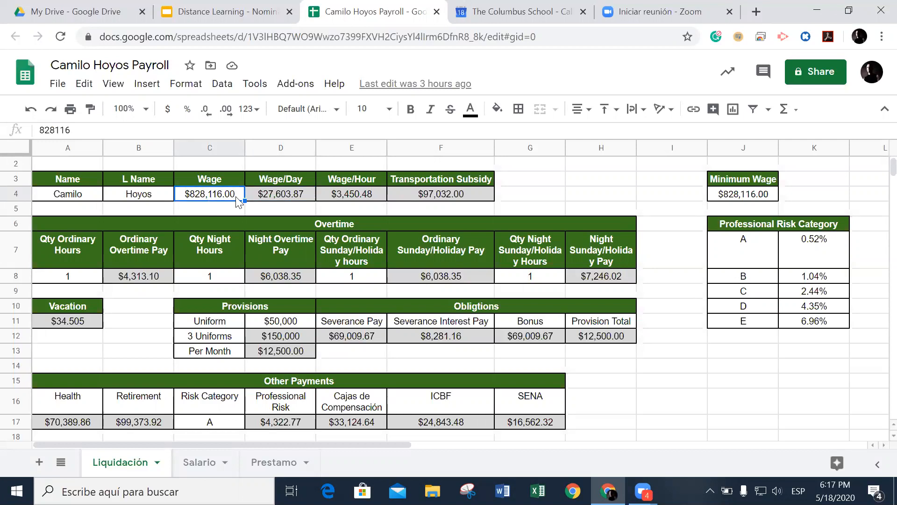
left_click(747, 181)
left_click(747, 194)
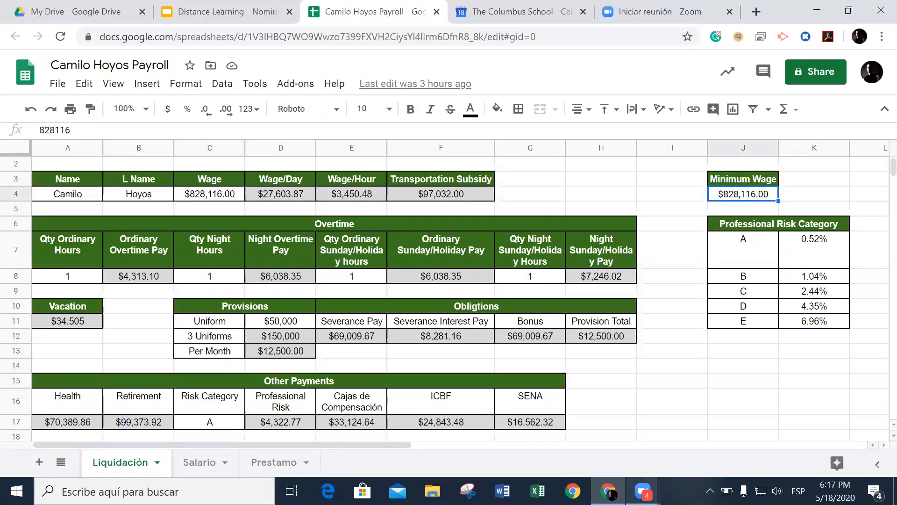
left_click(643, 490)
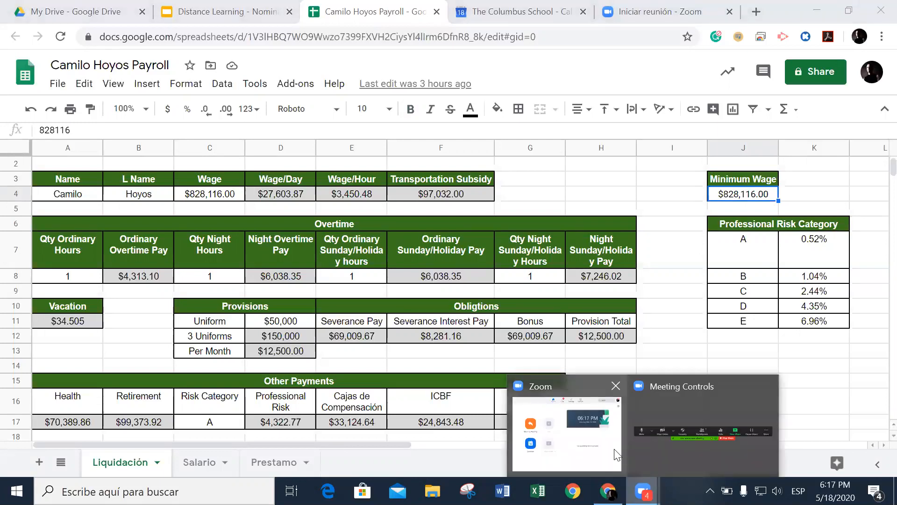
left_click(407, 72)
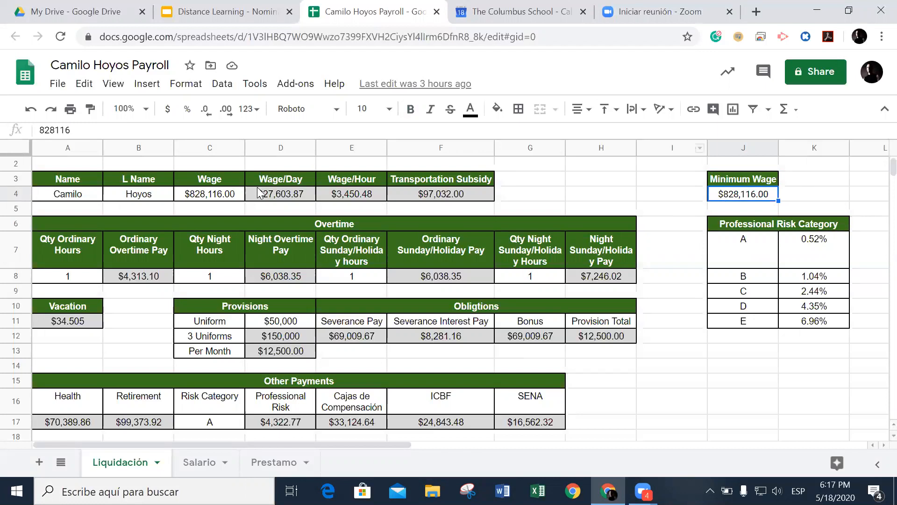
Step: Compare the Wage/Day formula in D4 with the monthly wage in C4 that it divides
left_click(280, 193)
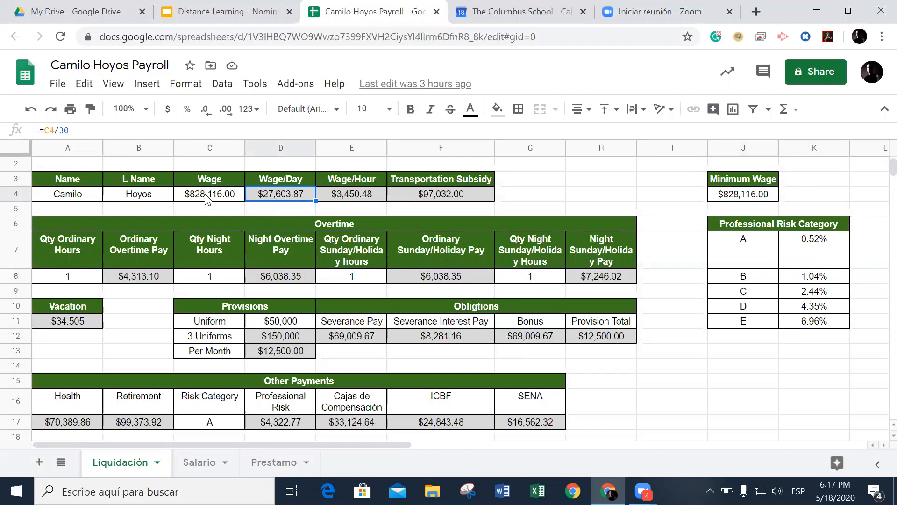
left_click(209, 196)
left_click(279, 197)
left_click(205, 199)
left_click(268, 197)
left_click(223, 195)
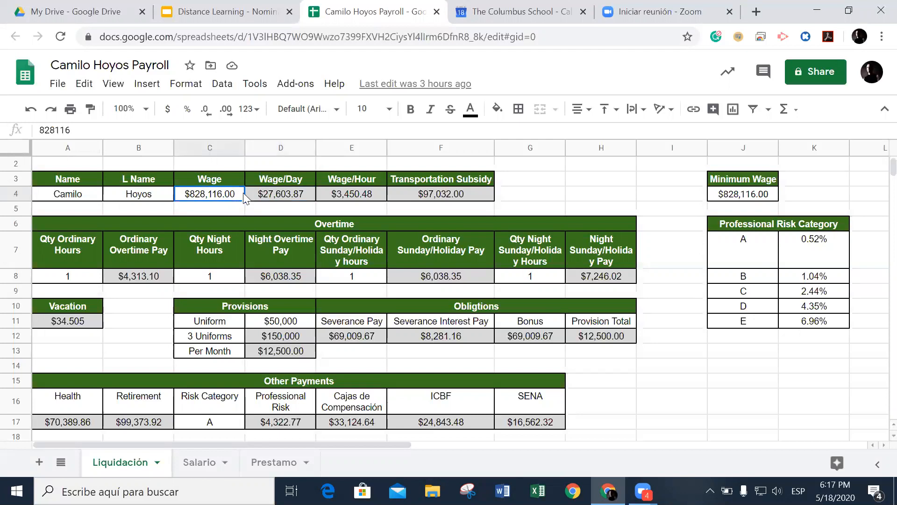
left_click(266, 196)
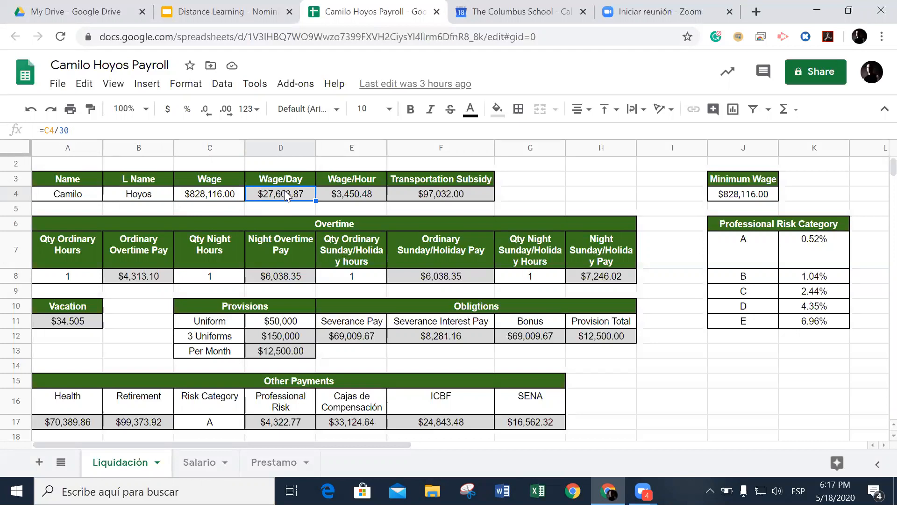
Step: Examine the Wage/Hour formula in E4 alongside the wage in C4, and the Transportation Subsidy in F4
left_click(357, 196)
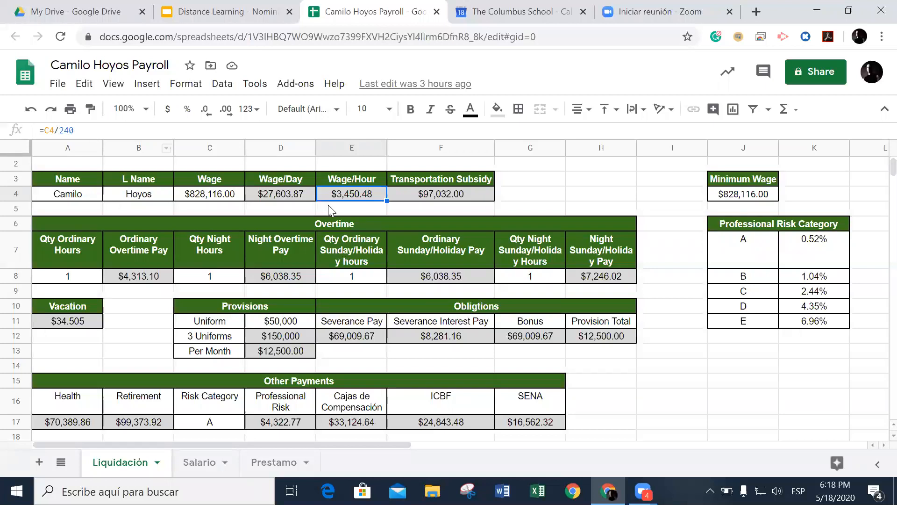
left_click(204, 194)
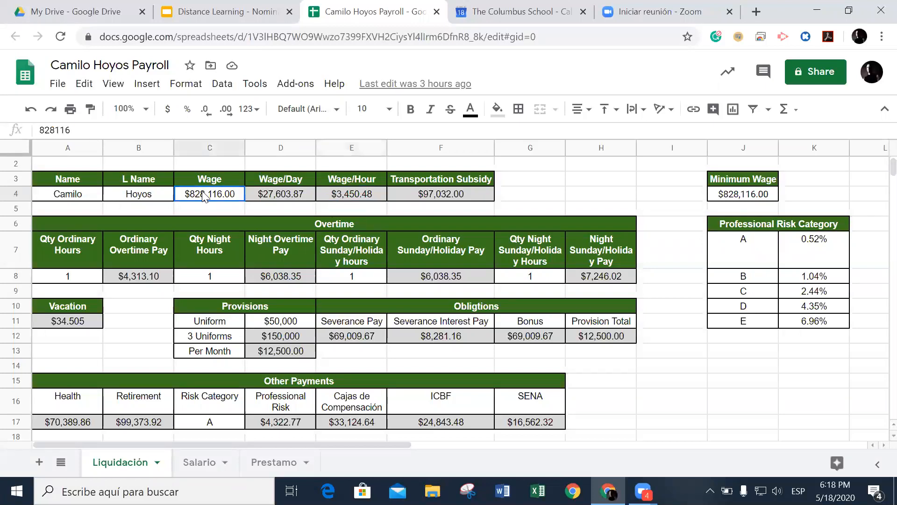
left_click(353, 194)
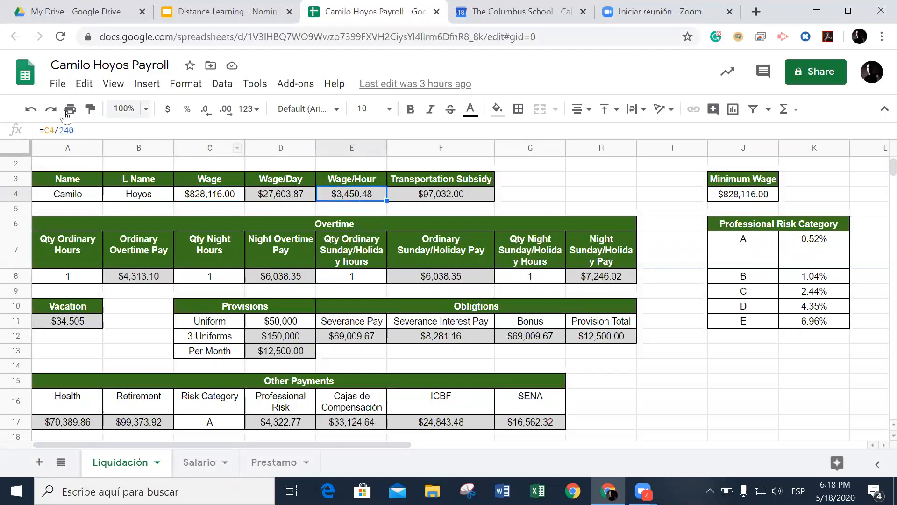
left_click(468, 200)
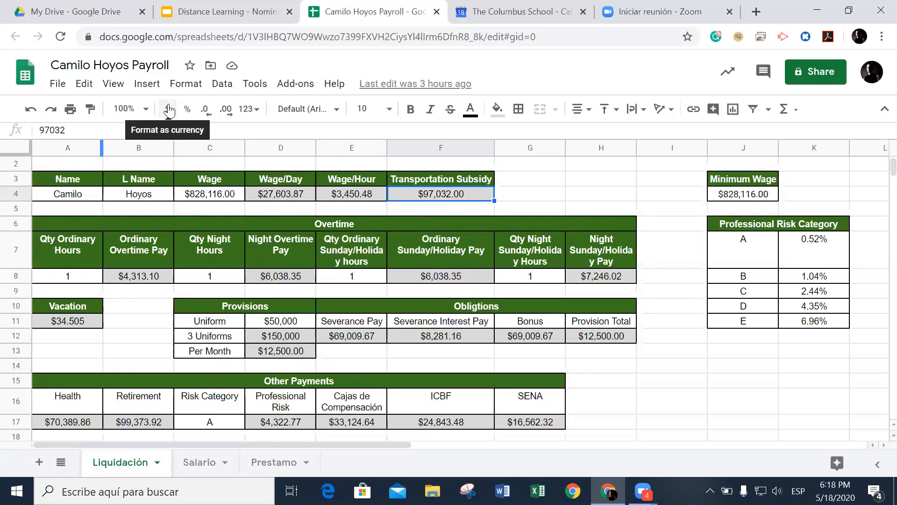
left_click(197, 196)
key("shift+Right")
key("shift+Right")
key("shift+Right")
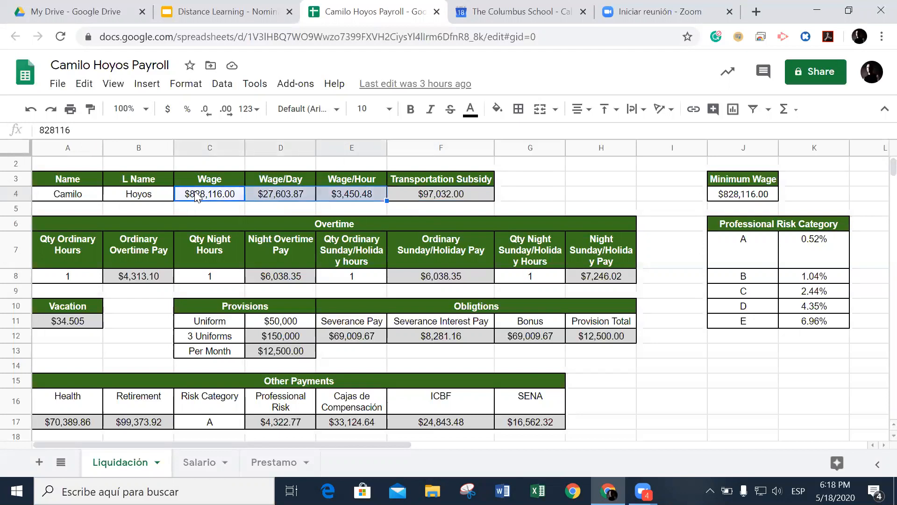
Step: Examine each overtime hour quantity and its matching pay cell in row 8, from ordinary hours through night Sunday/holiday pay
left_click(78, 252)
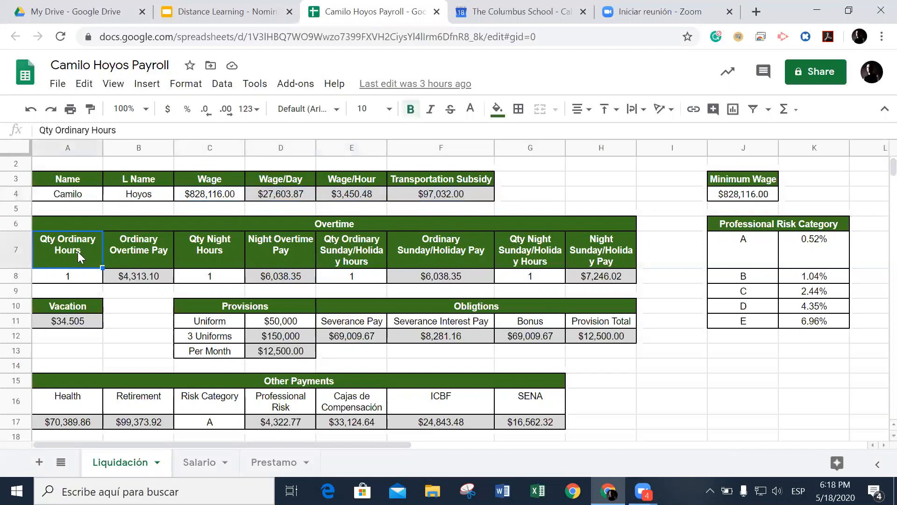
left_click(81, 280)
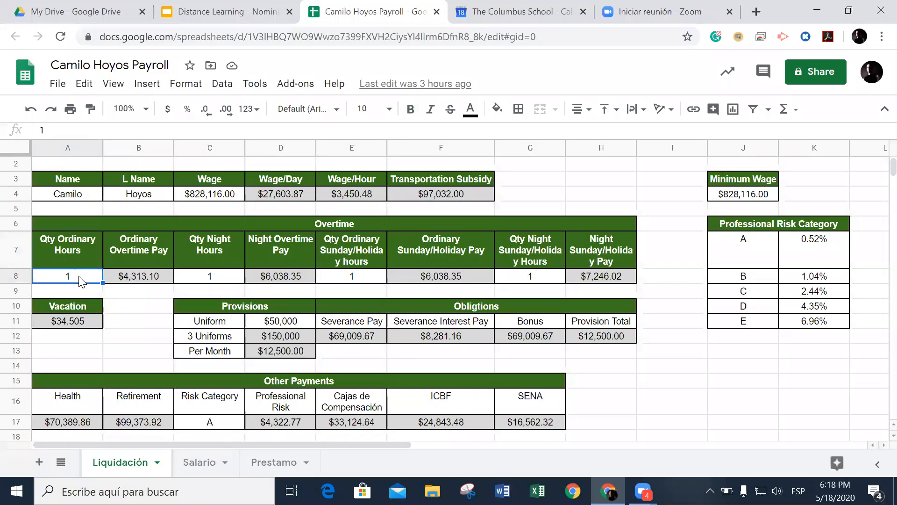
left_click(123, 281)
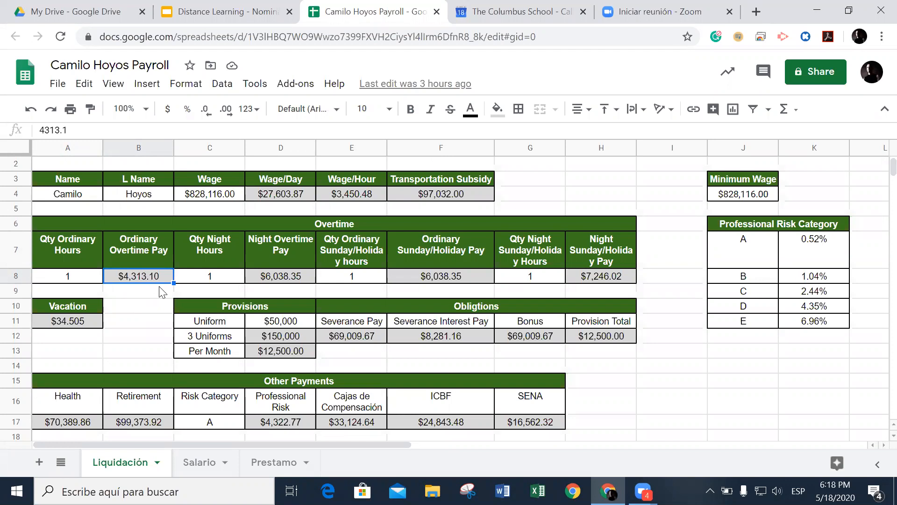
left_click(207, 279)
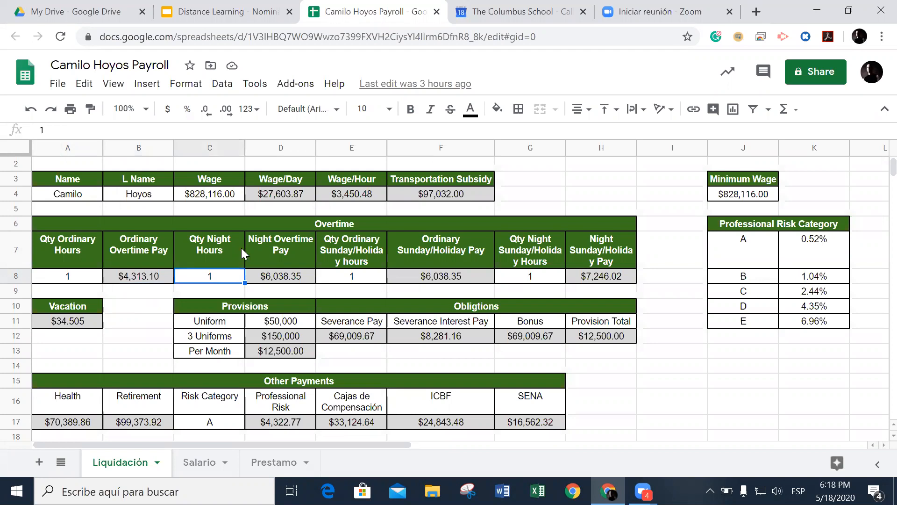
left_click(272, 276)
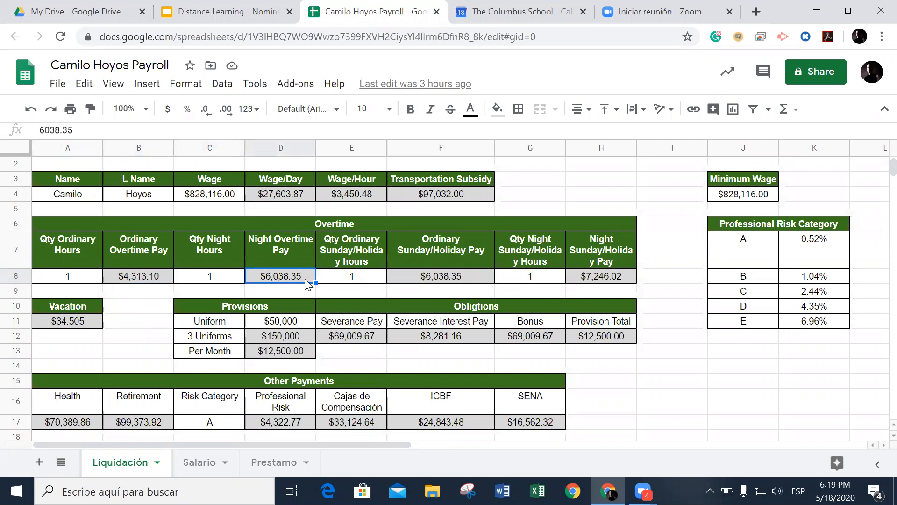
left_click(354, 279)
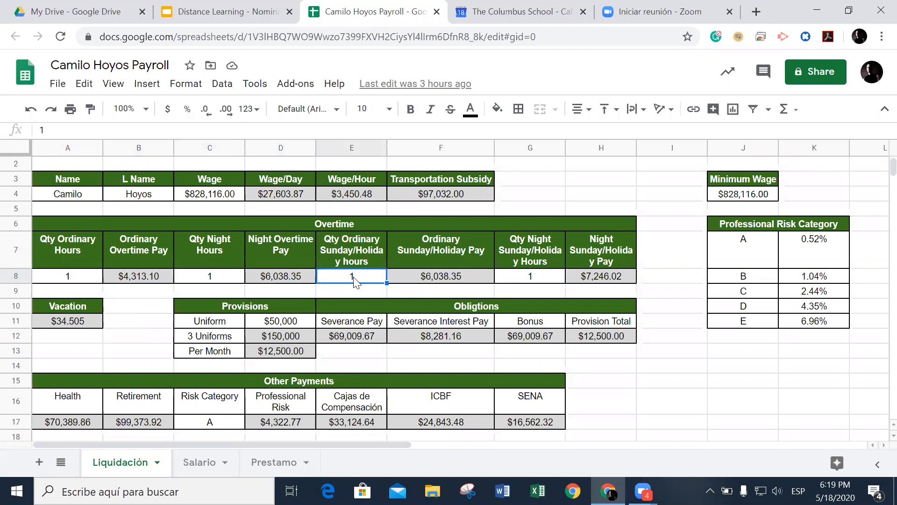
left_click(438, 281)
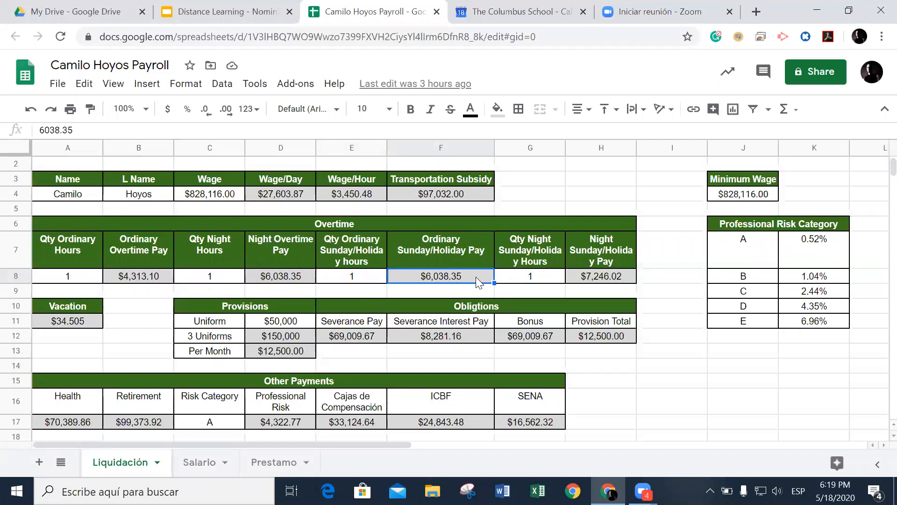
left_click(520, 278)
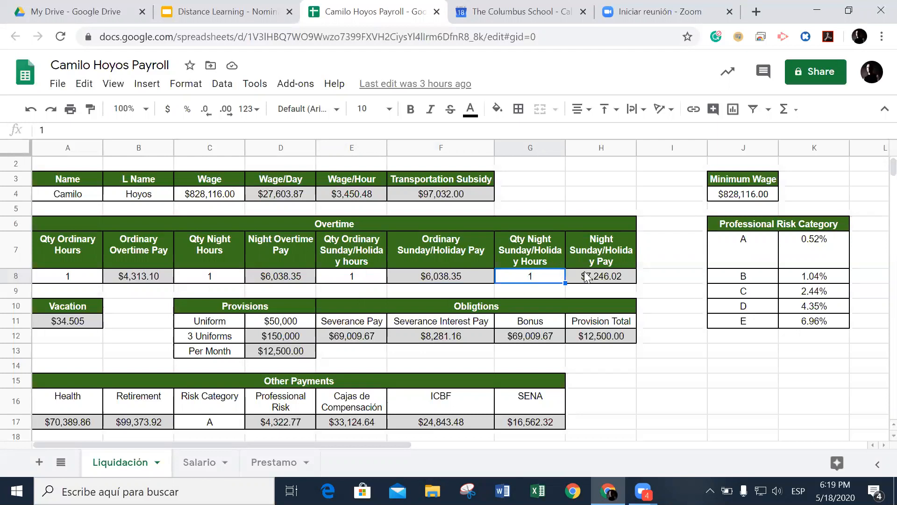
left_click(607, 280)
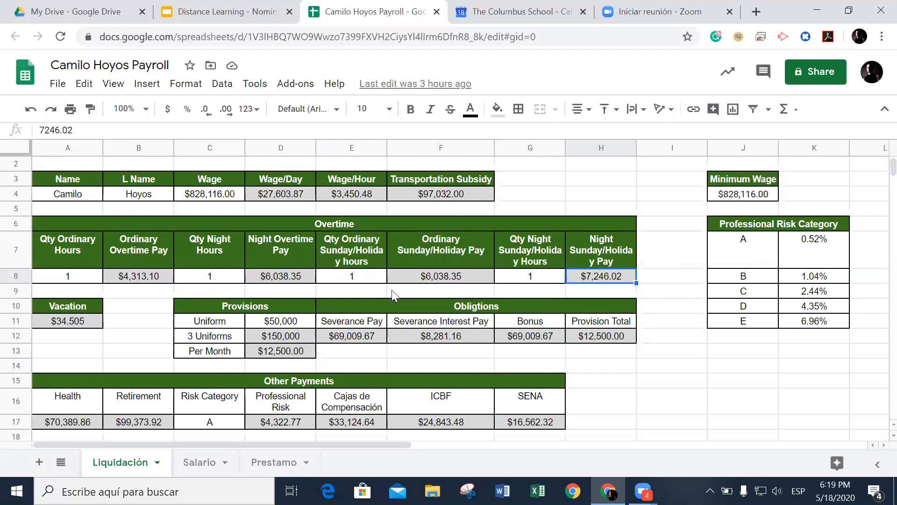
Step: Examine the Vacation amount and the Provisions cells for one uniform, three uniforms and the cost per month
left_click(81, 318)
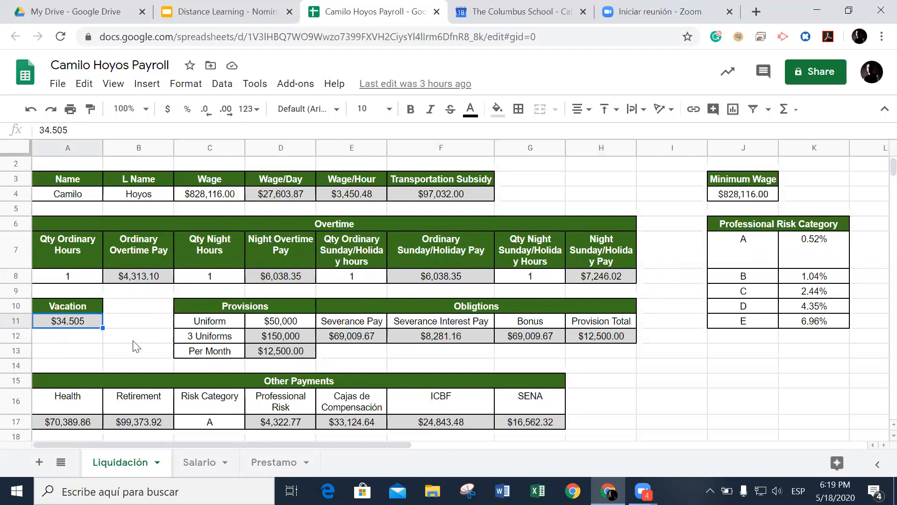
left_click(254, 308)
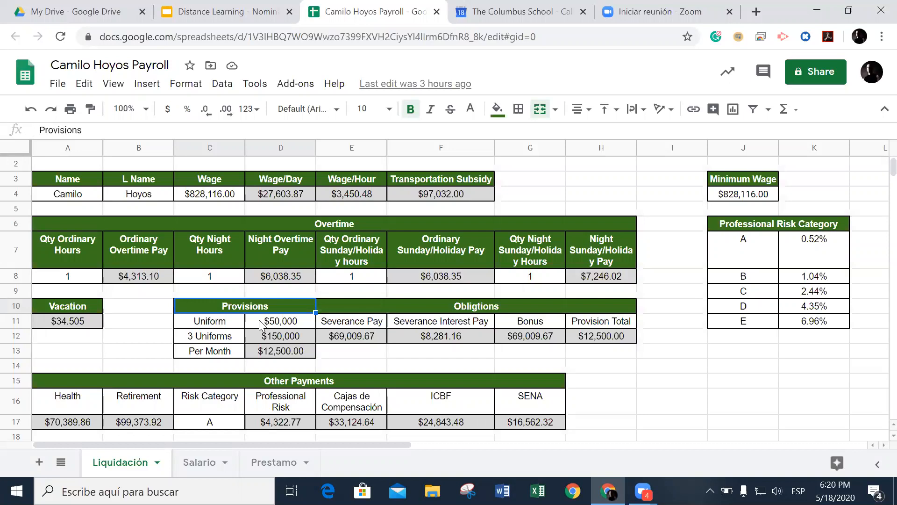
left_click(260, 323)
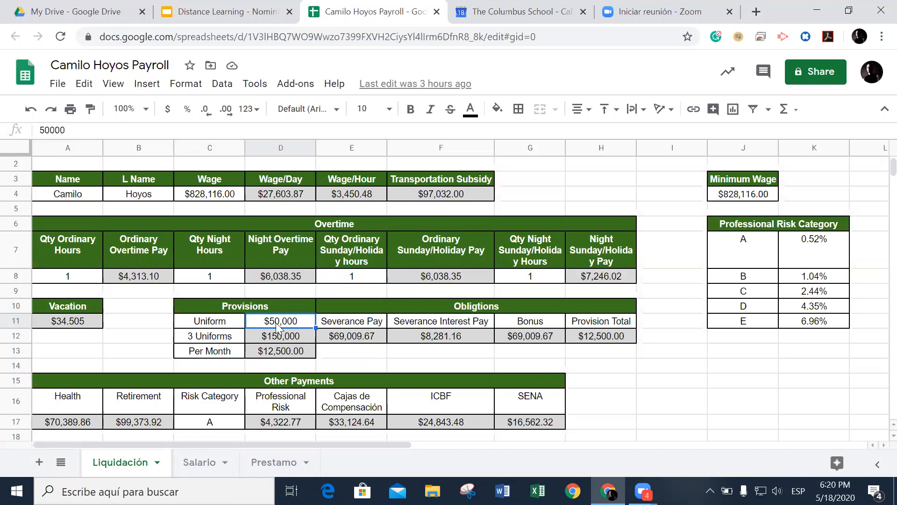
left_click(261, 339)
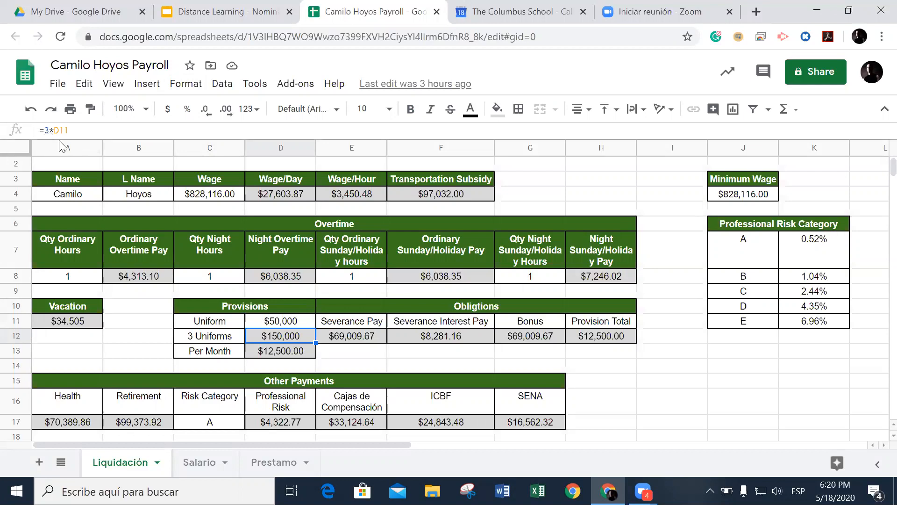
left_click(275, 323)
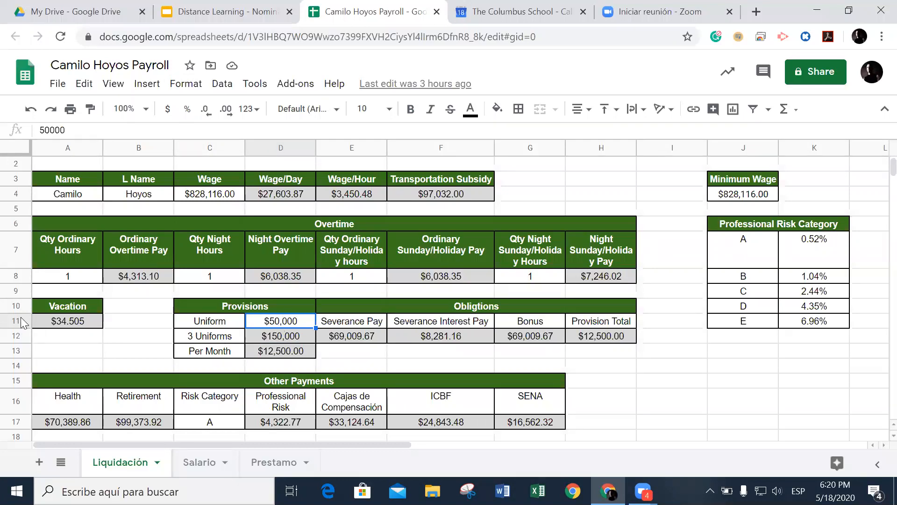
left_click(290, 335)
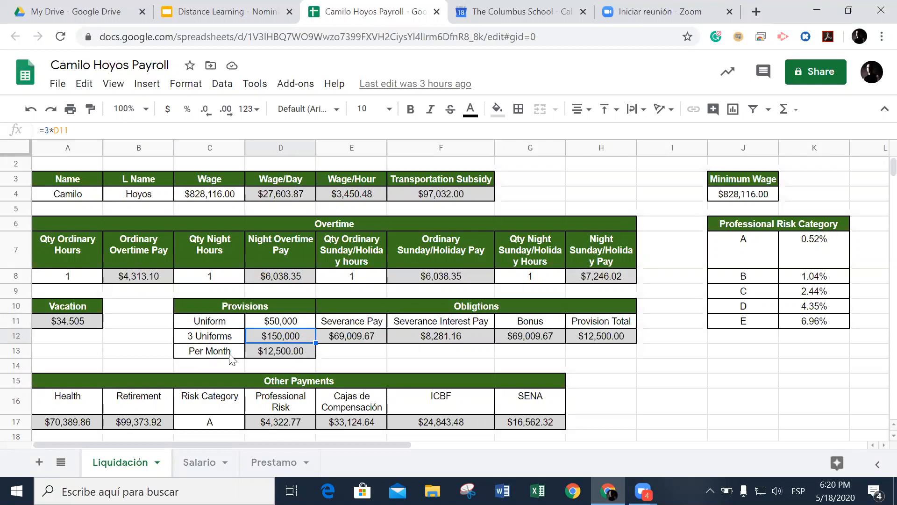
left_click(264, 356)
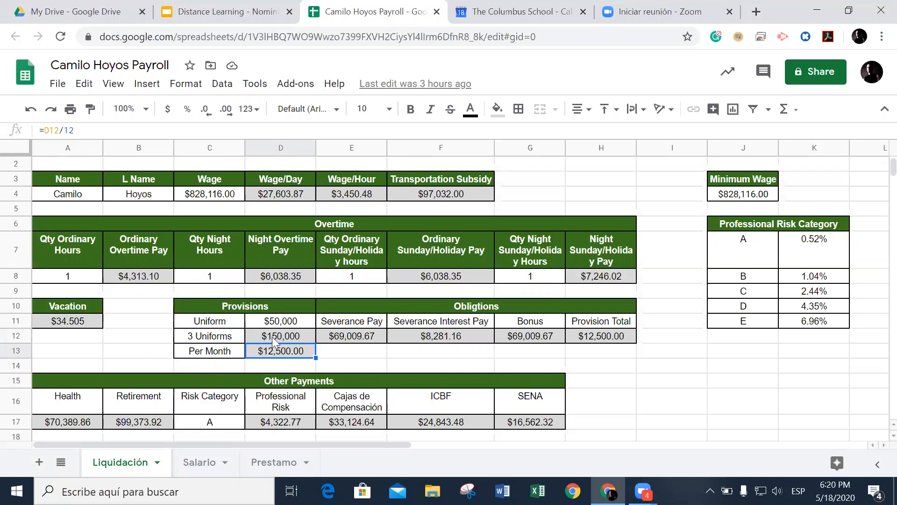
Step: Compare the three-uniform cost formula in D12 with the Per Month formula in D13 that divides it
left_click(274, 334)
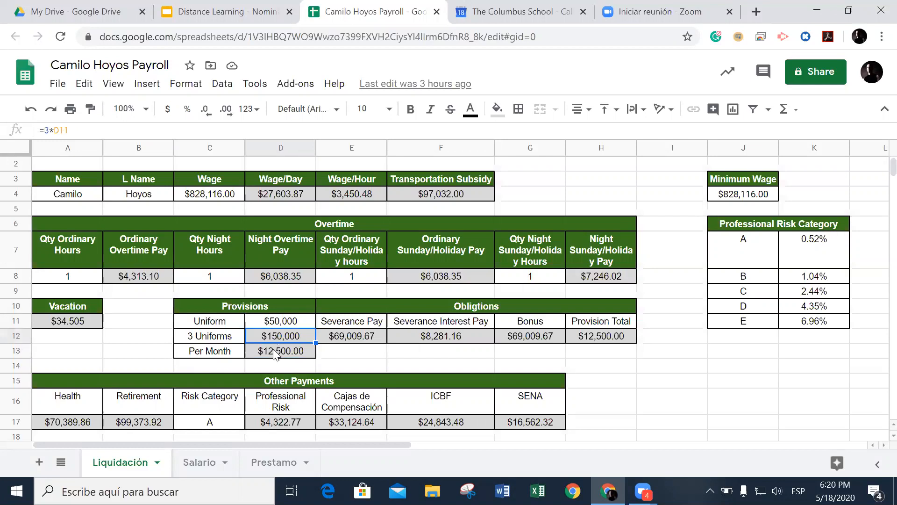
left_click(273, 350)
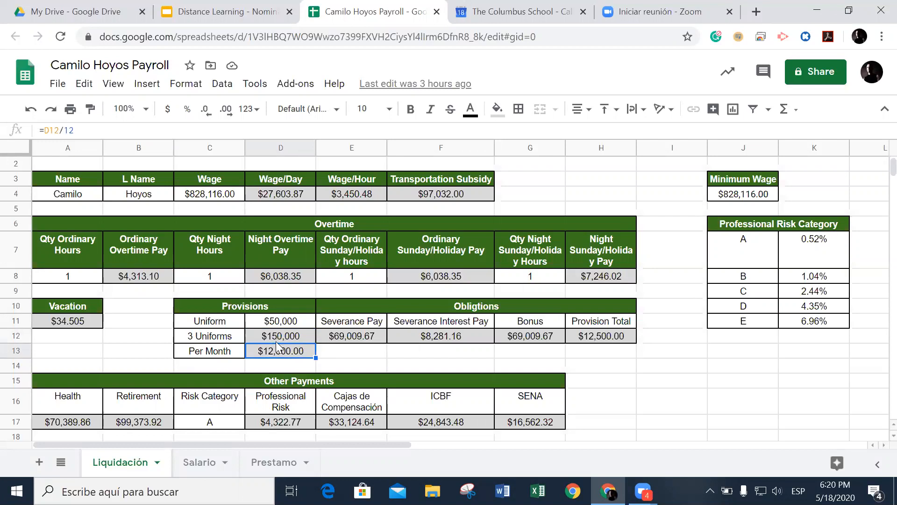
left_click(276, 339)
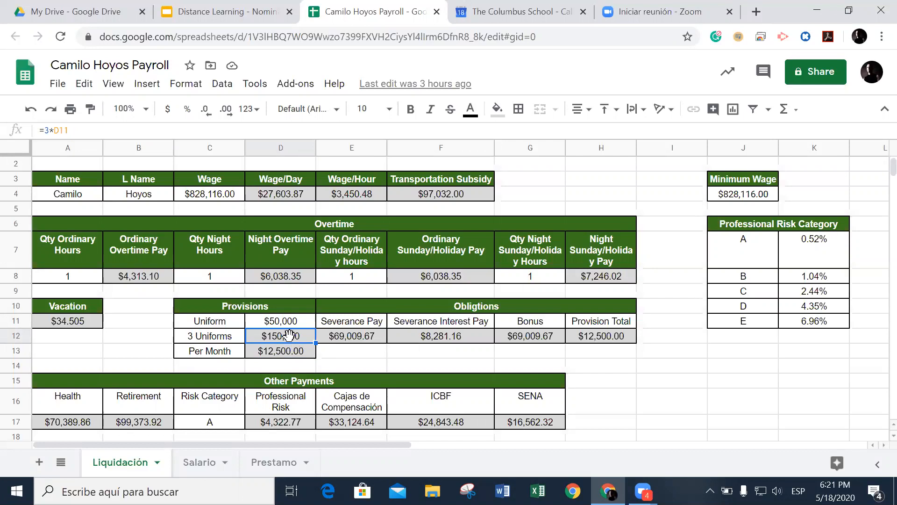
left_click(291, 354)
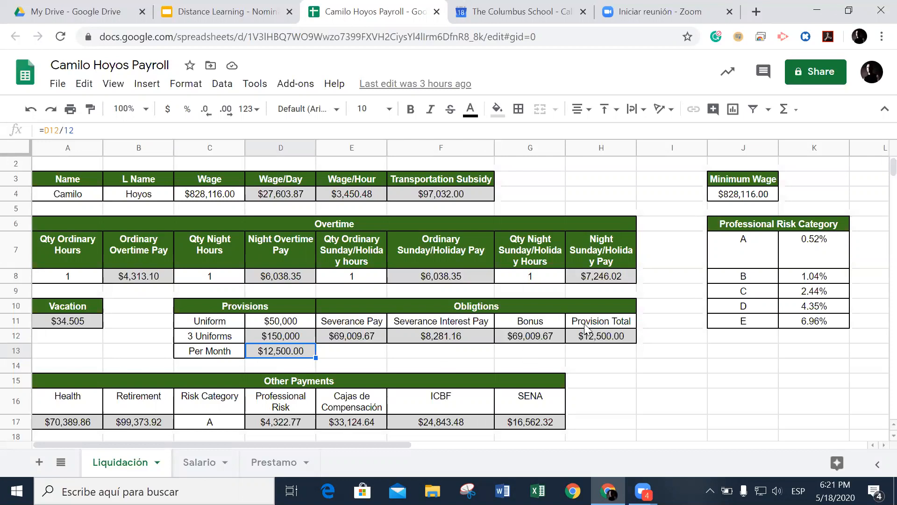
Step: Examine the Provision Total formula in H12 and trace its reference to the monthly uniform cost in the Provisions section
left_click(610, 342)
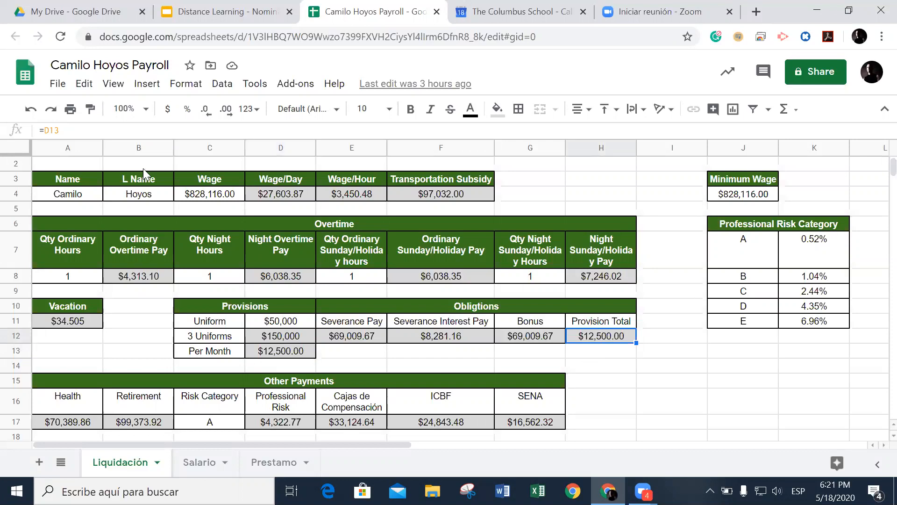
left_click(43, 127)
double_click(50, 129)
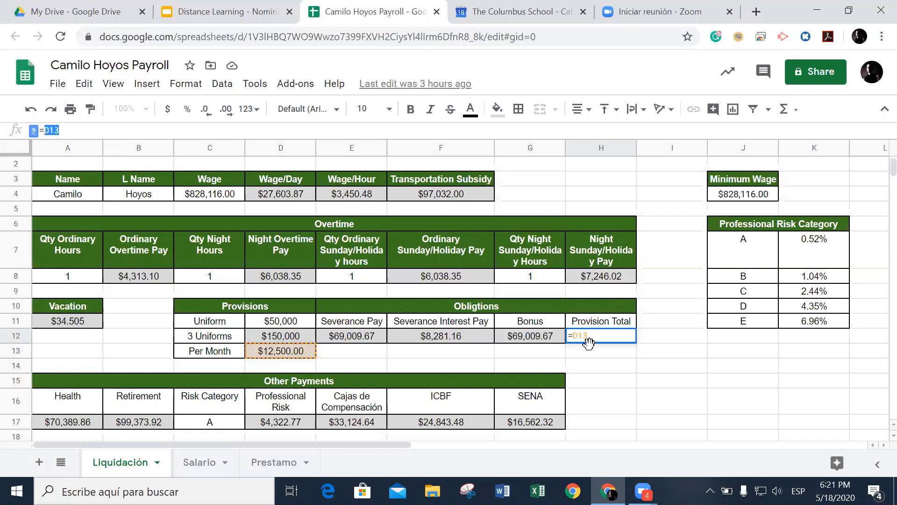
key("Return")
left_click(289, 350)
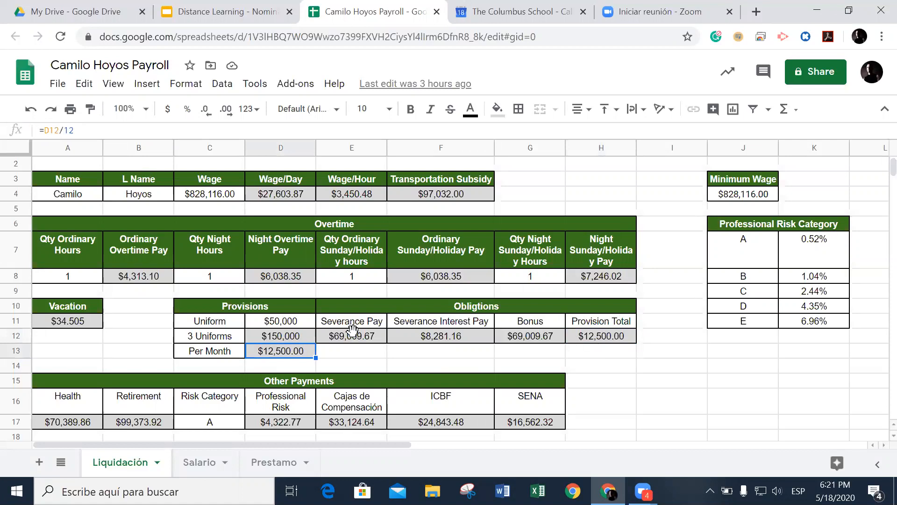
left_click(280, 342)
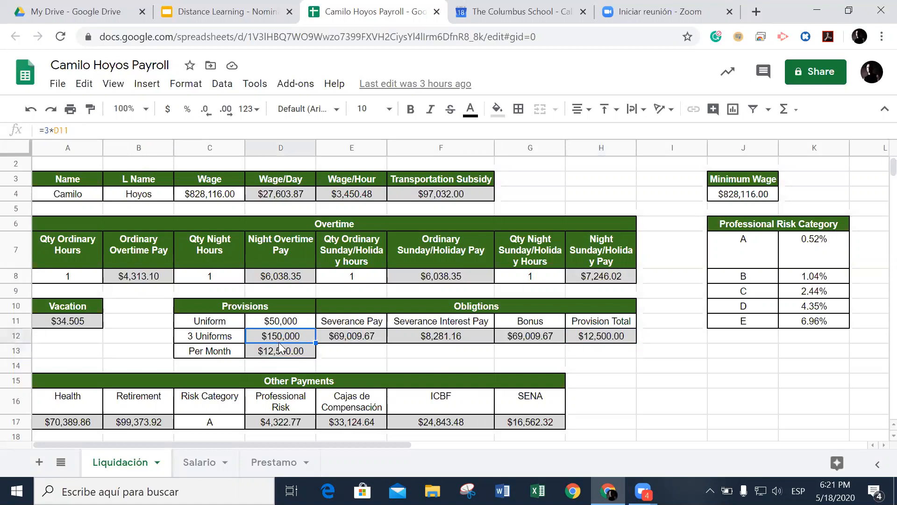
Step: Correct the misspelled section heading above Severance Pay and Bonus to read "Obligations"
key("Right")
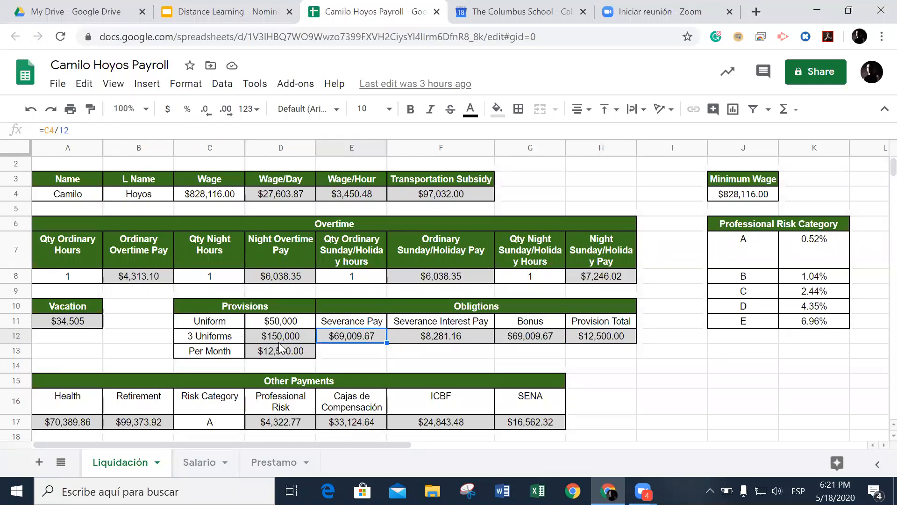
key("shift+Right")
key("shift+Right")
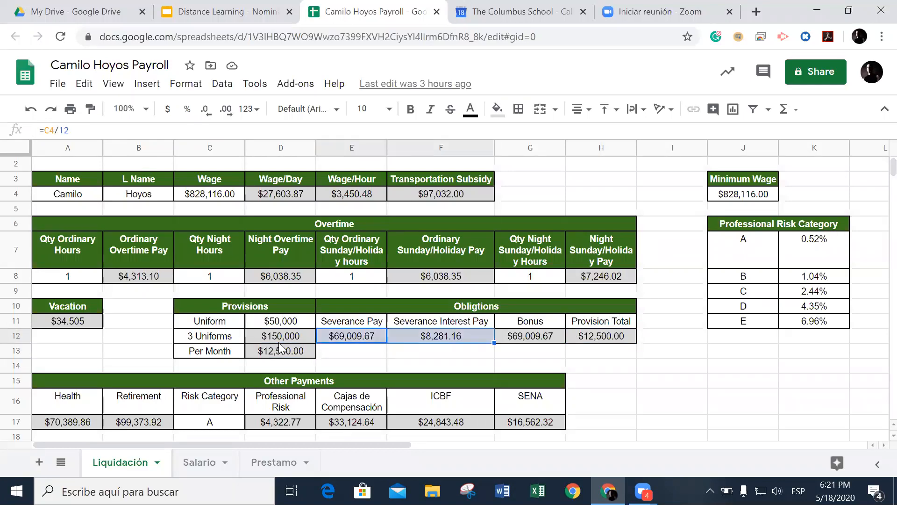
left_click(479, 306)
double_click(479, 306)
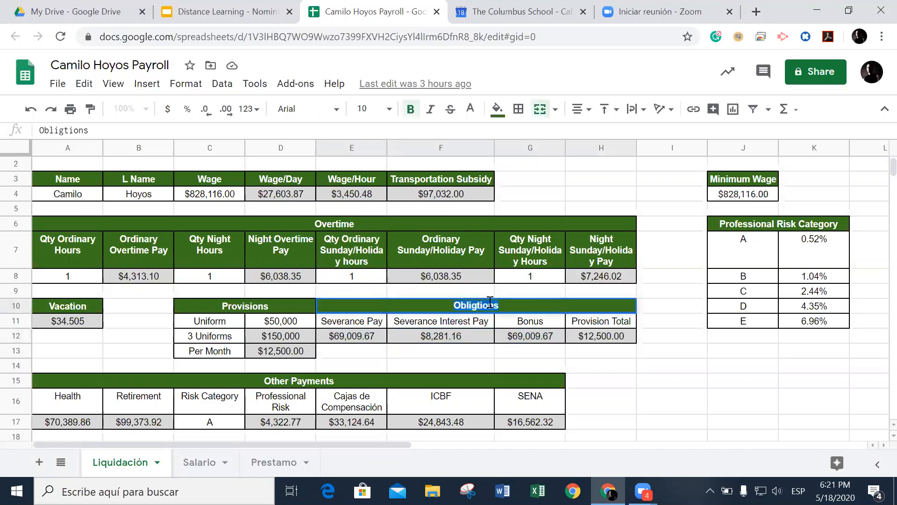
type("a")
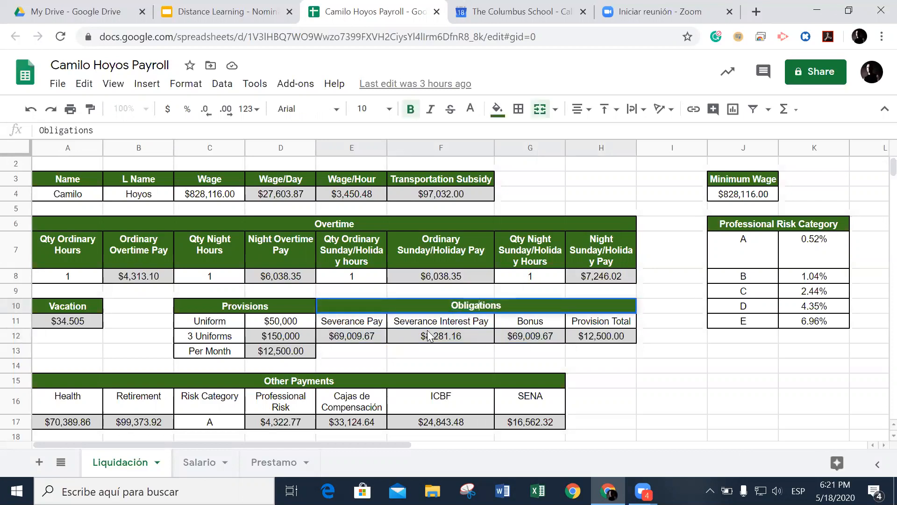
left_click(356, 342)
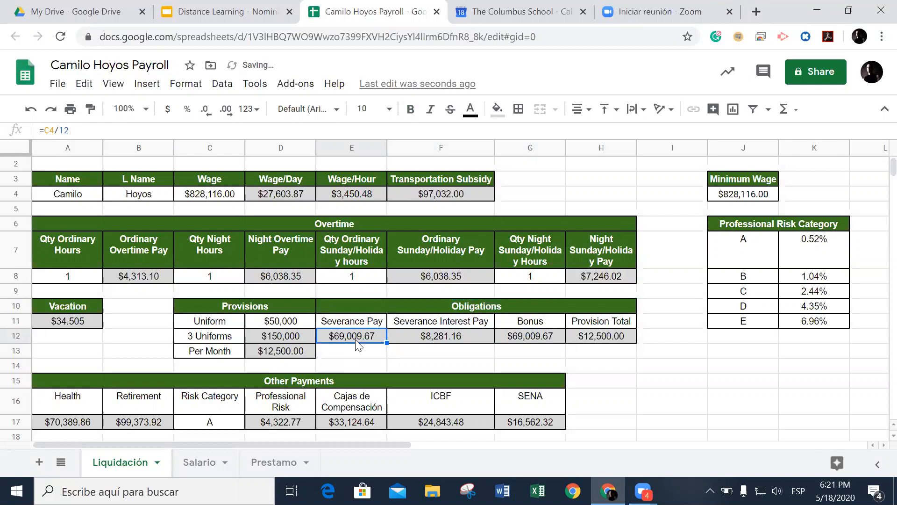
Step: Examine the Severance Pay formula in E12 and compare it with the Severance Interest Pay formula in F12
double_click(357, 337)
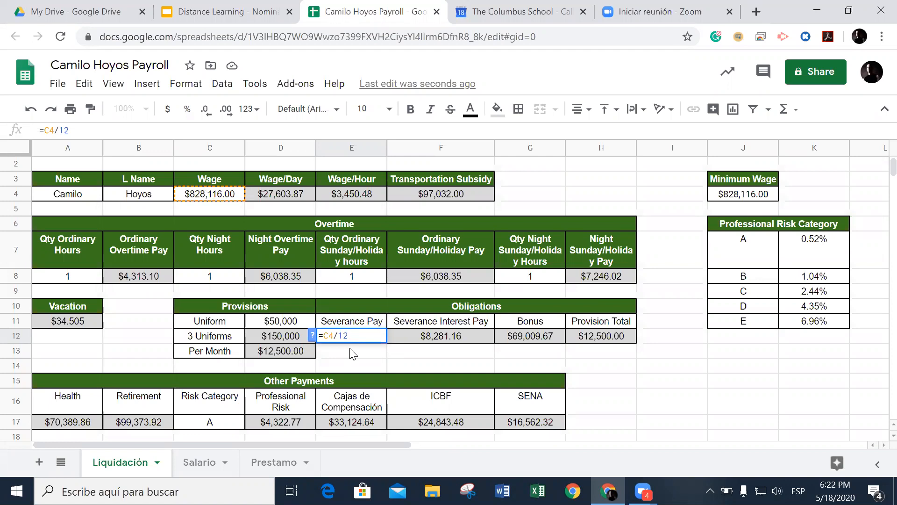
key("Escape")
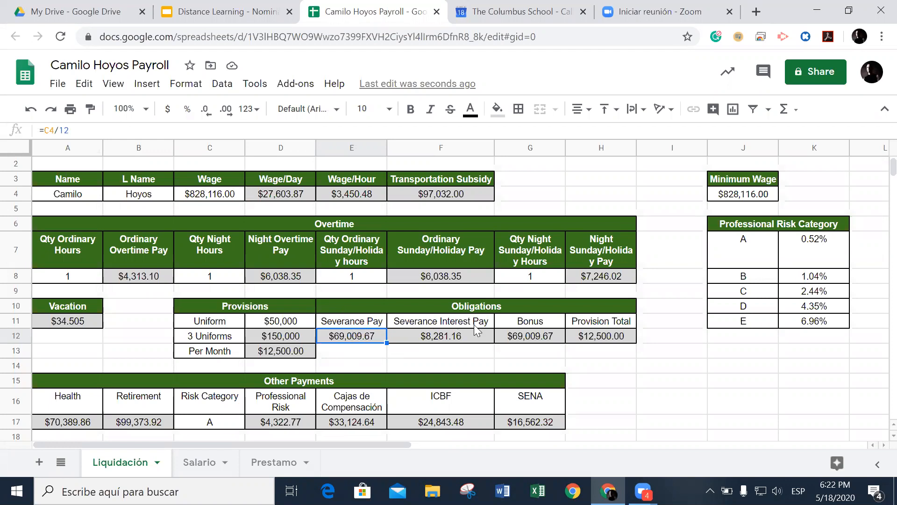
left_click(465, 340)
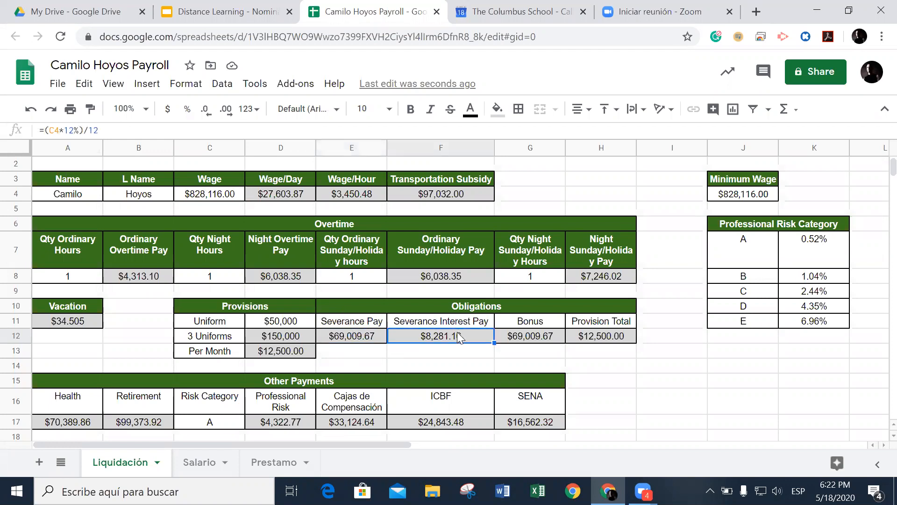
left_click(367, 338)
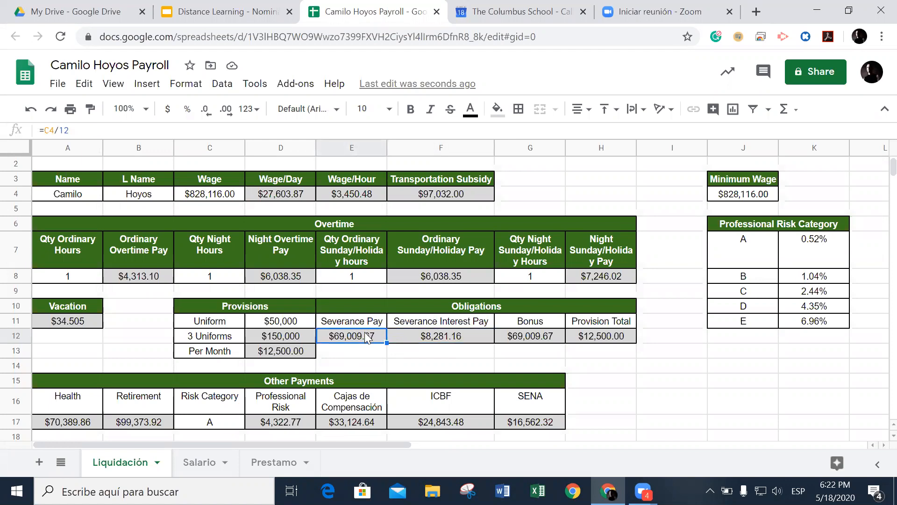
Step: Examine the Severance Interest Pay formula in F12, including its percentage term and its reference to the wage, without changing it
left_click(431, 340)
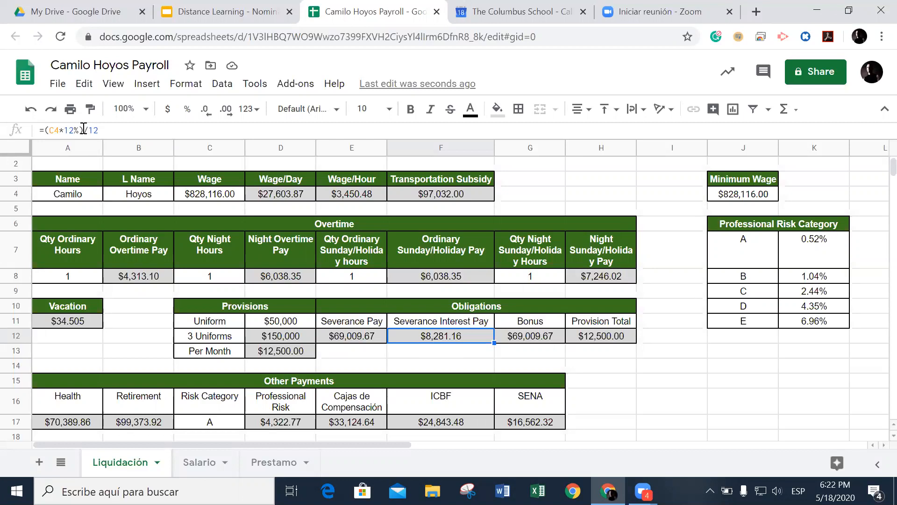
left_click_drag(79, 130, 65, 131)
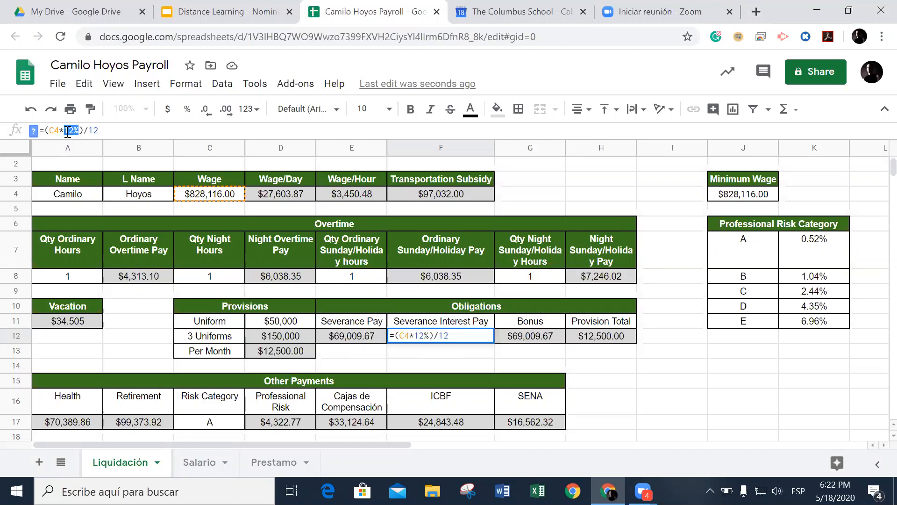
left_click(424, 344)
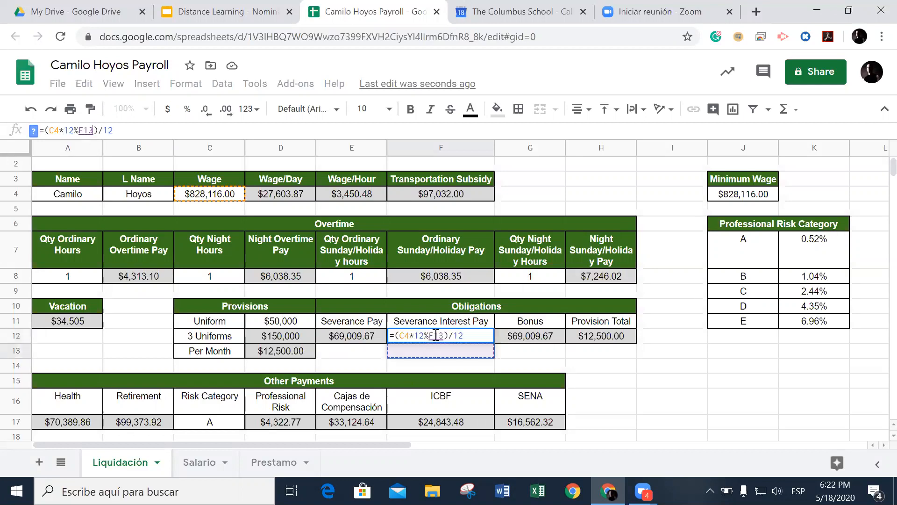
key("Escape")
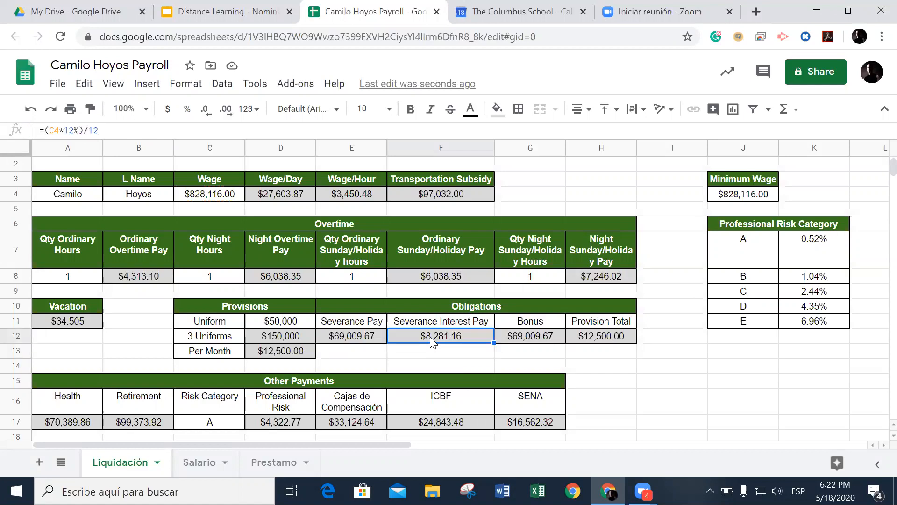
double_click(433, 342)
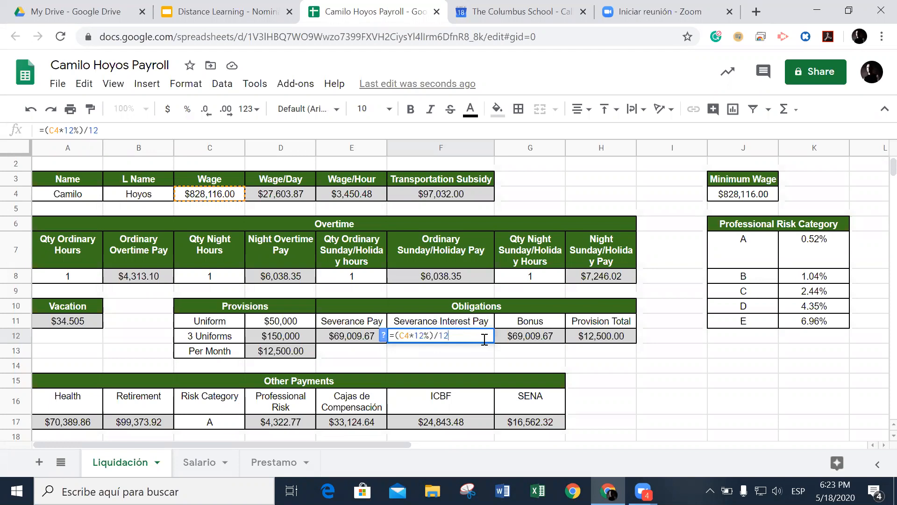
key("Escape")
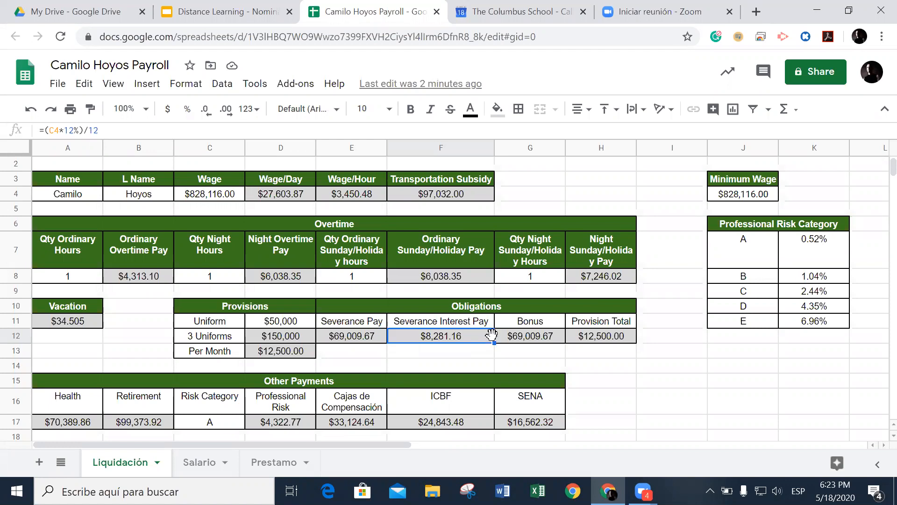
Step: Examine the Bonus formula in G12 and compare it with the Severance Pay formula in E12
left_click(536, 342)
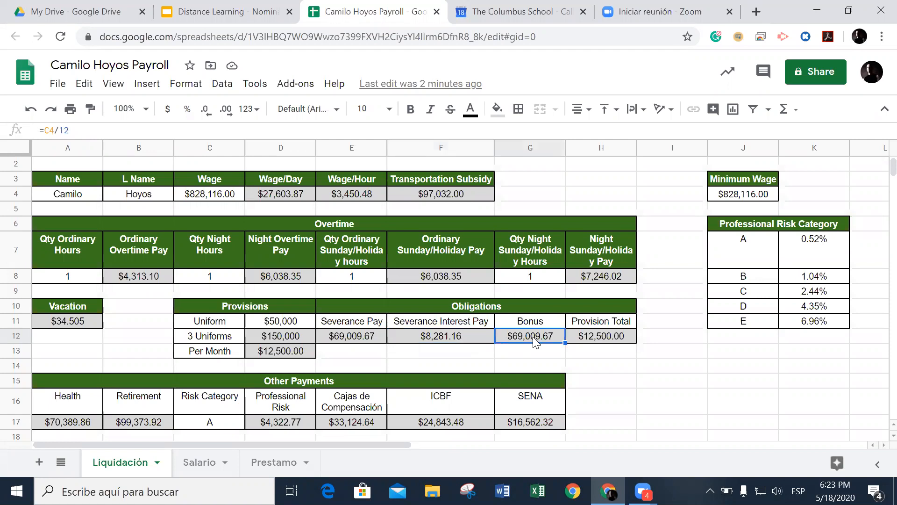
double_click(533, 336)
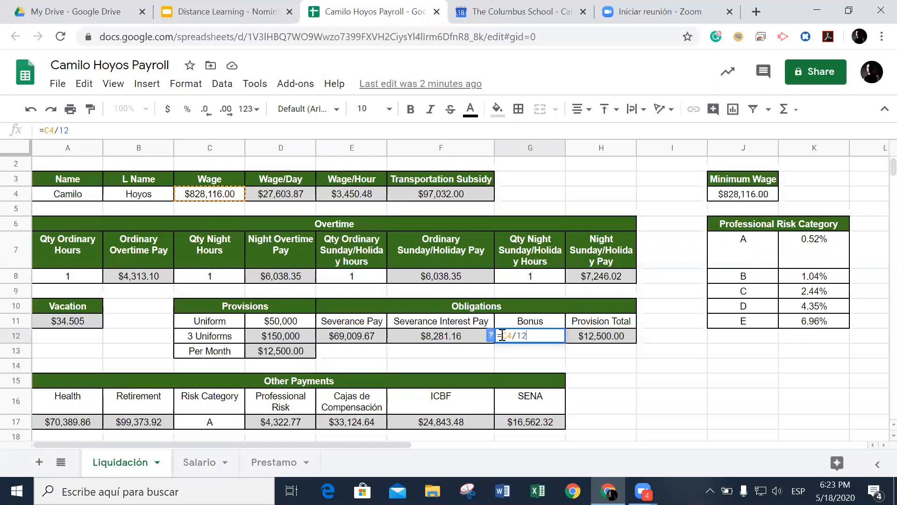
key("Escape")
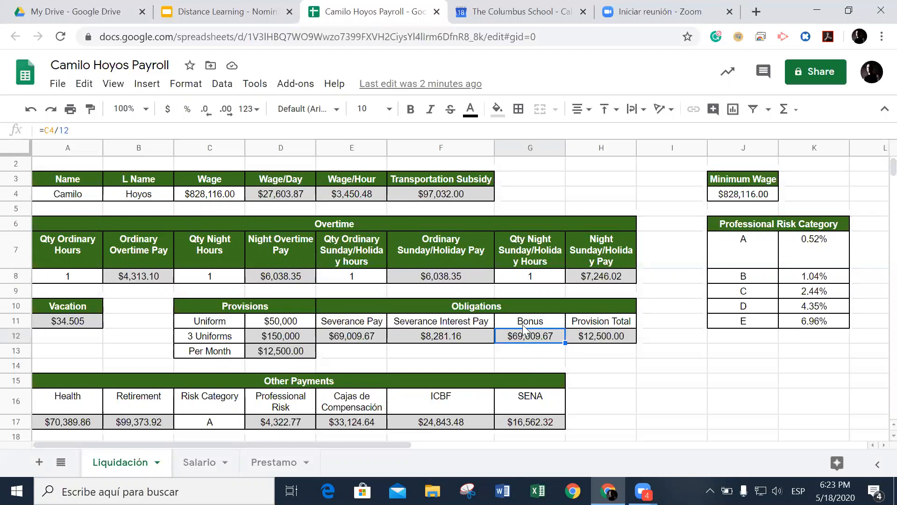
left_click(347, 337)
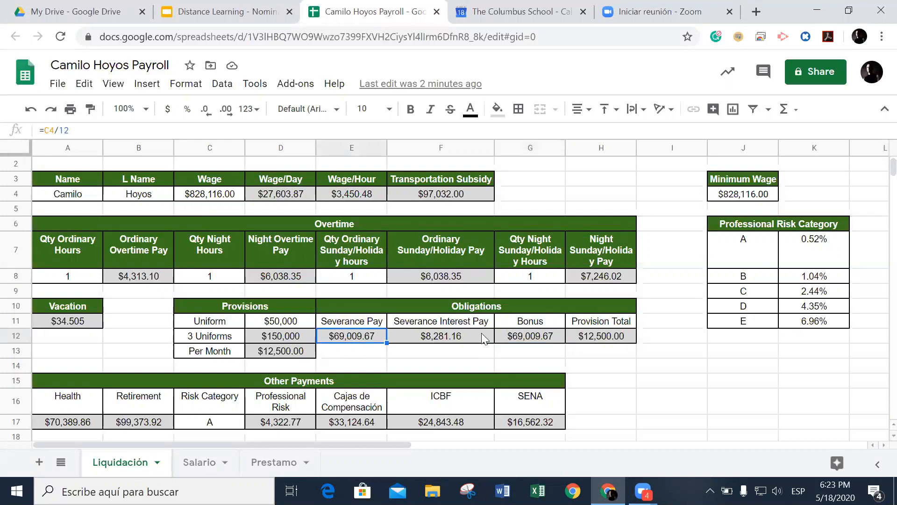
left_click(529, 336)
left_click(358, 337)
left_click(521, 337)
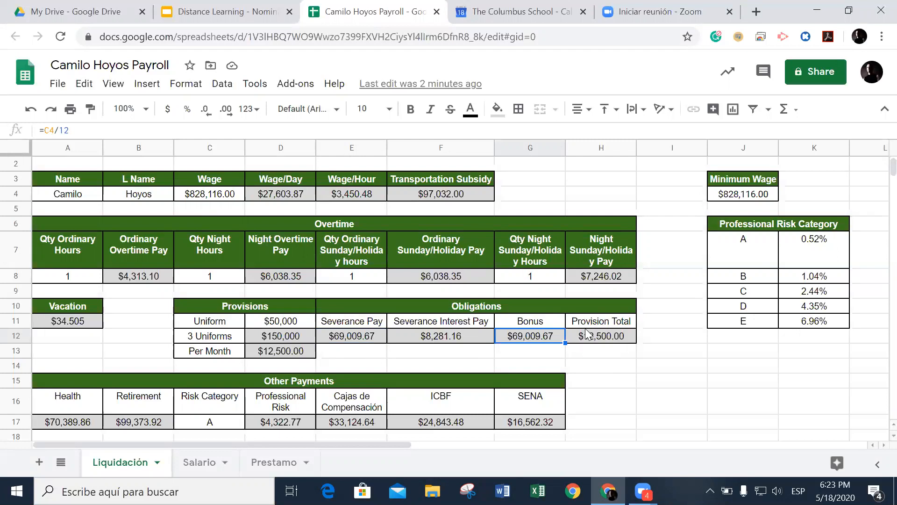
Step: Review which cell the Provision Total formula in H12 refers to, leaving the formula as it is
left_click(597, 341)
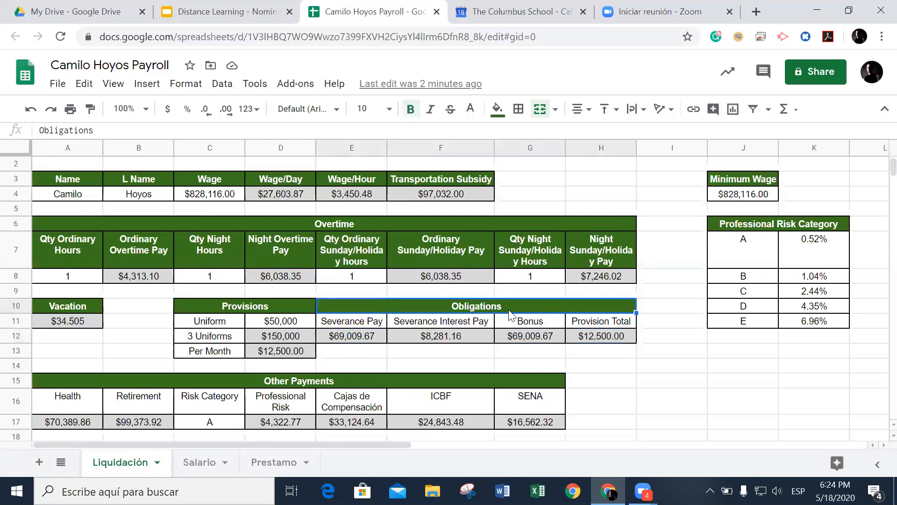
double_click(607, 335)
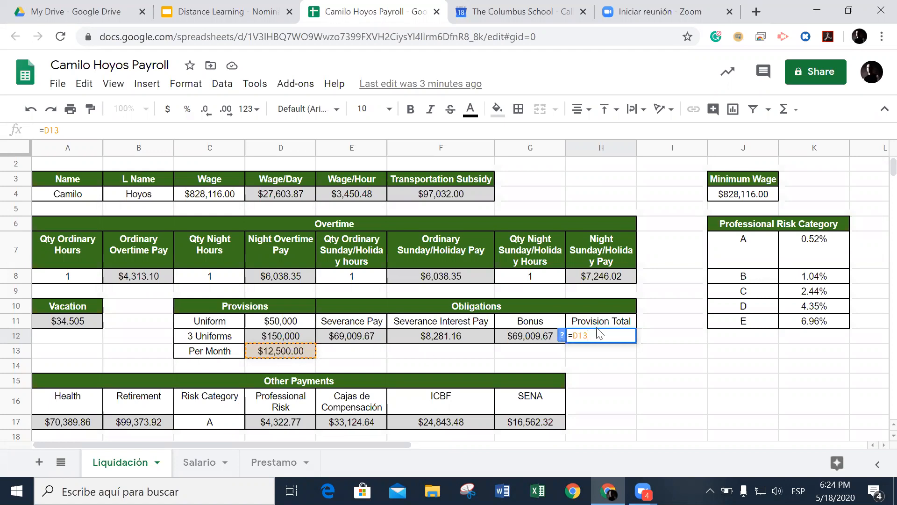
key("Escape")
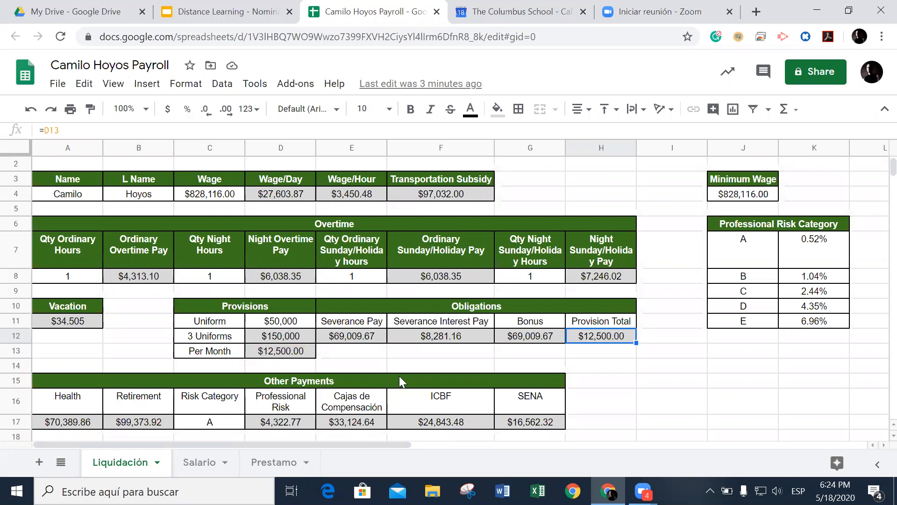
Step: Examine the Health formula in A17 under Other Payments and the monthly wage in C4 that it uses
scroll(407, 375, "down", 1)
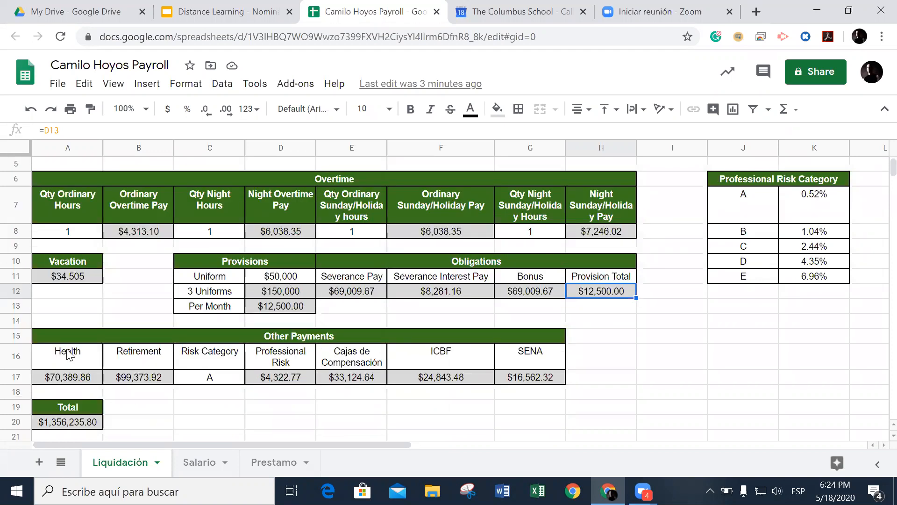
left_click(75, 376)
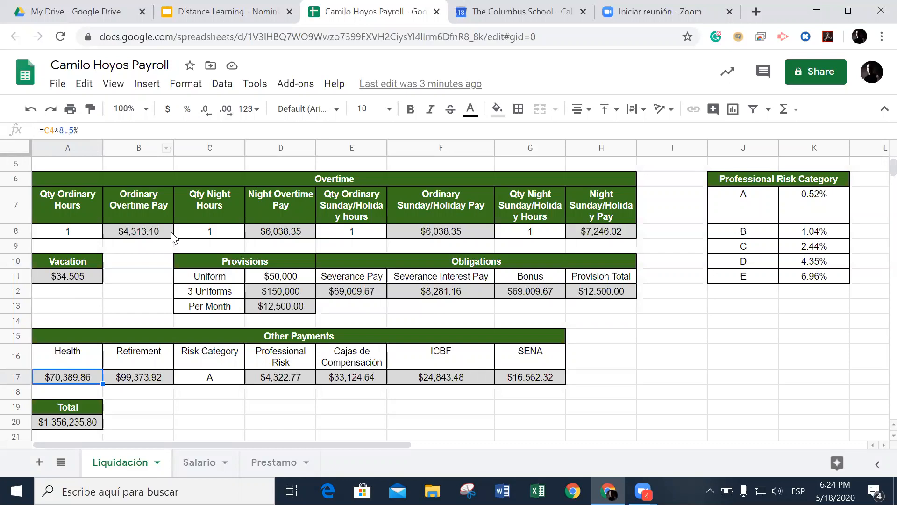
scroll(171, 234, "up", 1)
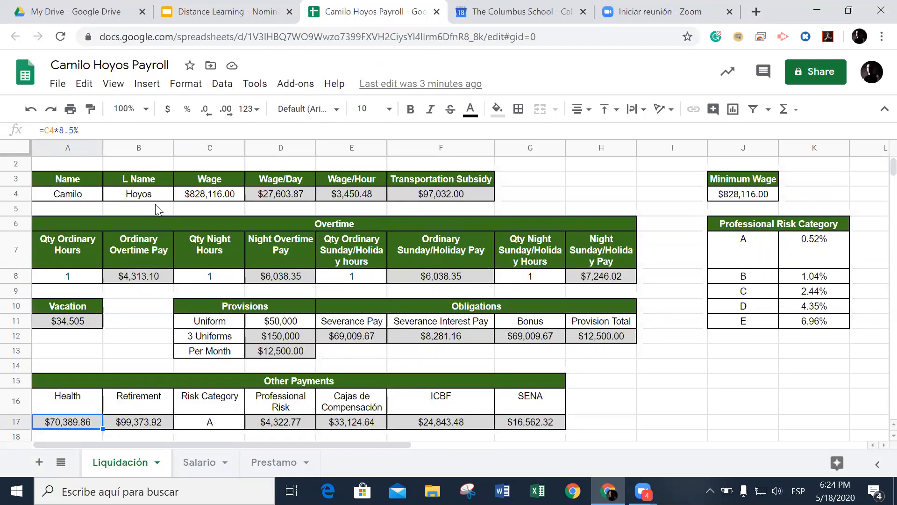
left_click(222, 195)
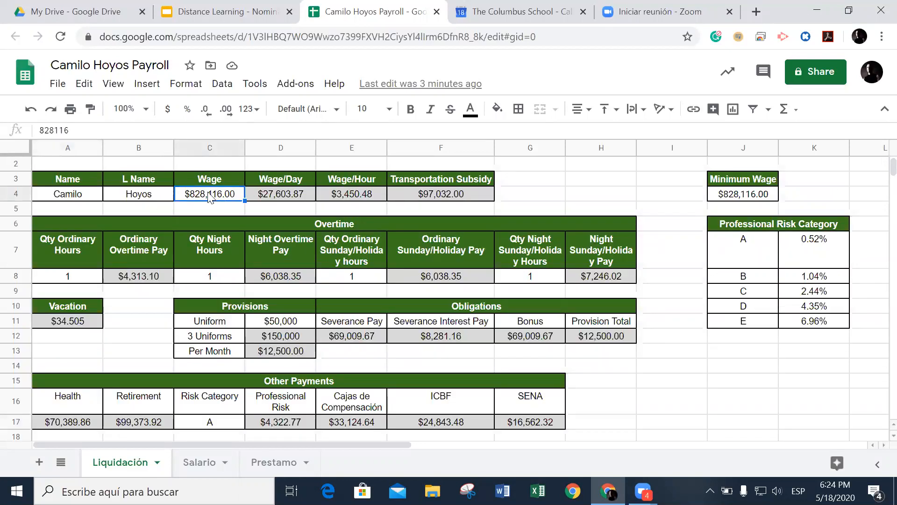
Step: Open the Health formula in A17 to check its percentage and trace its reference to the wage in C4
scroll(70, 392, "down", 1)
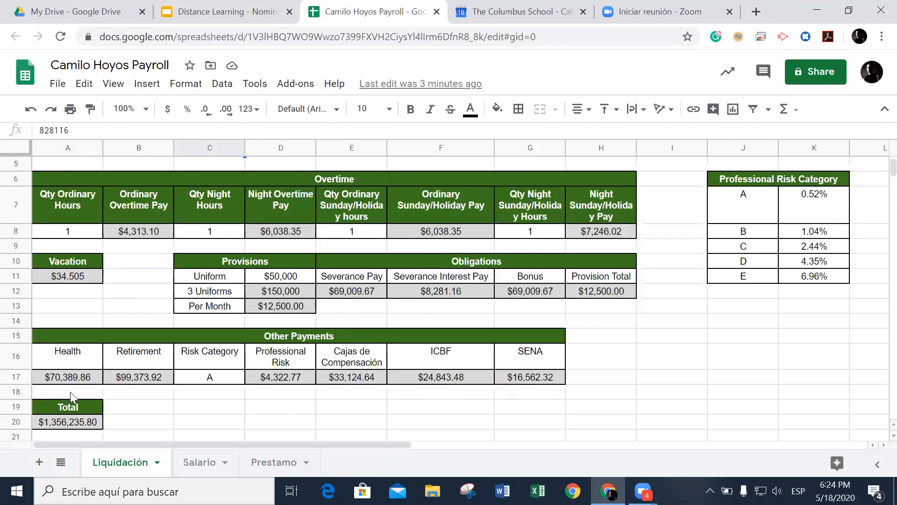
left_click(71, 383)
double_click(70, 382)
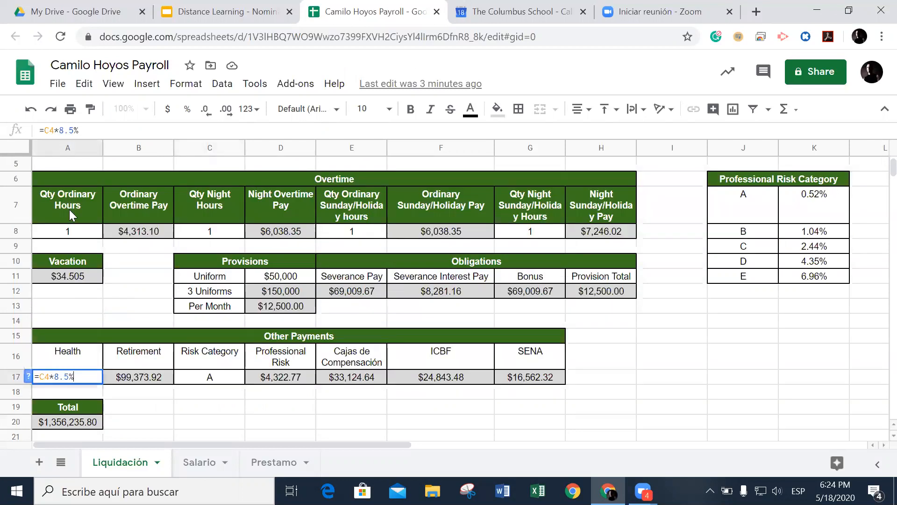
scroll(212, 208, "up", 1)
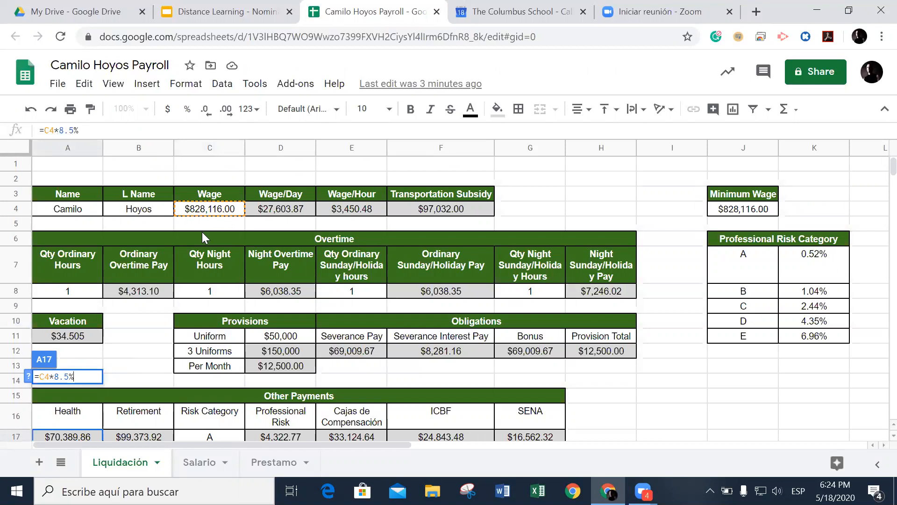
scroll(202, 232, "down", 1)
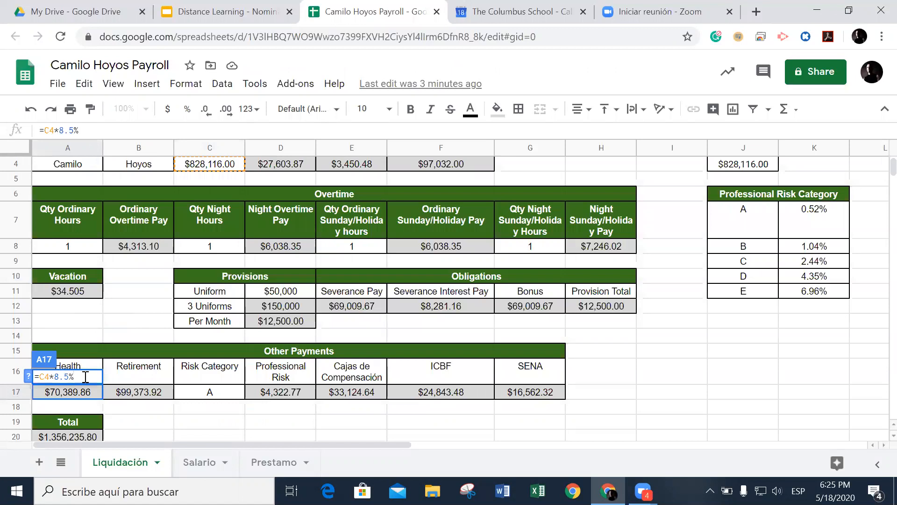
key("Escape")
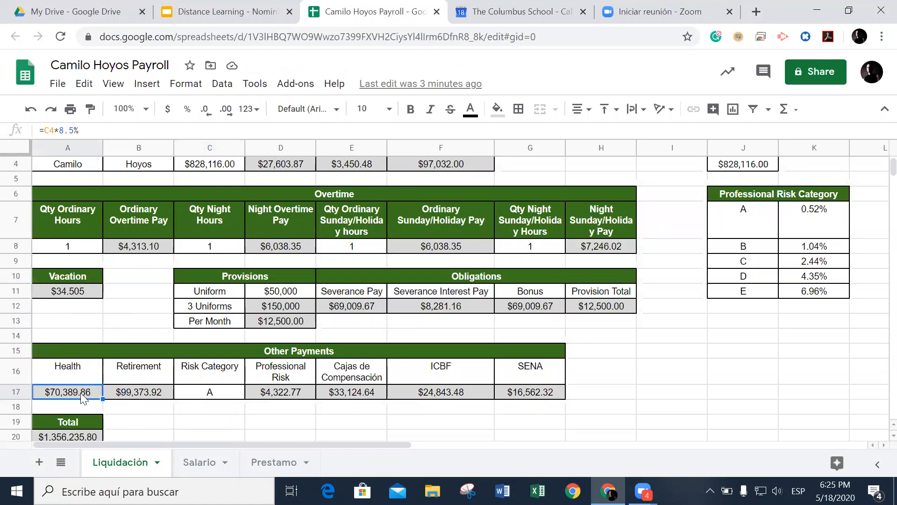
Step: Examine the Retirement formula in B17, including its percentage term and its reference to the wage in C4
left_click(143, 396)
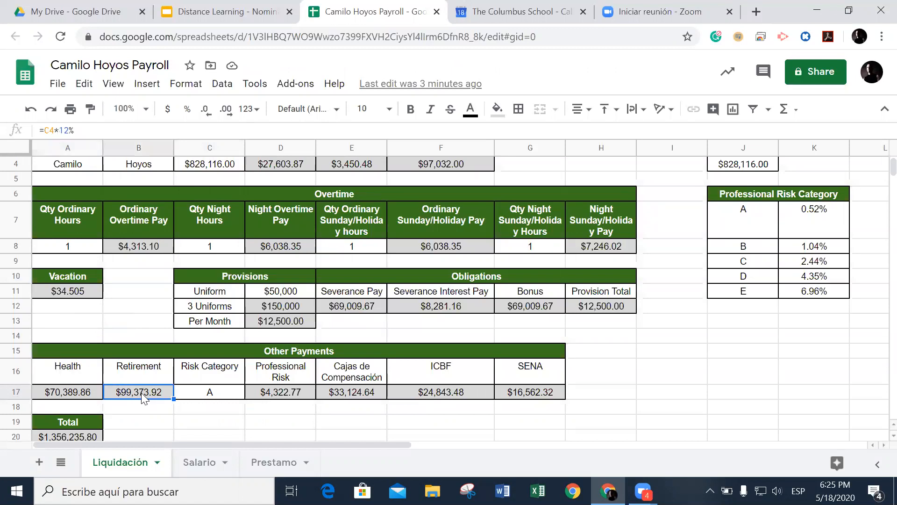
scroll(141, 393, "up", 1)
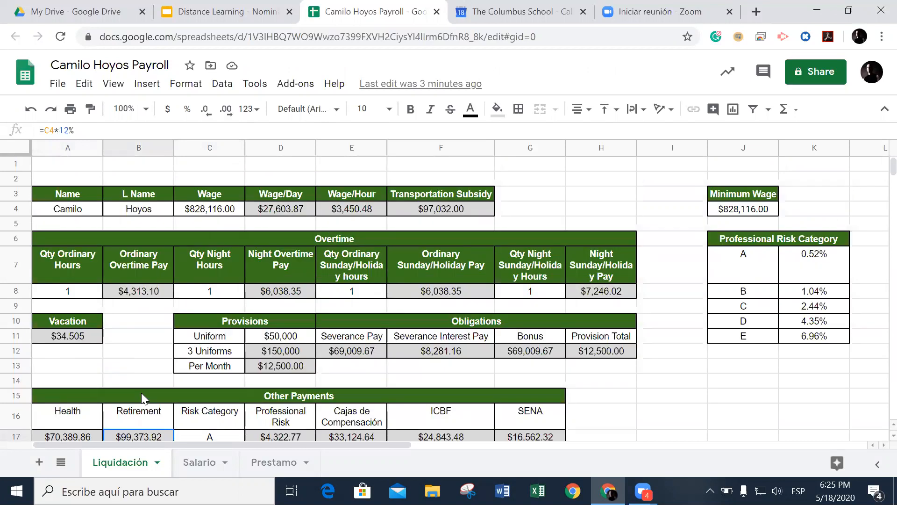
scroll(141, 392, "down", 1)
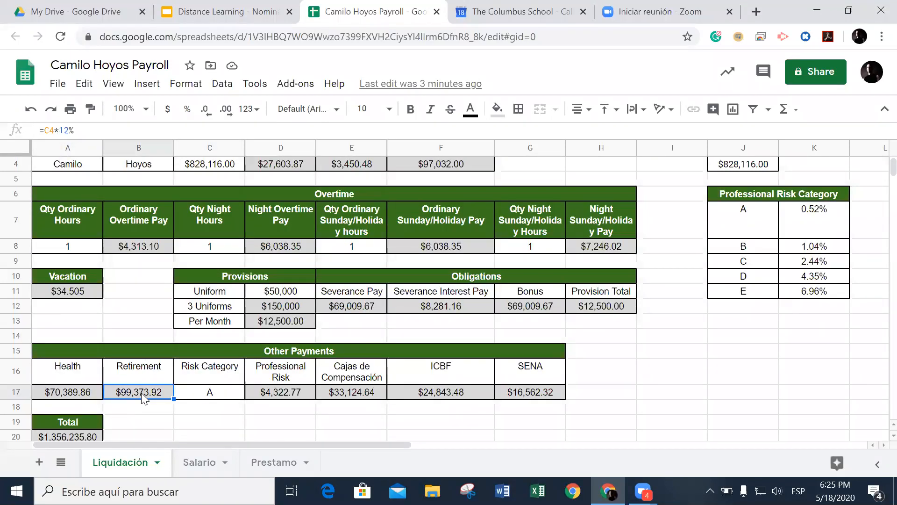
double_click(141, 393)
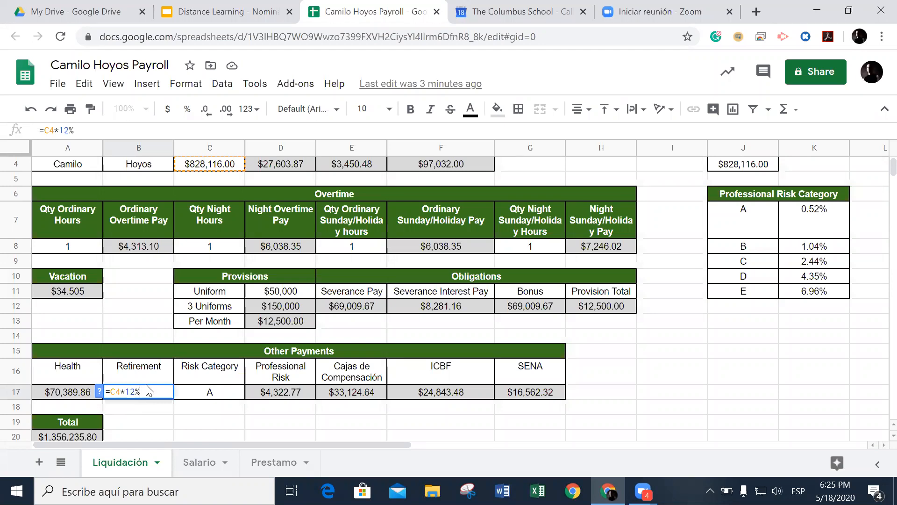
scroll(208, 245, "up", 1)
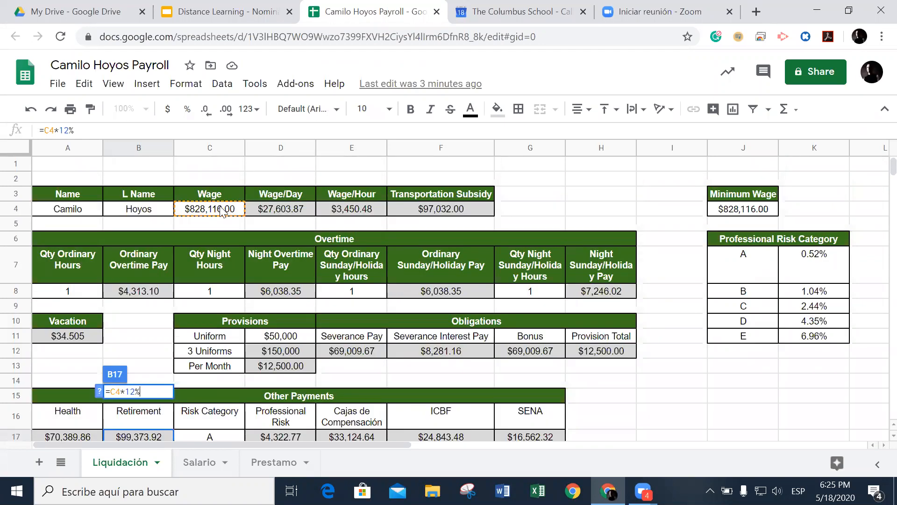
scroll(204, 241, "down", 1)
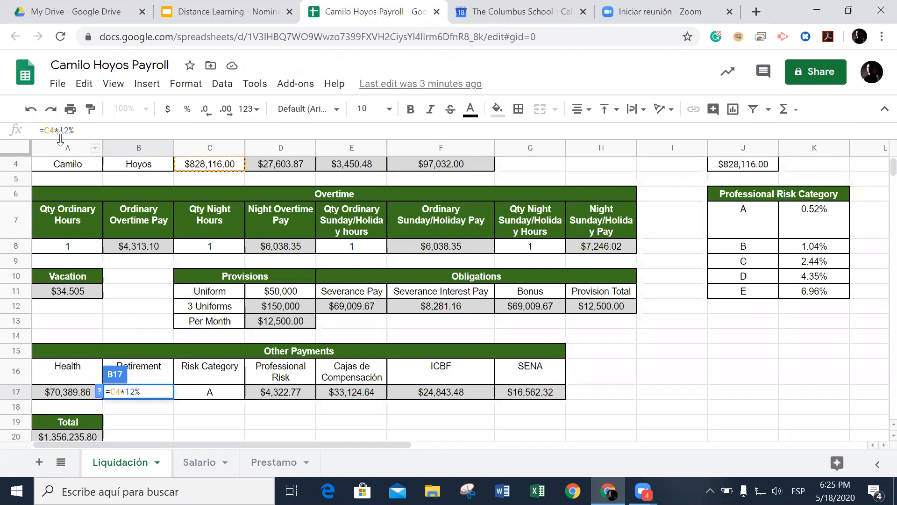
key("Escape")
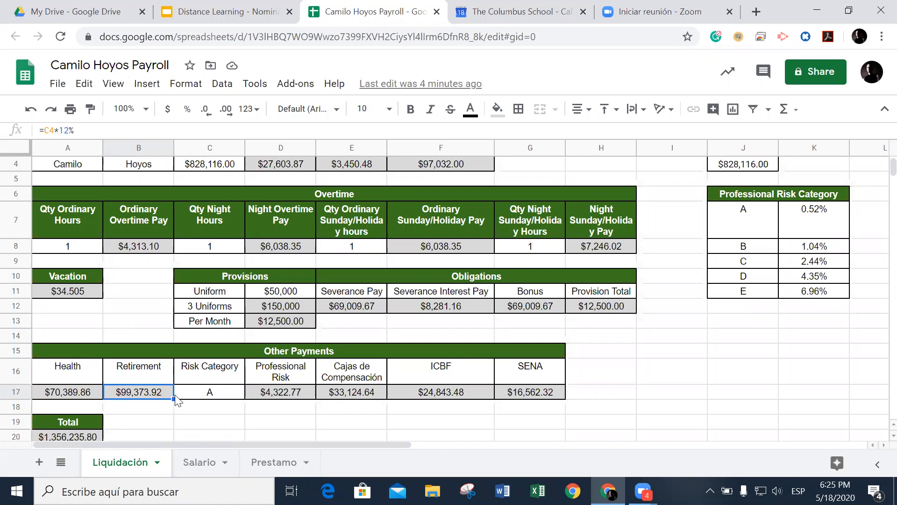
Step: Compare the Health formula in A17 with the Retirement formula in B17
left_click(71, 393)
left_click(137, 395)
left_click(76, 394)
left_click(135, 397)
Step: Check the Risk Category in C17 against the categories A to E in the Professional Risk Category table
left_click(210, 397)
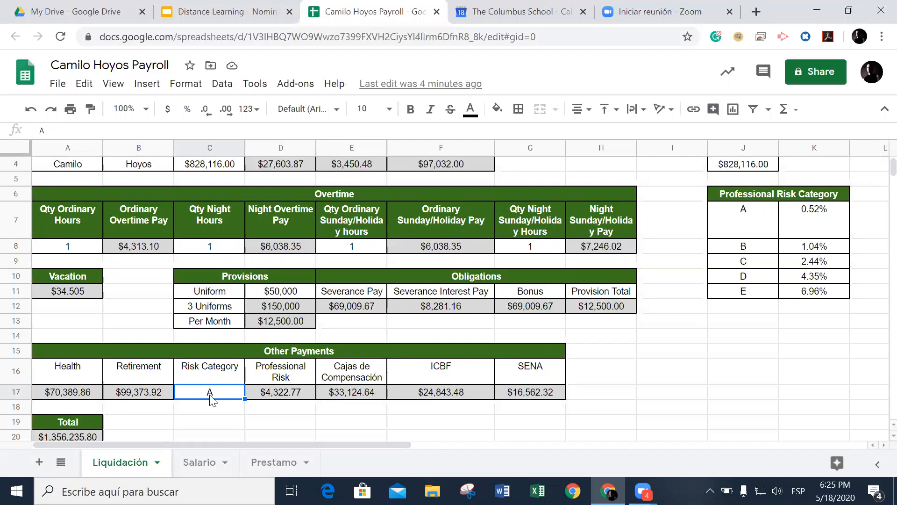
left_click(747, 226)
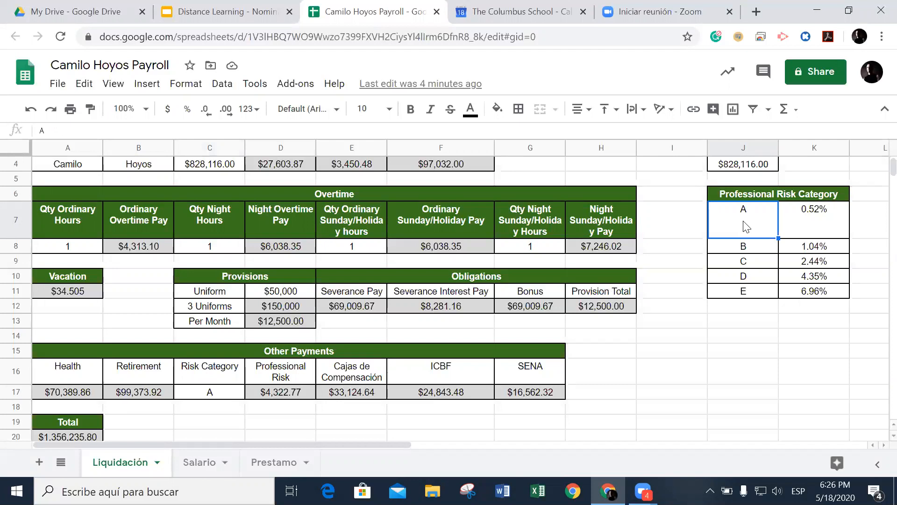
left_click(756, 296)
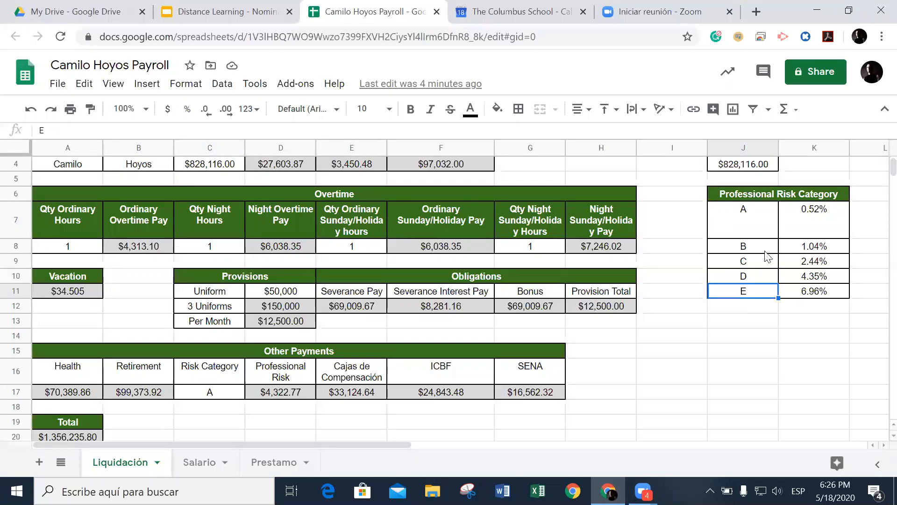
left_click(758, 226)
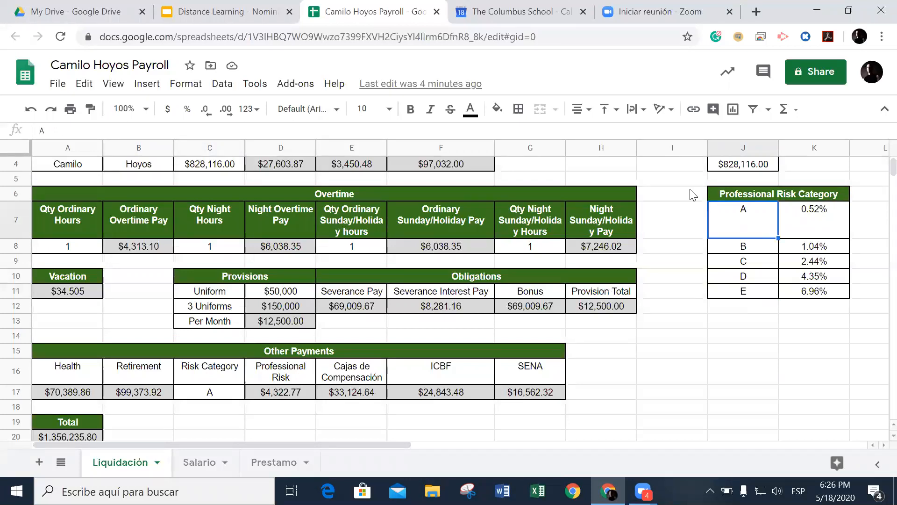
left_click(230, 395)
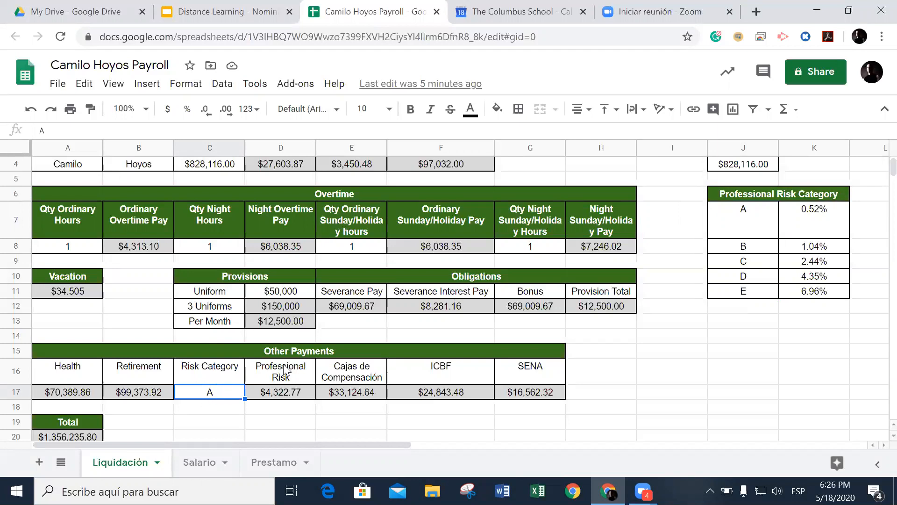
Step: Examine the Professional Risk formula in D17 and trace its references to the wage in C4 and the category A rate in K7
left_click(278, 394)
type("=C4*")
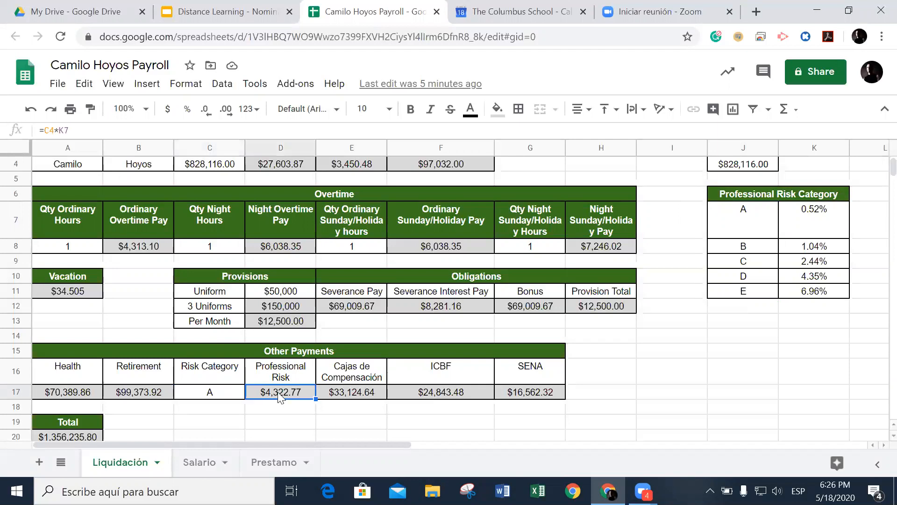
left_click(815, 212)
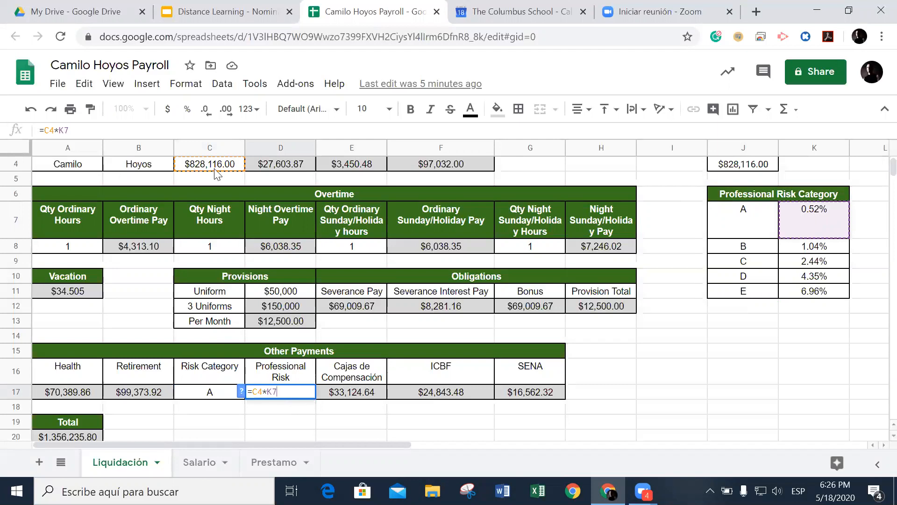
scroll(216, 174, "up", 1)
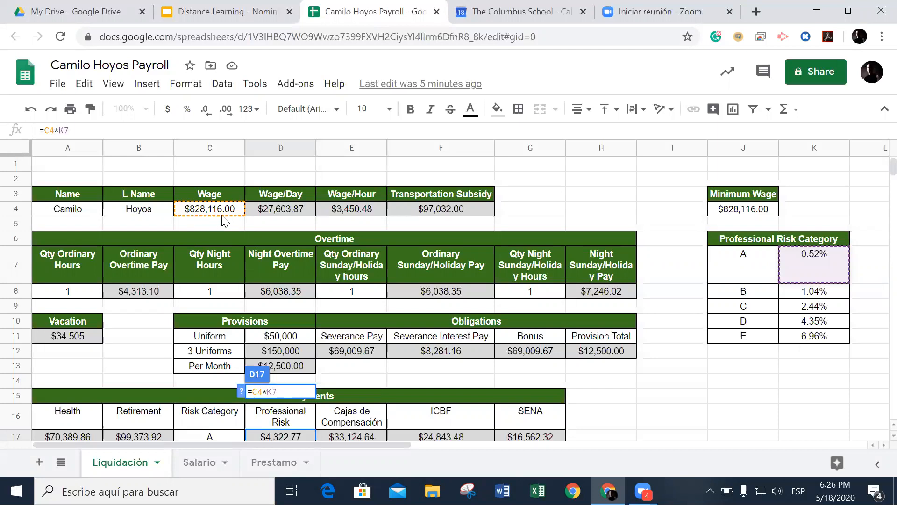
scroll(234, 228, "down", 1)
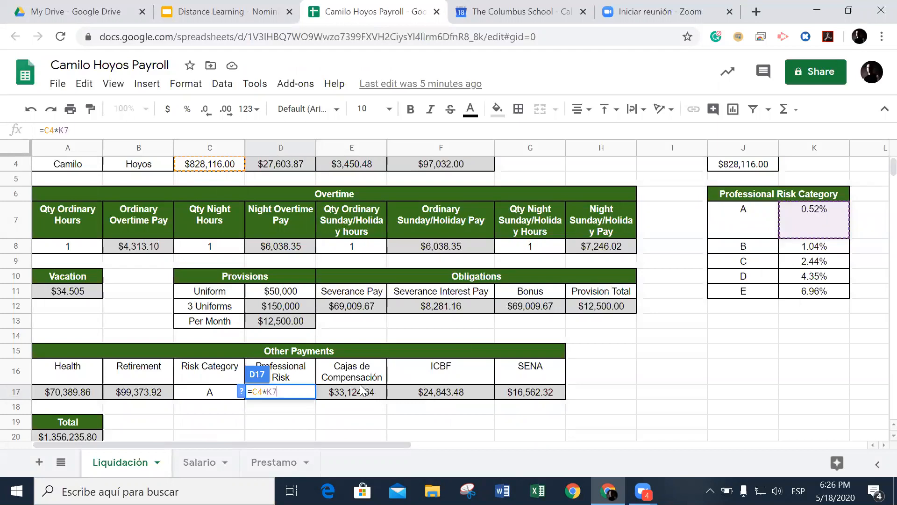
key("Return")
Step: Examine the Cajas de Compensación formula in E17 and the wage it refers to
left_click(384, 392)
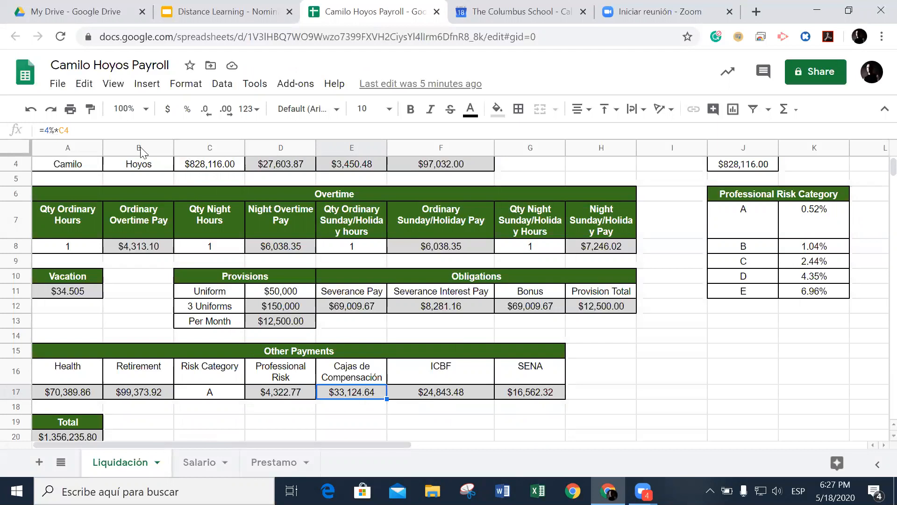
scroll(187, 216, "up", 1)
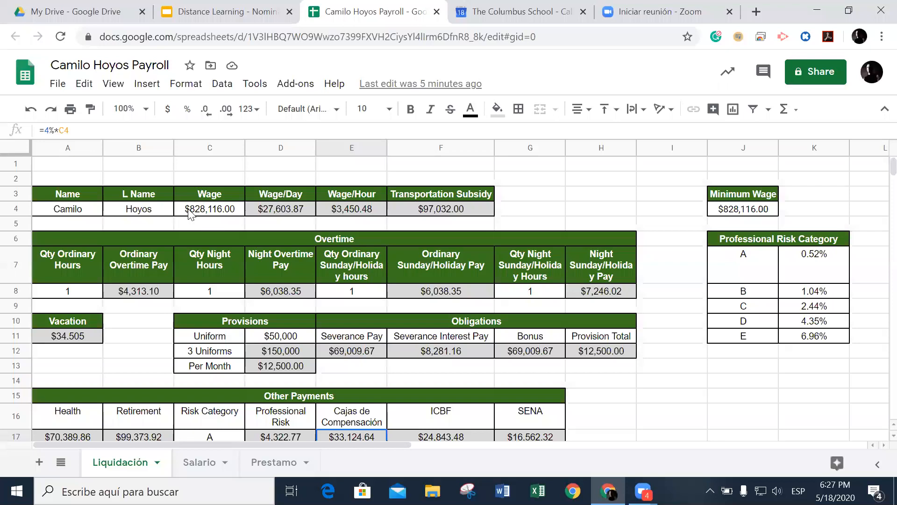
scroll(216, 258, "down", 1)
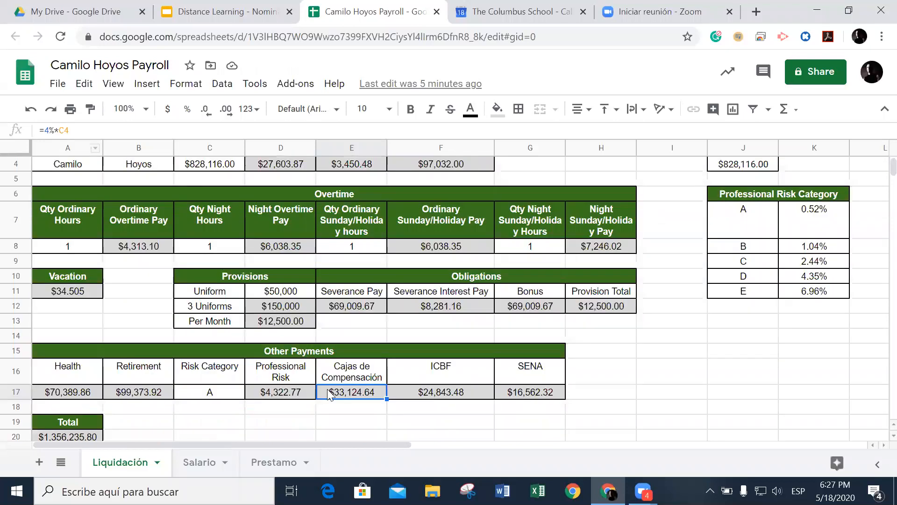
Step: Examine the ICBF formula in F17 and the SENA formula in G17, comparing the percentages they apply to the wage
left_click(416, 392)
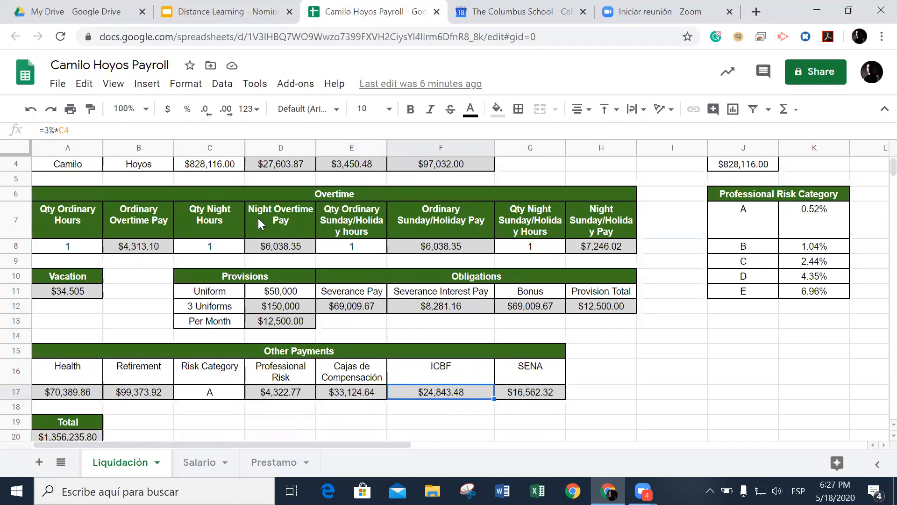
scroll(258, 218, "up", 1)
scroll(402, 326, "down", 2)
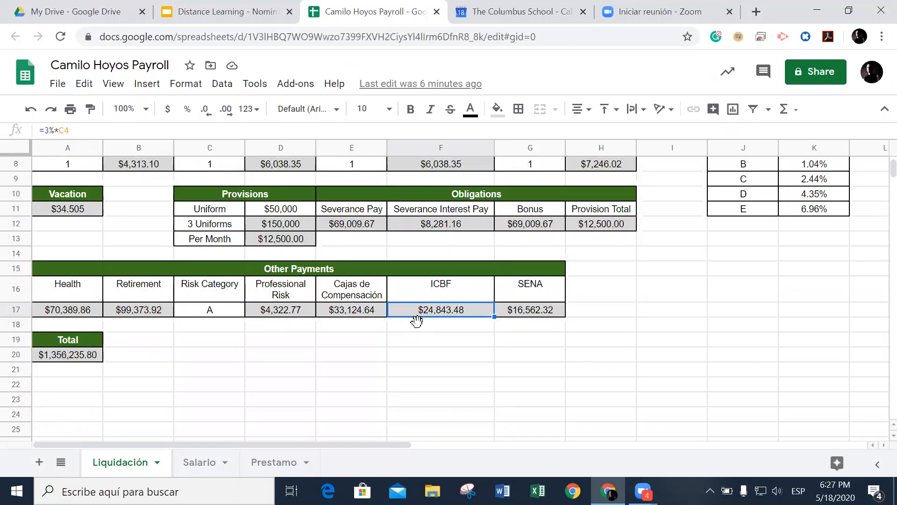
left_click(519, 311)
scroll(518, 311, "up", 1)
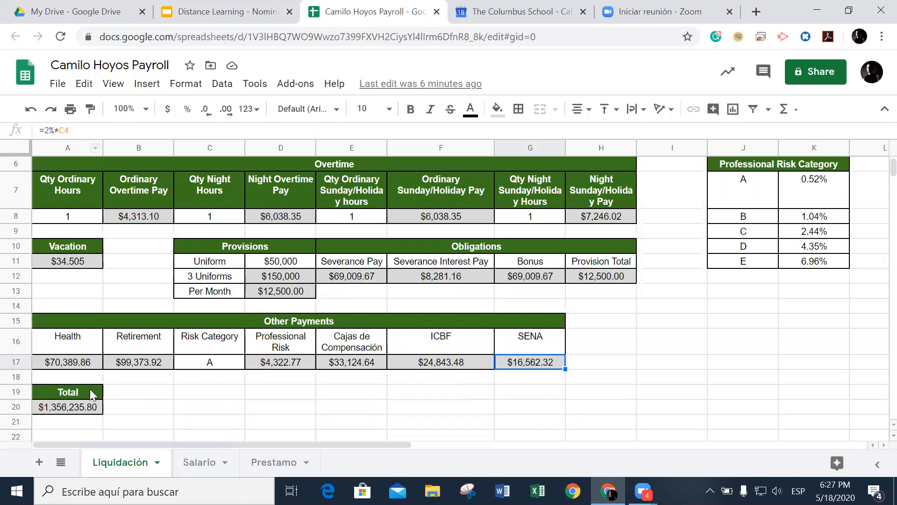
Step: Examine the Total formula in A20, tracing every wage, overtime, vacation, obligation and other-payment cell that it adds
left_click(94, 409)
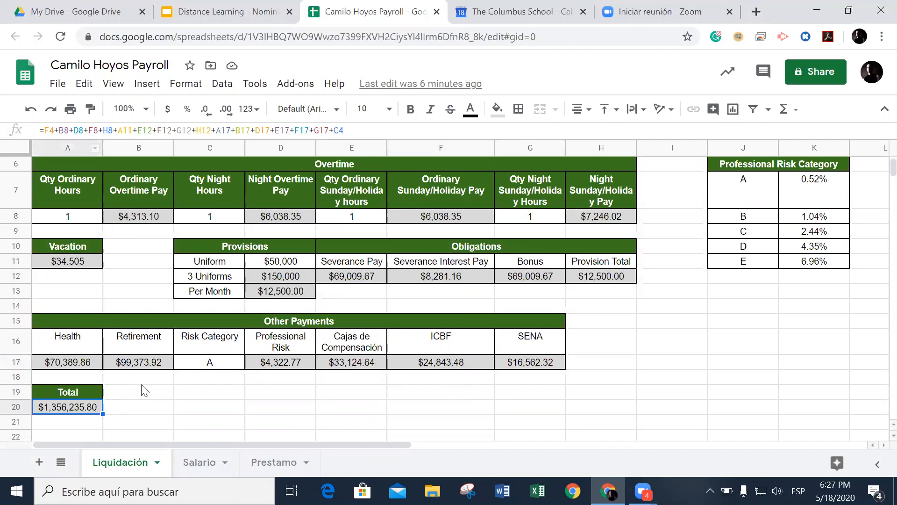
double_click(80, 408)
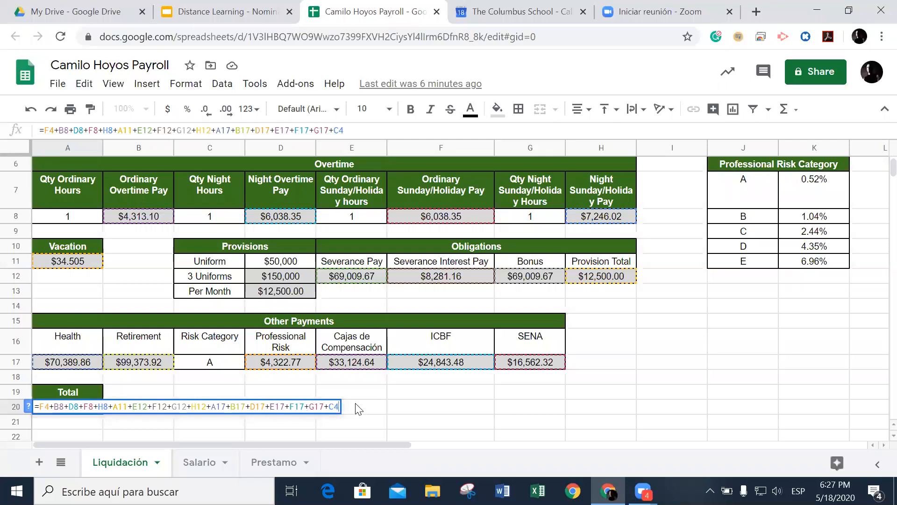
scroll(357, 408, "up", 2)
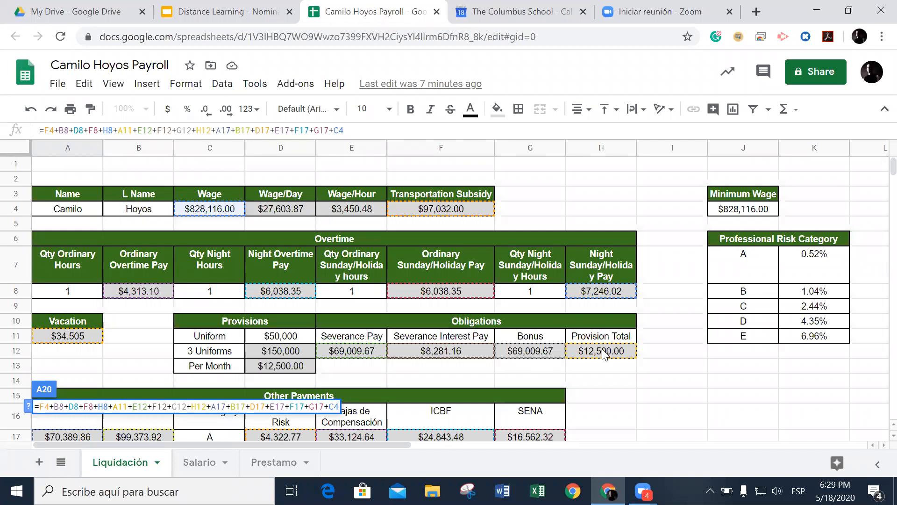
scroll(603, 355, "down", 5)
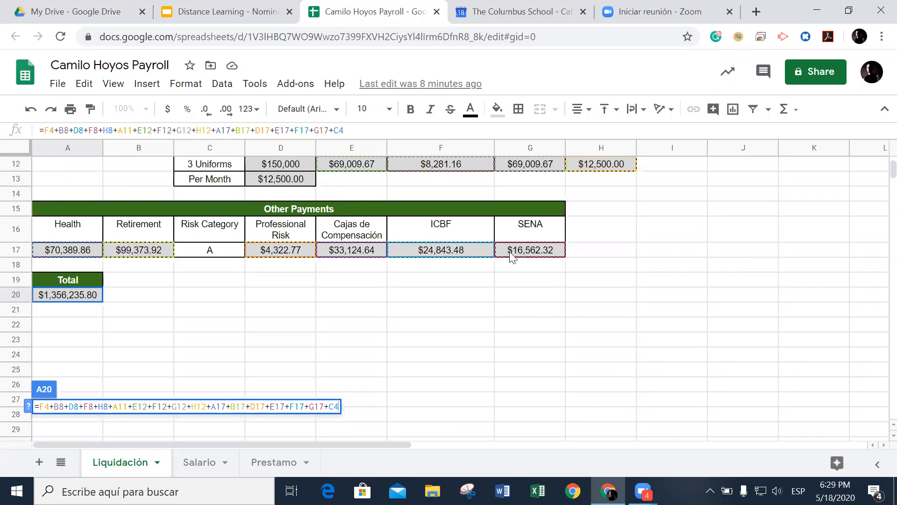
left_click(123, 294)
left_click(79, 297)
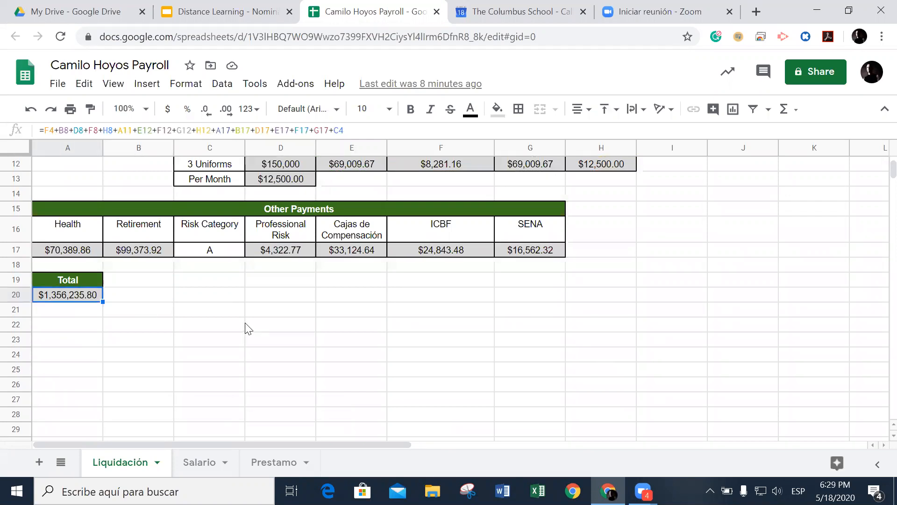
Step: Look back over the sections of the Liquidación sheet and open the Salario sheet
scroll(245, 322, "up", 2)
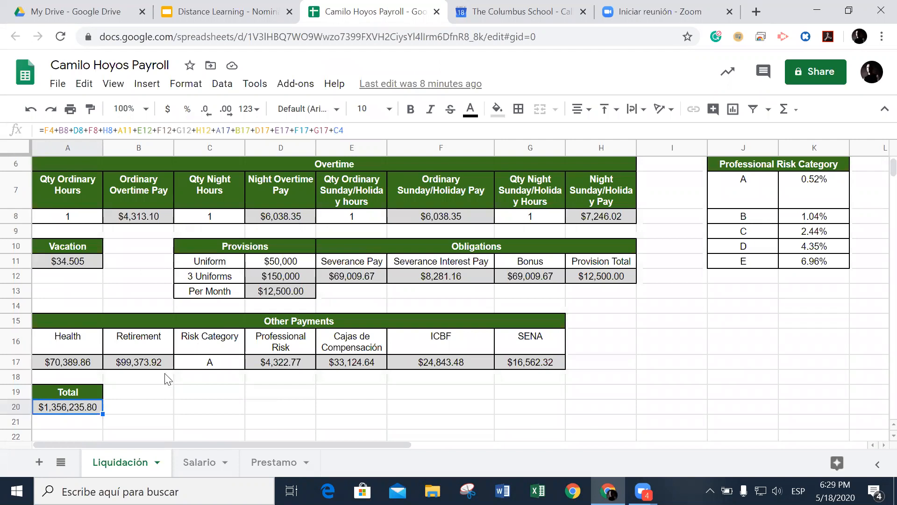
scroll(337, 386, "up", 1)
scroll(341, 379, "down", 2)
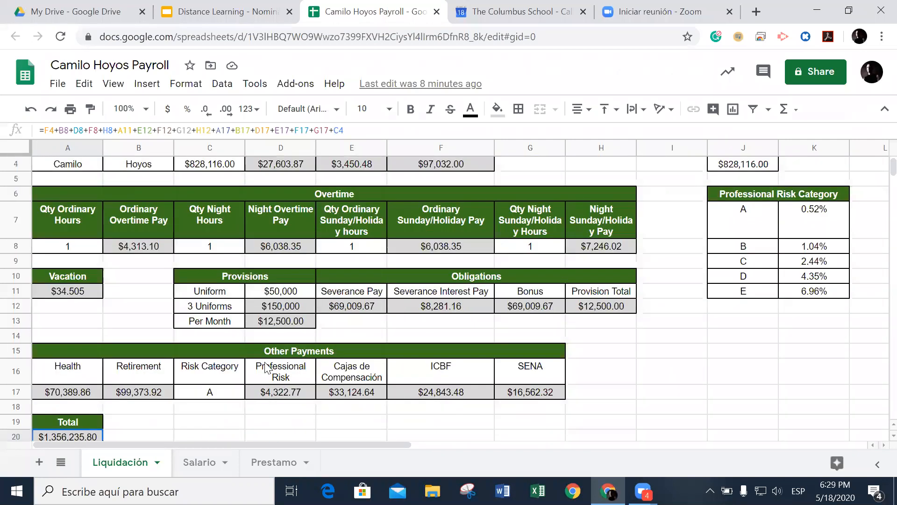
left_click(195, 462)
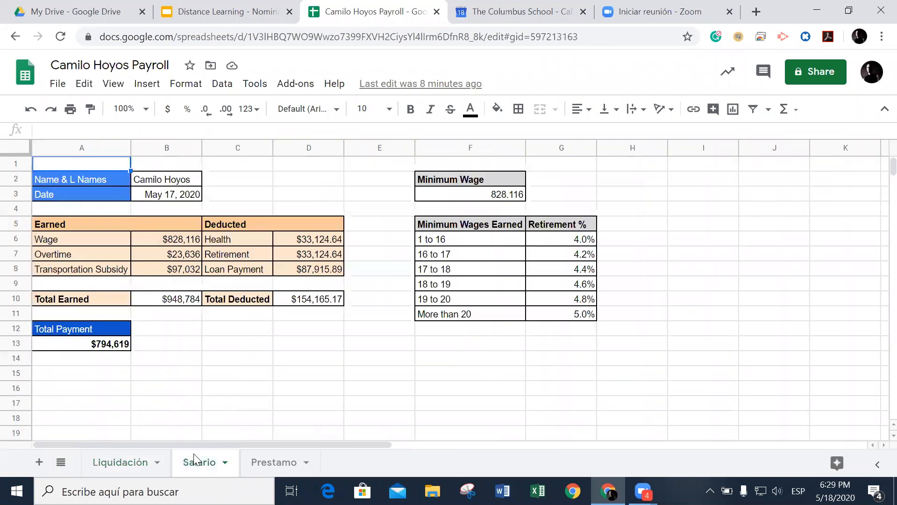
Step: Look over the Salario sheet's layout, covering the name and date fields and the Earned and Deducted headings
left_click(186, 346)
left_click(197, 397)
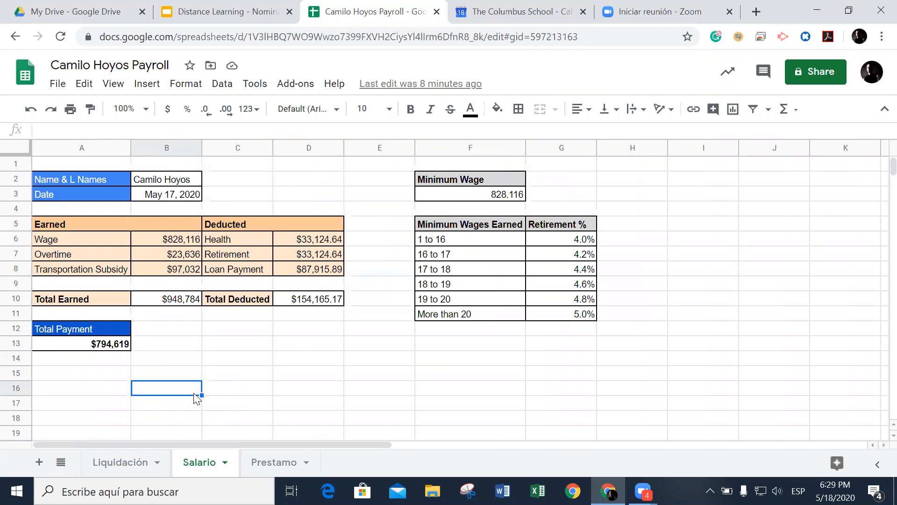
left_click(109, 183)
left_click(146, 183)
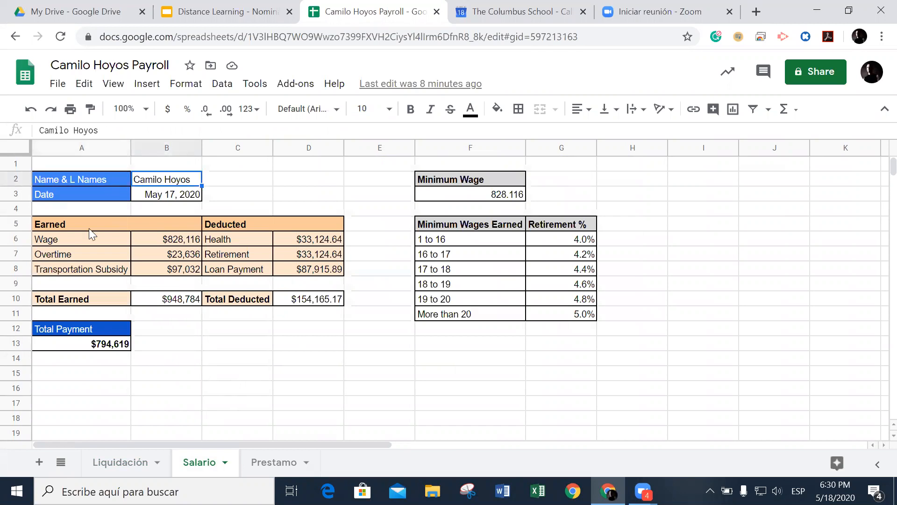
left_click(122, 224)
left_click(225, 224)
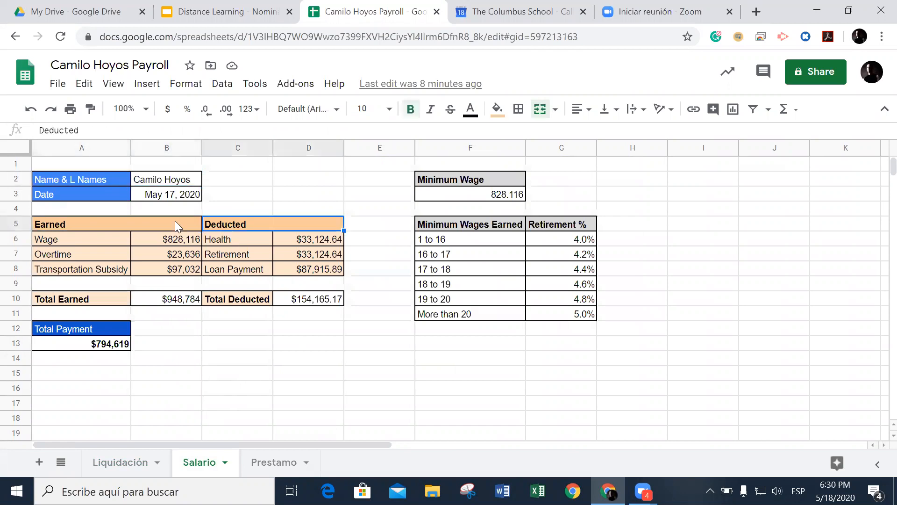
left_click(102, 238)
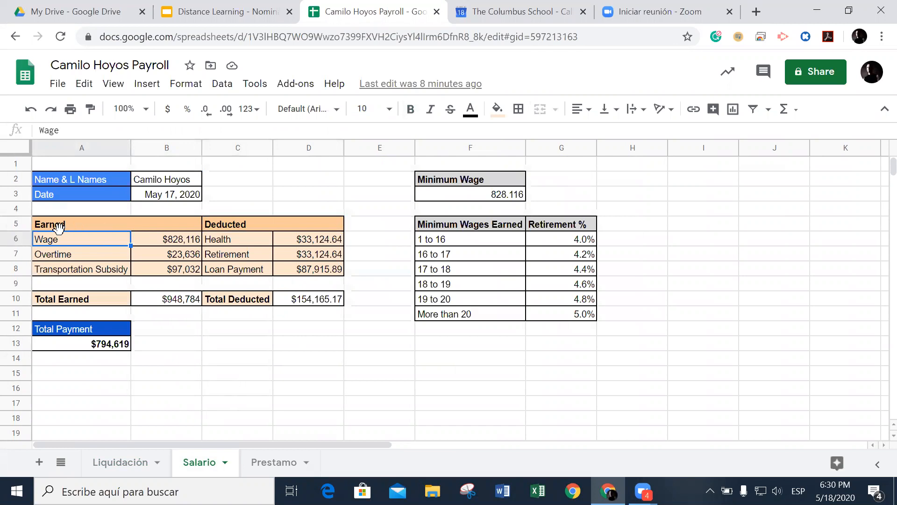
left_click(96, 228)
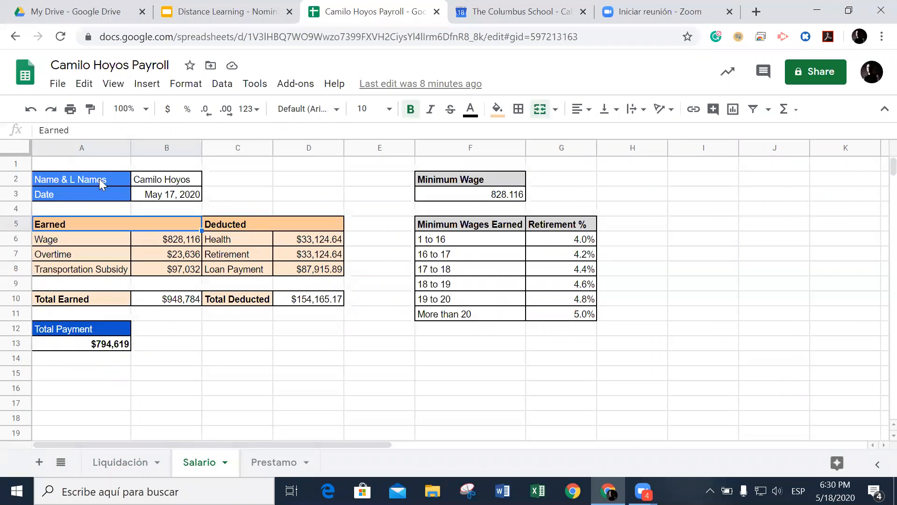
left_click(87, 181)
left_click(158, 184)
left_click(88, 200)
left_click(158, 198)
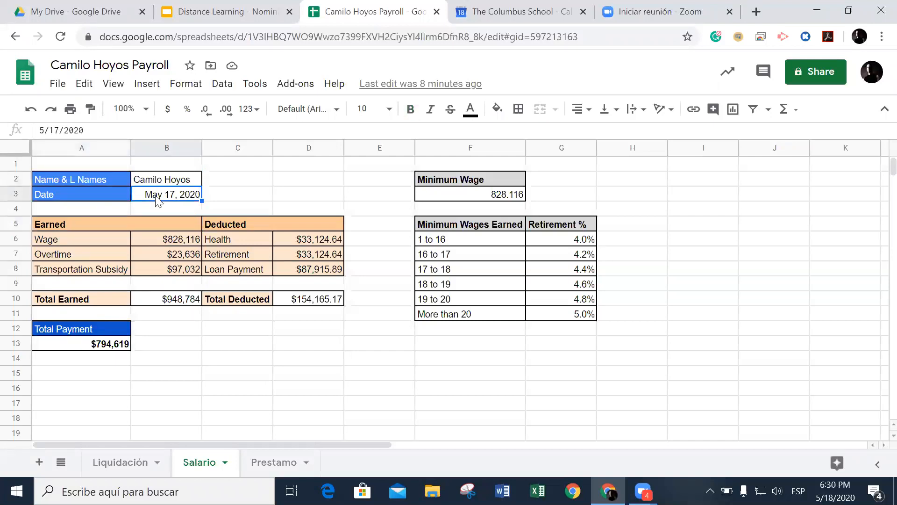
Step: Review the entries under Earned and Deducted in the Salario sheet, comparing them with the Liquidación sheet
left_click(92, 224)
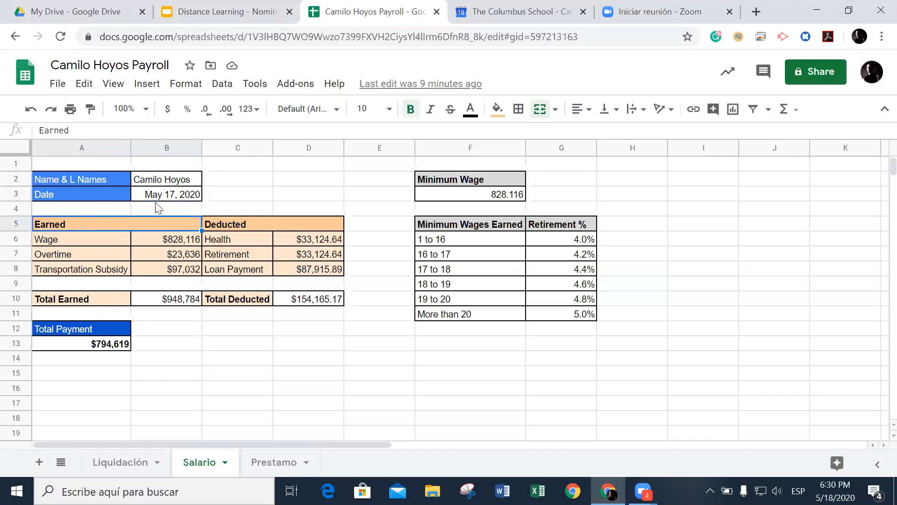
key("shift+Down")
key("shift+Down")
key("shift+Down")
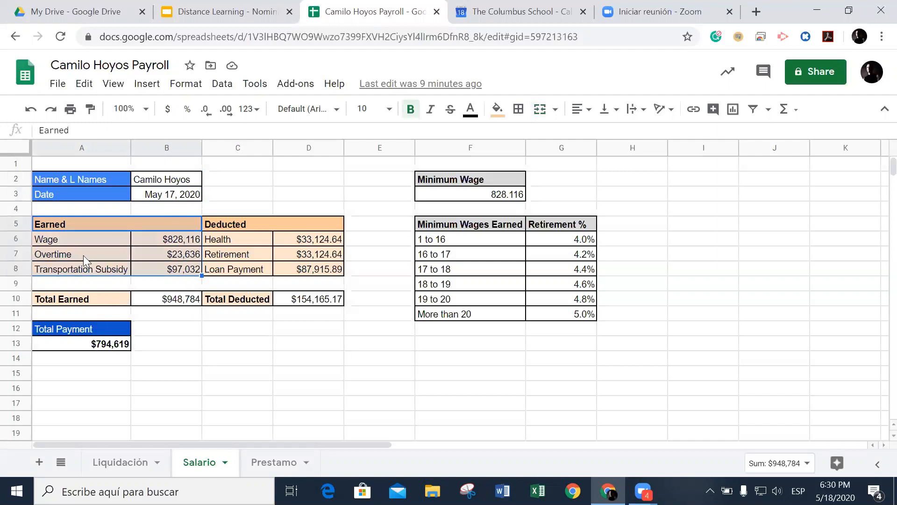
left_click(261, 227)
key("shift+Down")
key("shift+Down")
key("shift+Down")
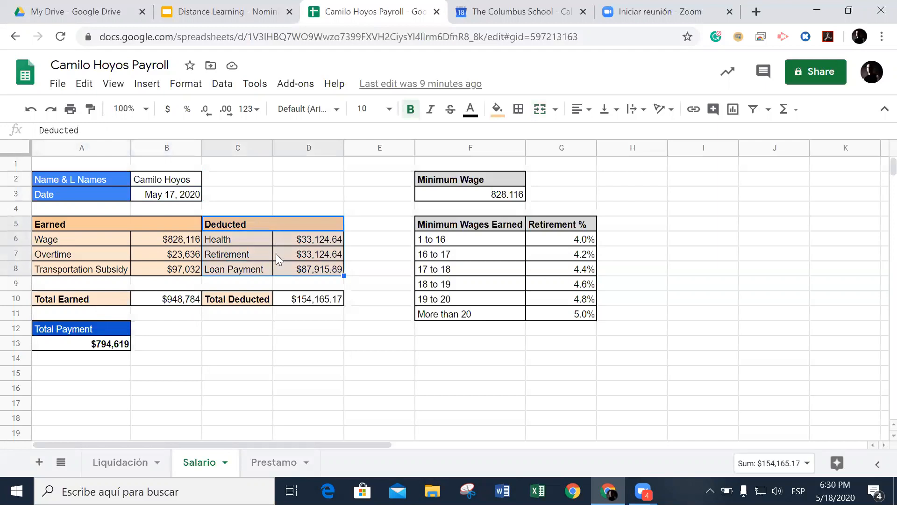
left_click(120, 463)
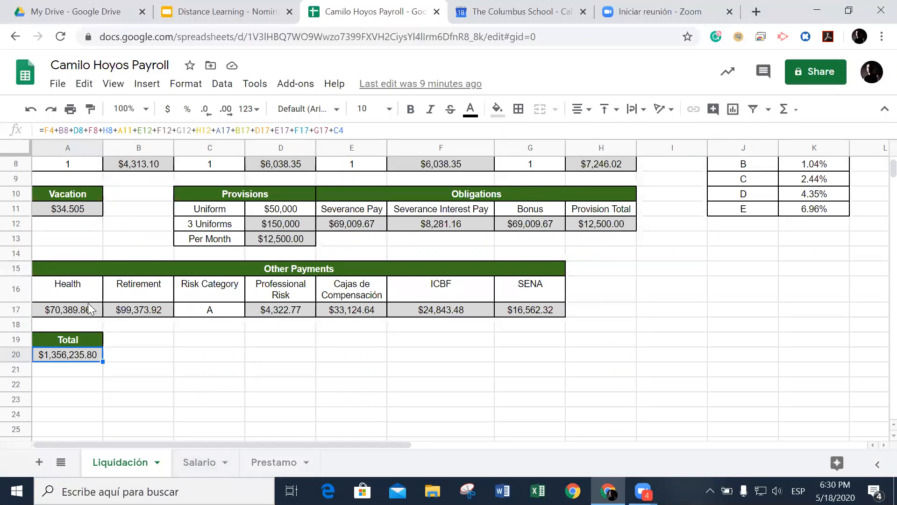
left_click(199, 463)
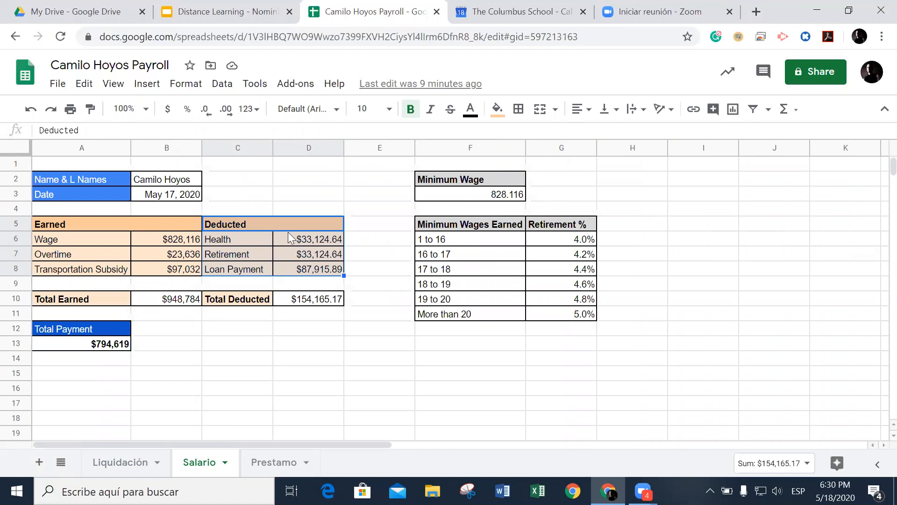
Step: Check the Loan Payment row under Deducted and open the Prestamo sheet that it relates to
left_click(243, 271)
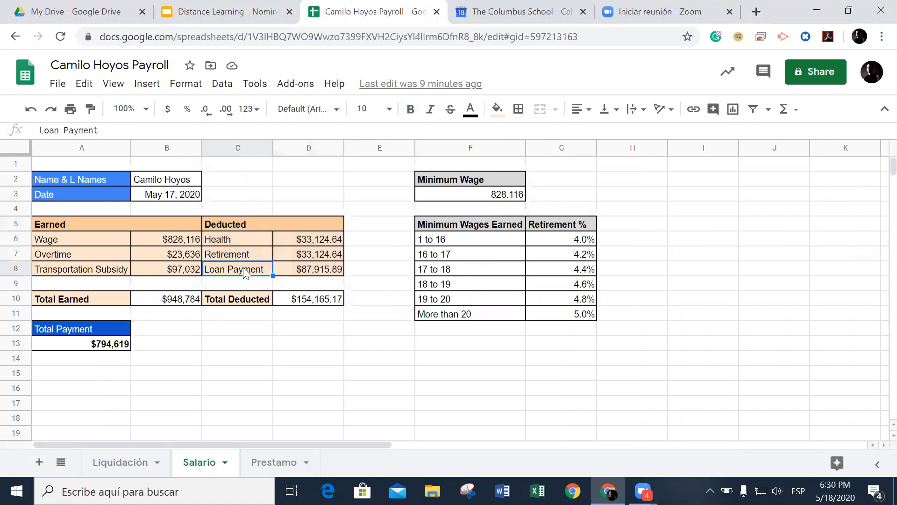
left_click(281, 267)
left_click(270, 269)
left_click(270, 459)
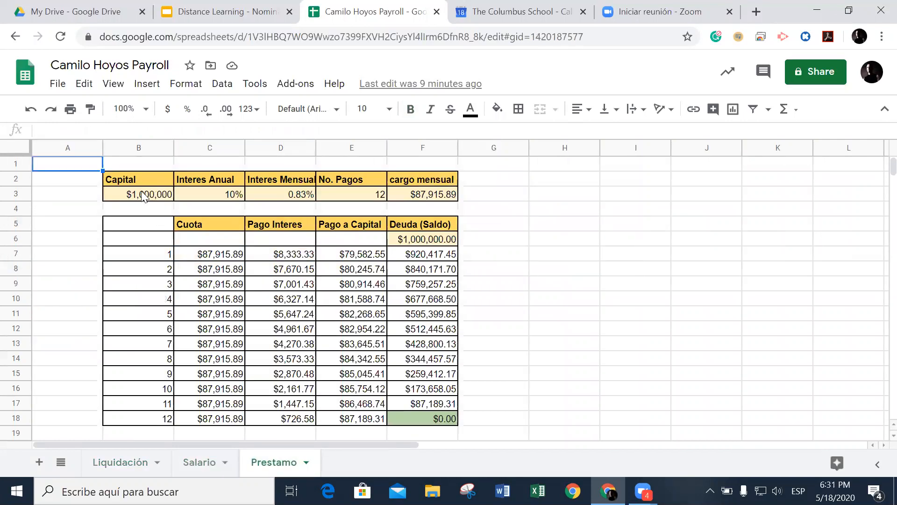
Step: Examine the loan's capital, annual and monthly interest and number of payments in Prestamo, and the Loan Payment formula in Salario D8
left_click(142, 196)
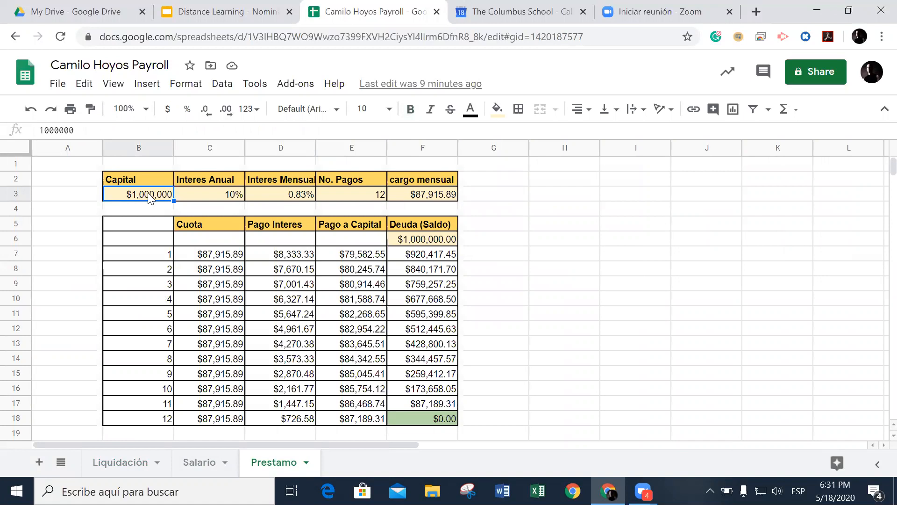
left_click(204, 195)
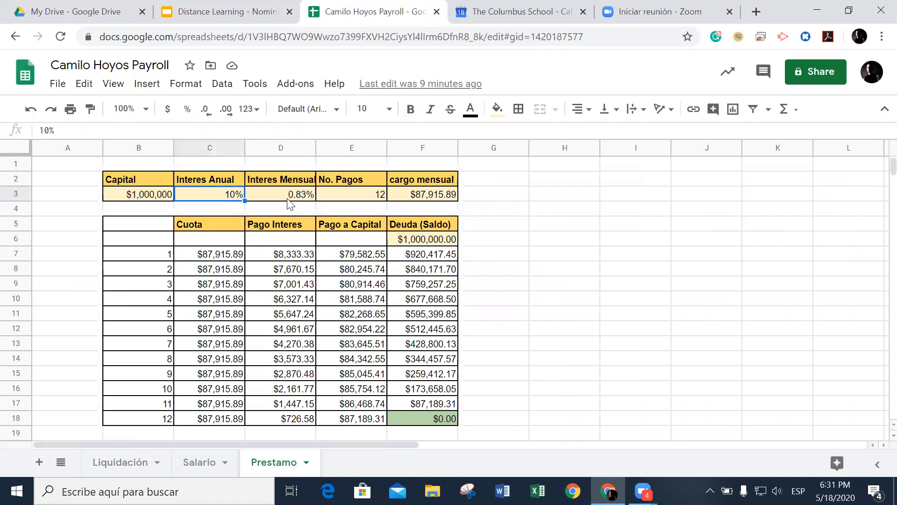
left_click(292, 183)
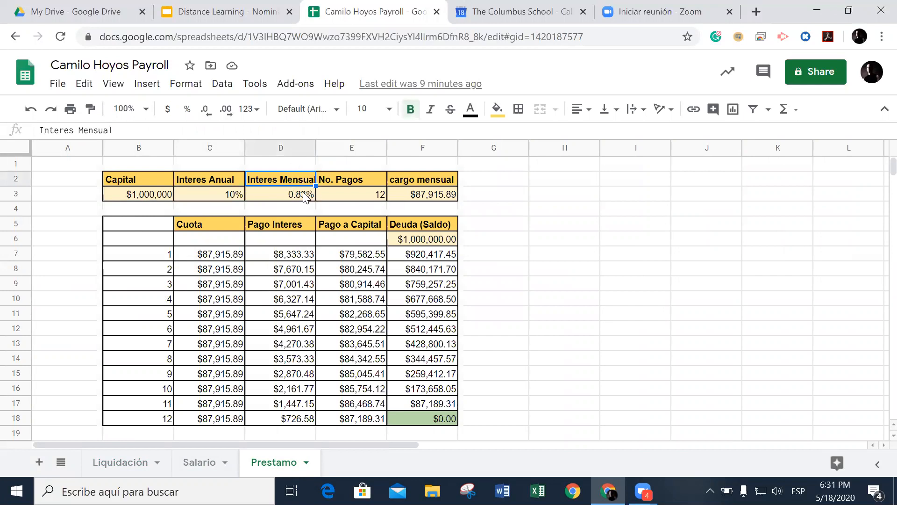
left_click(301, 197)
left_click(211, 193)
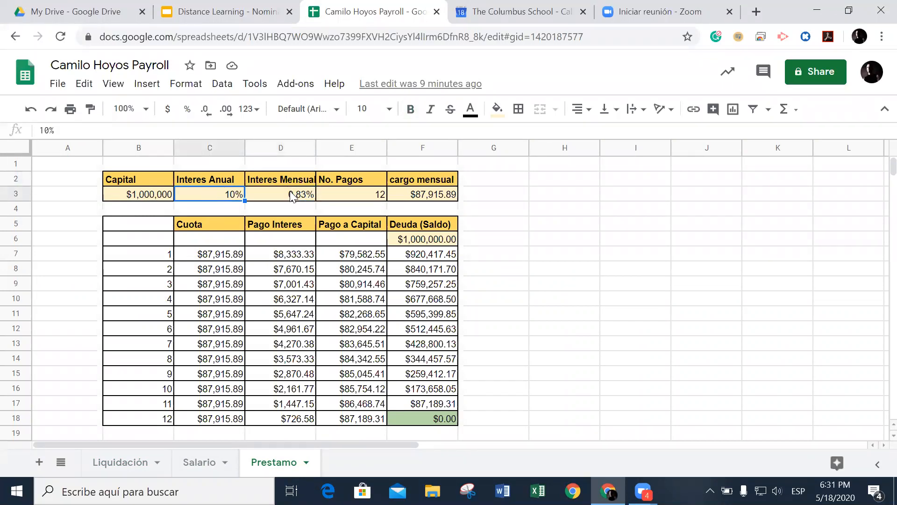
left_click(292, 195)
left_click(341, 195)
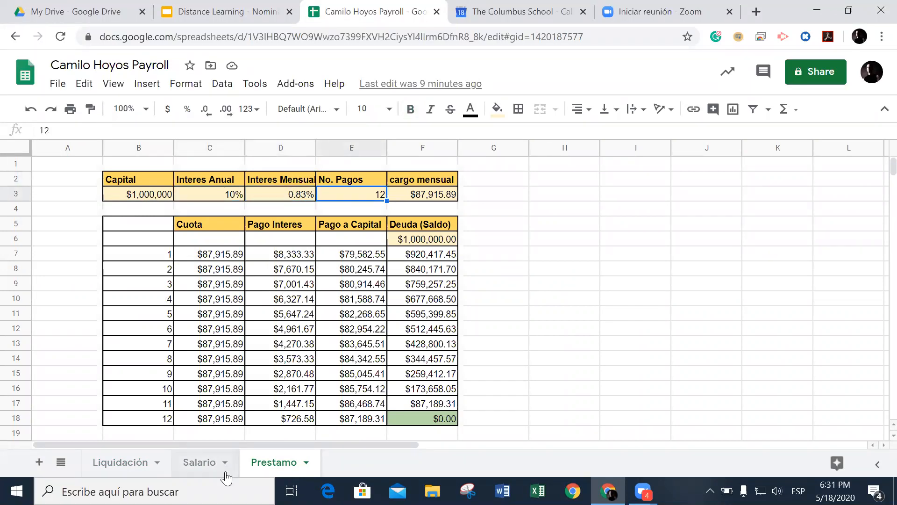
left_click(200, 462)
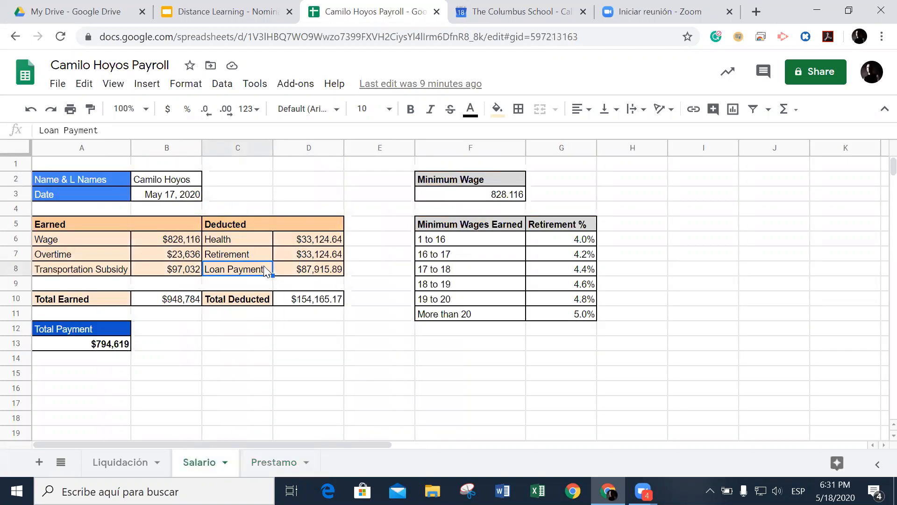
left_click(293, 271)
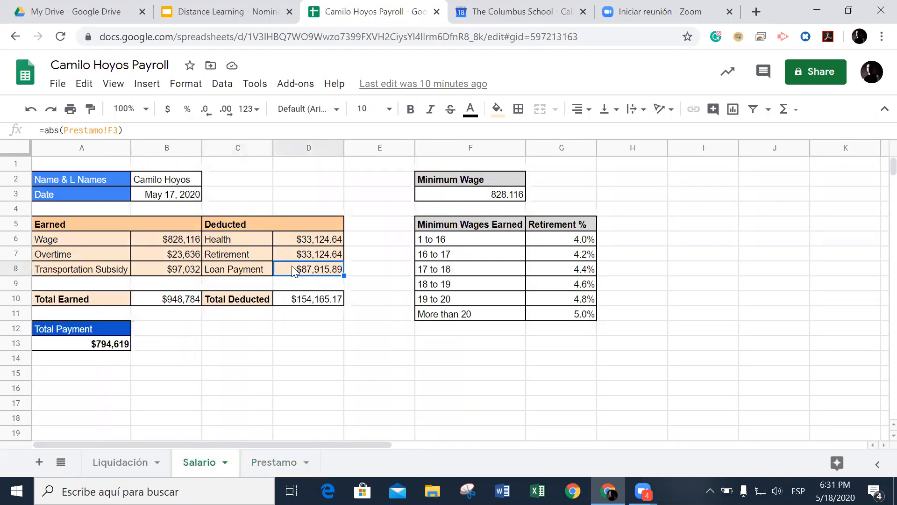
Step: Examine the Wage formula in Salario B6, tracing its sheet name and cell reference to C4 in the Liquidación sheet
left_click(78, 224)
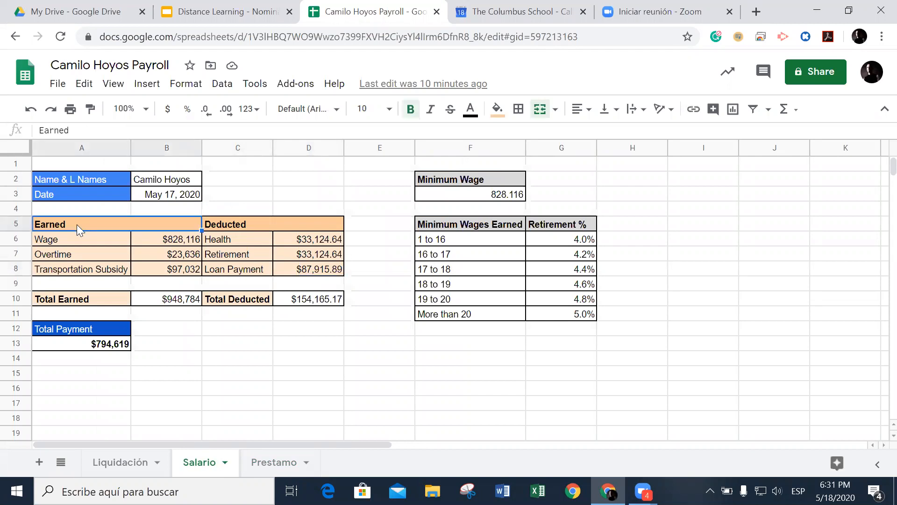
left_click(68, 241)
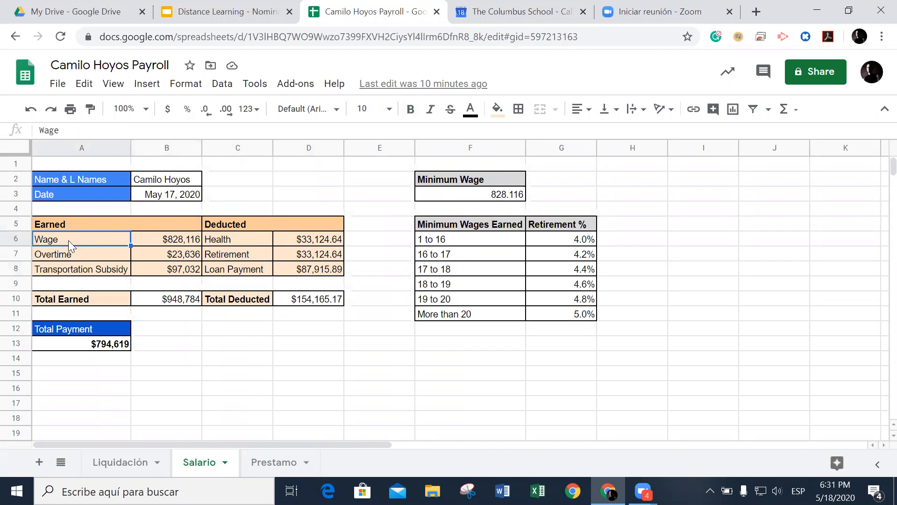
left_click(137, 242)
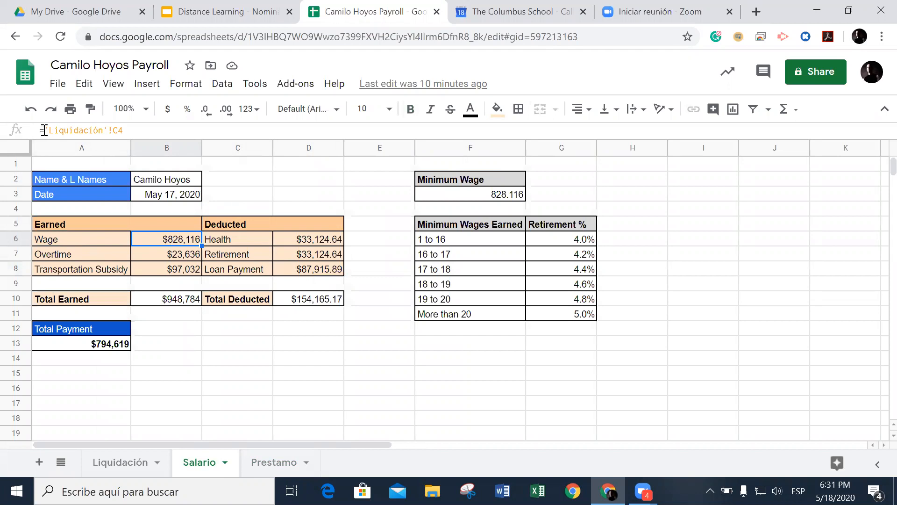
left_click_drag(42, 126, 45, 127)
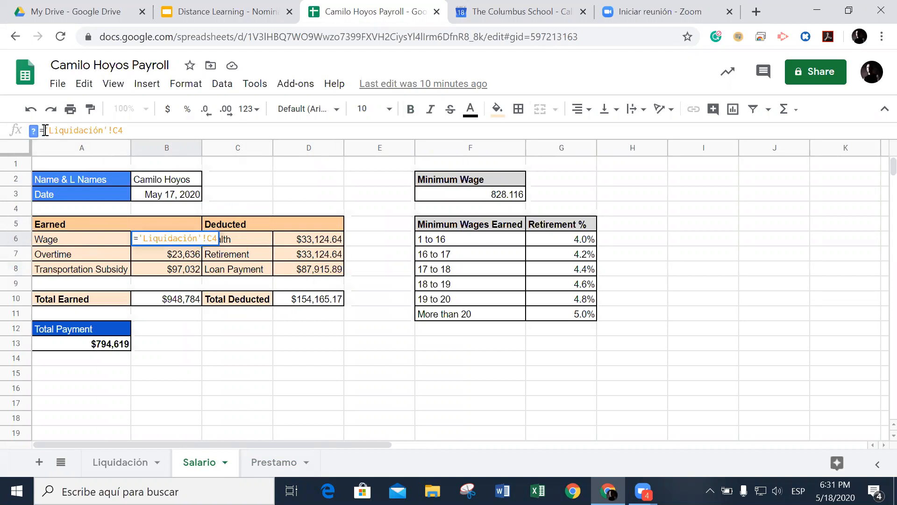
left_click(50, 131)
left_click_drag(45, 130, 116, 131)
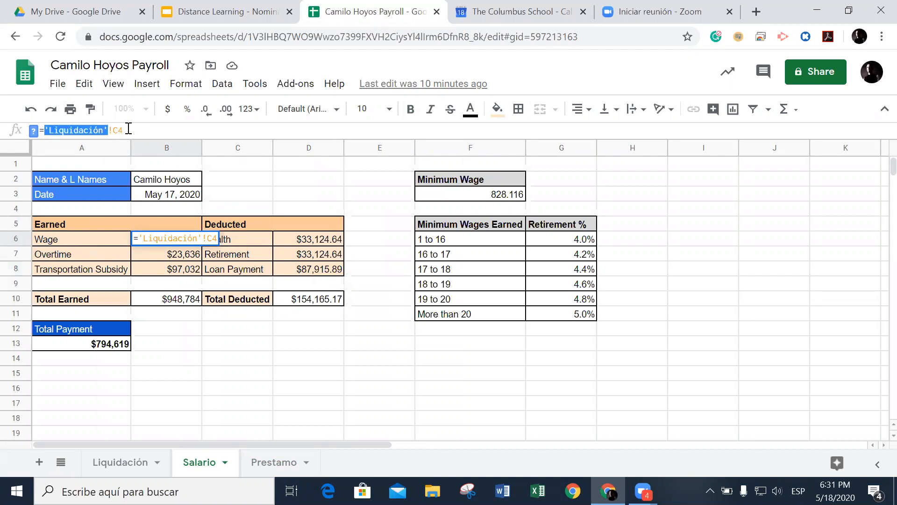
double_click(118, 131)
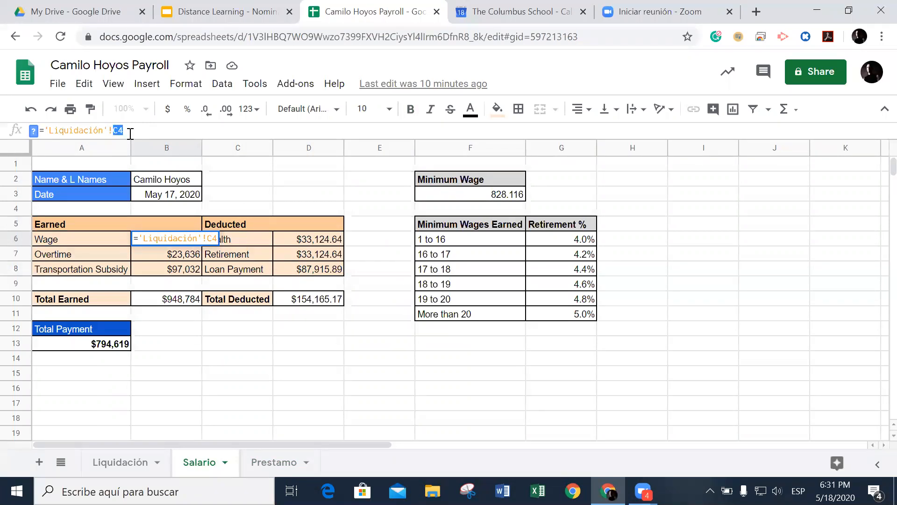
left_click(127, 463)
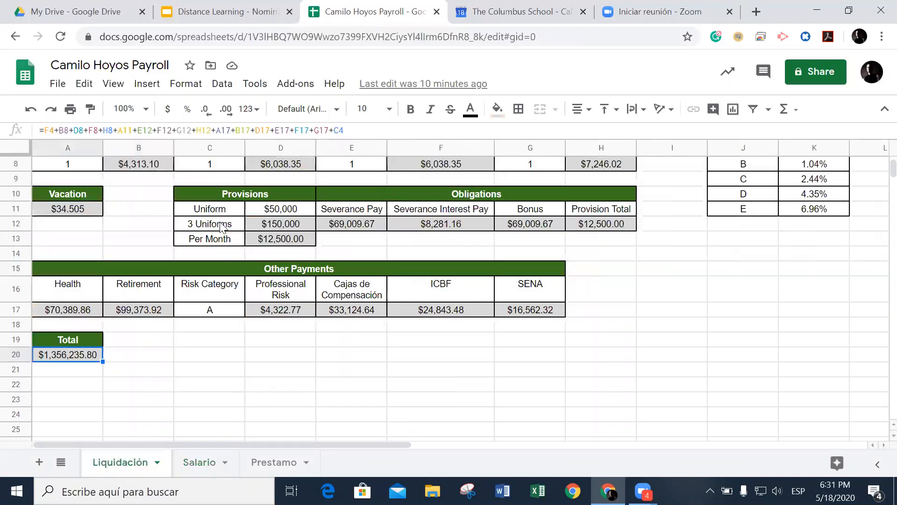
scroll(206, 196, "up", 3)
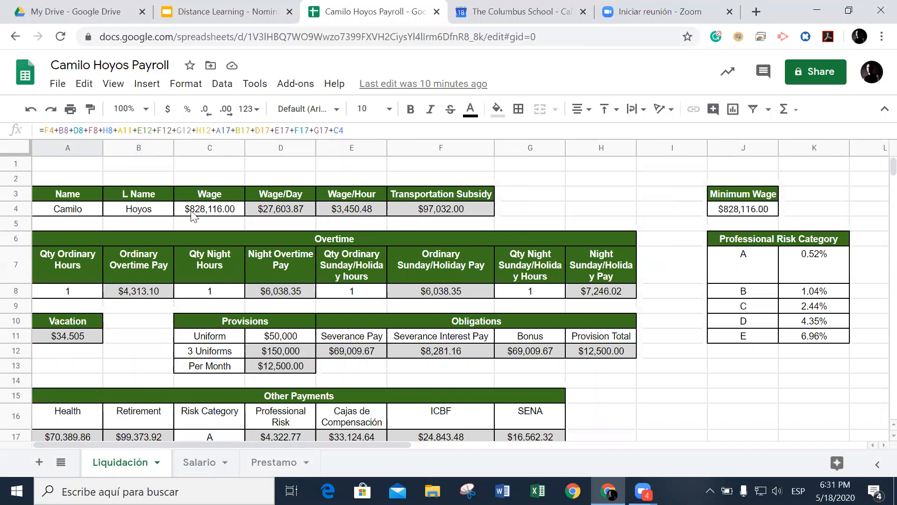
left_click(204, 464)
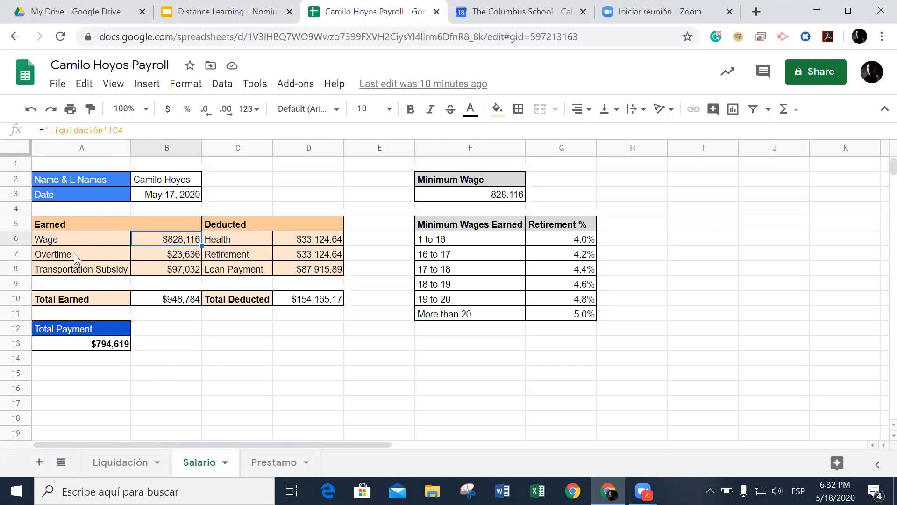
Step: Examine the Overtime formula in Salario B7, tracing the four overtime pay cells it adds from the Liquidación sheet
left_click(112, 254)
left_click(164, 258)
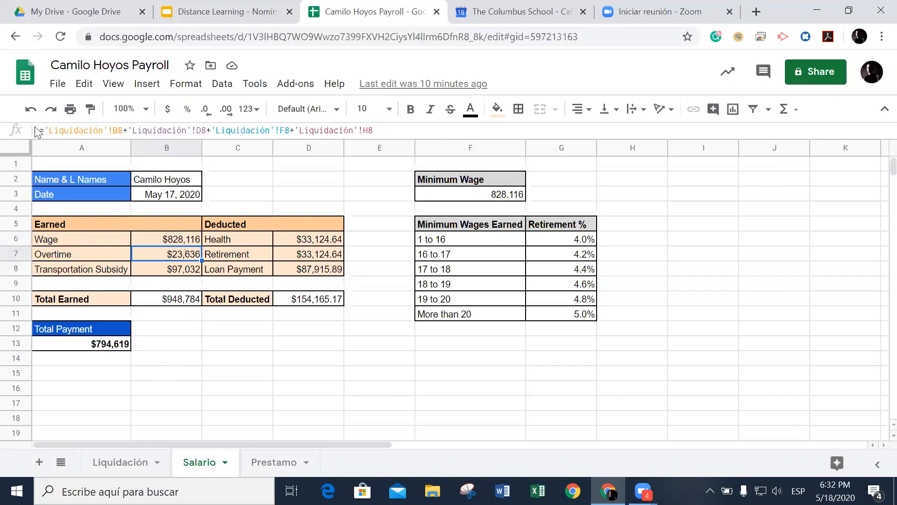
left_click(125, 463)
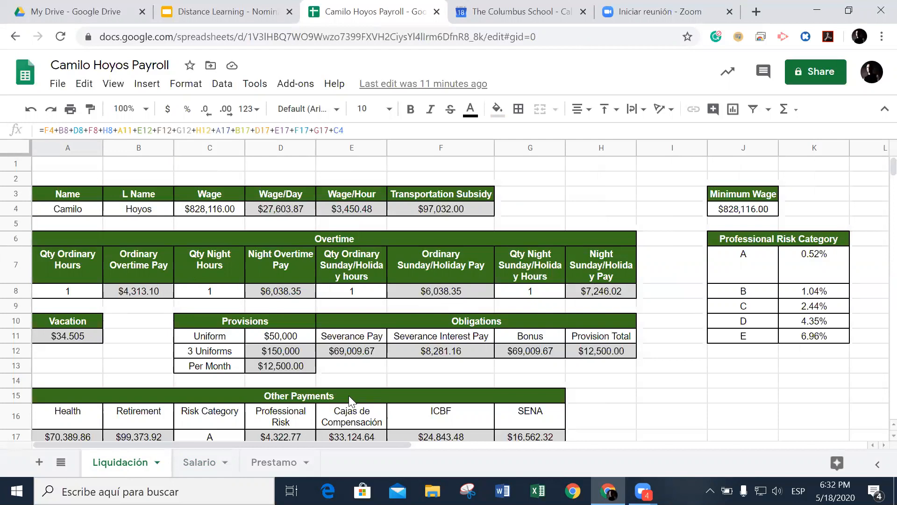
left_click(201, 463)
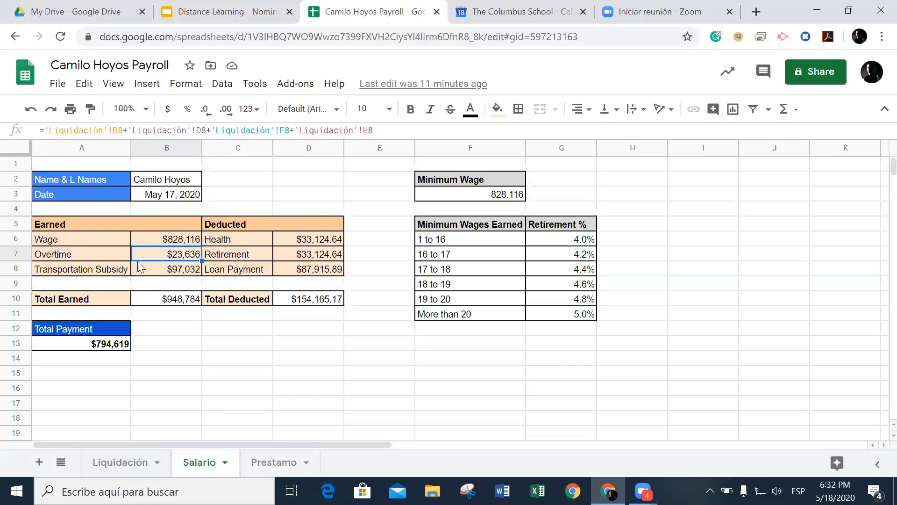
Step: Examine the Transportation Subsidy formula in Salario B8 and the Liquidación sheet it draws from
left_click(151, 275)
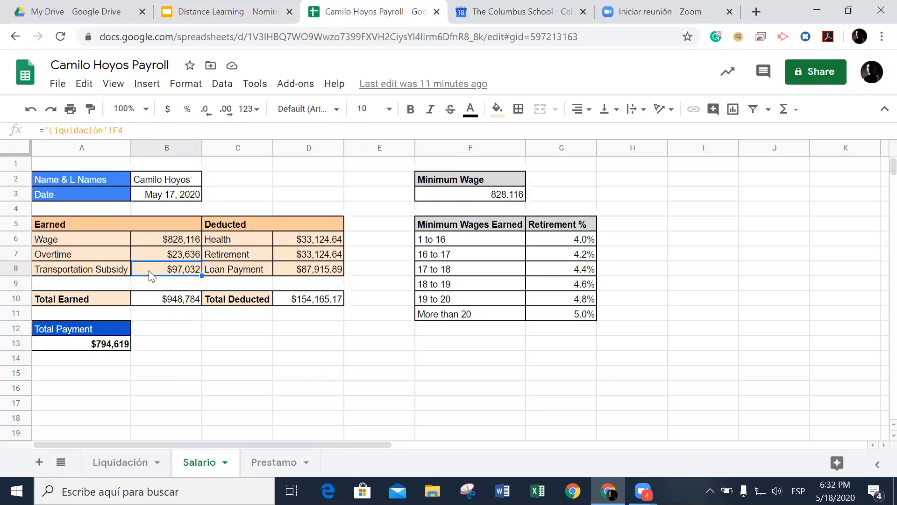
left_click(128, 459)
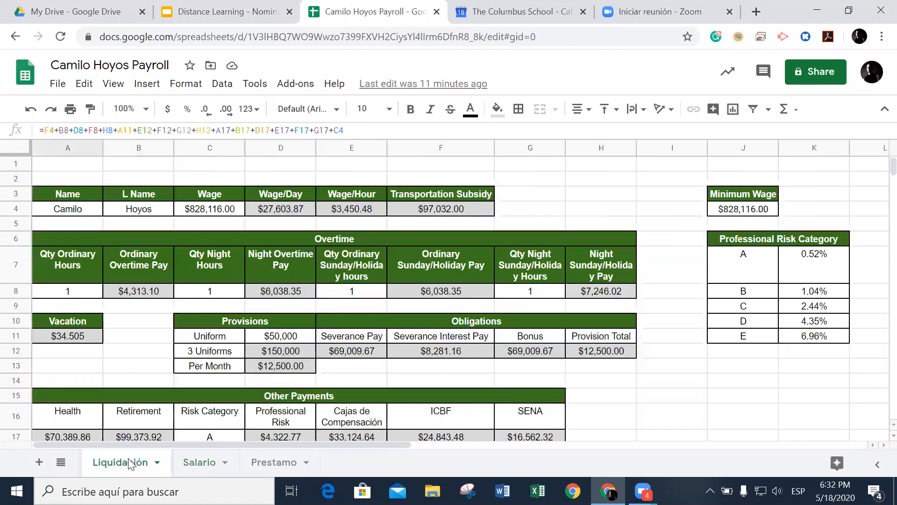
scroll(154, 365, "down", 1)
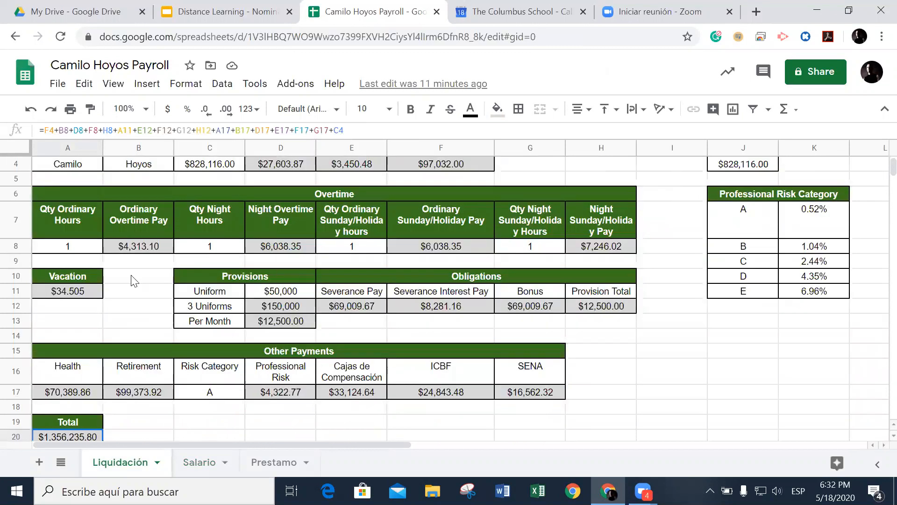
Step: Check the Transportation Subsidy amount in F4 of the Liquidación sheet and return to the Salario sheet
scroll(135, 280, "up", 1)
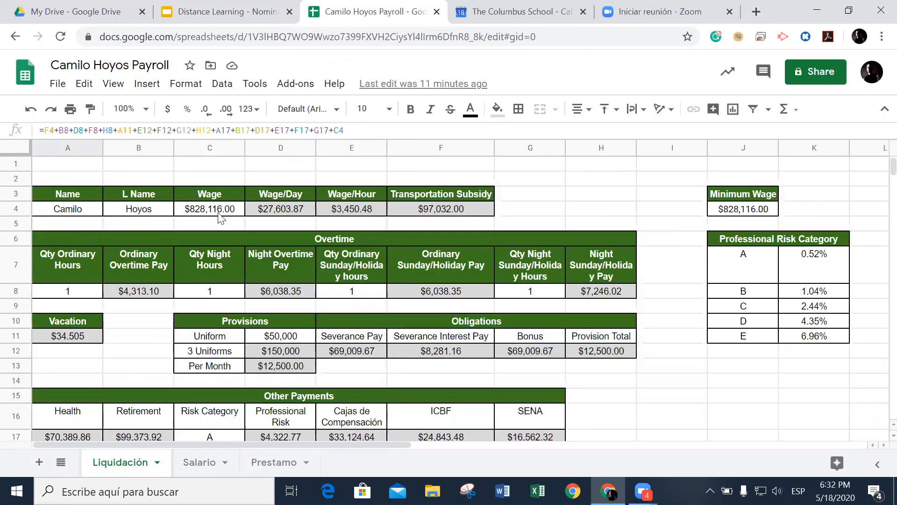
left_click(442, 211)
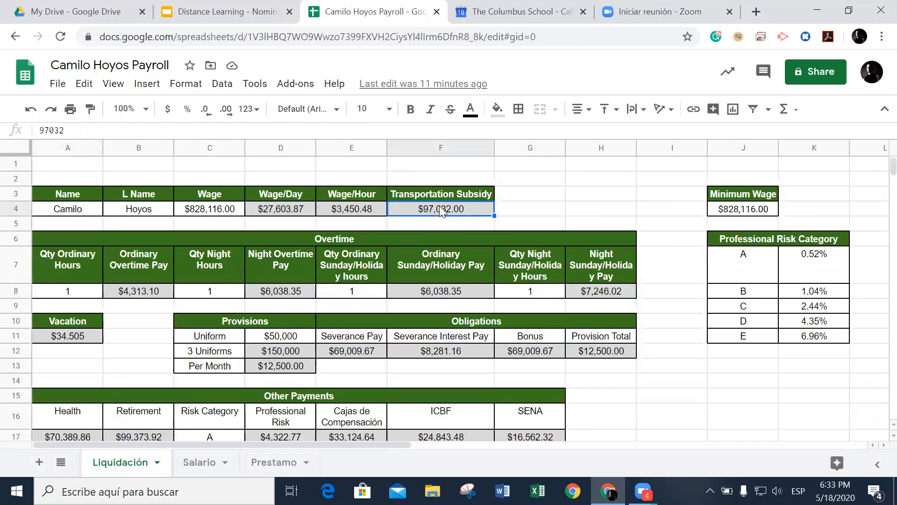
left_click(189, 463)
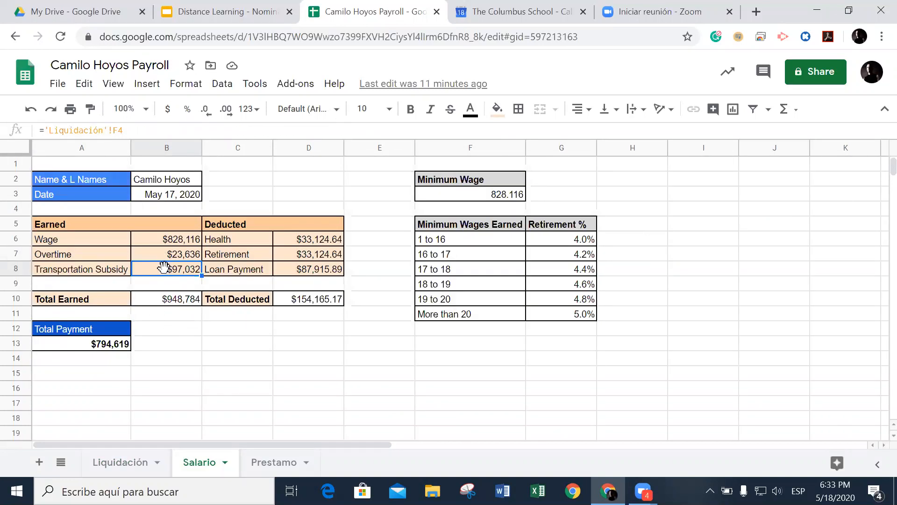
Step: Review the Wage, Overtime and Transportation Subsidy entries under Earned in the Salario sheet
left_click(192, 240)
left_click(191, 254)
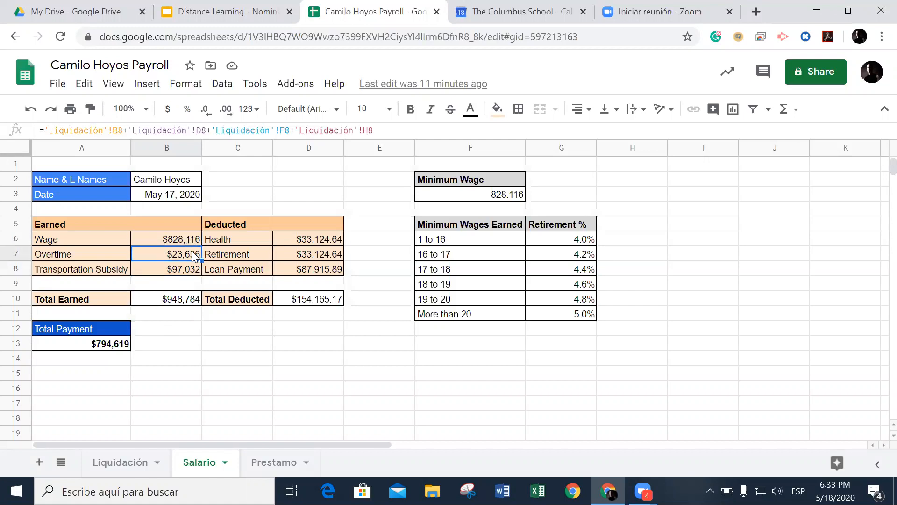
left_click(89, 253)
left_click(141, 252, "shift")
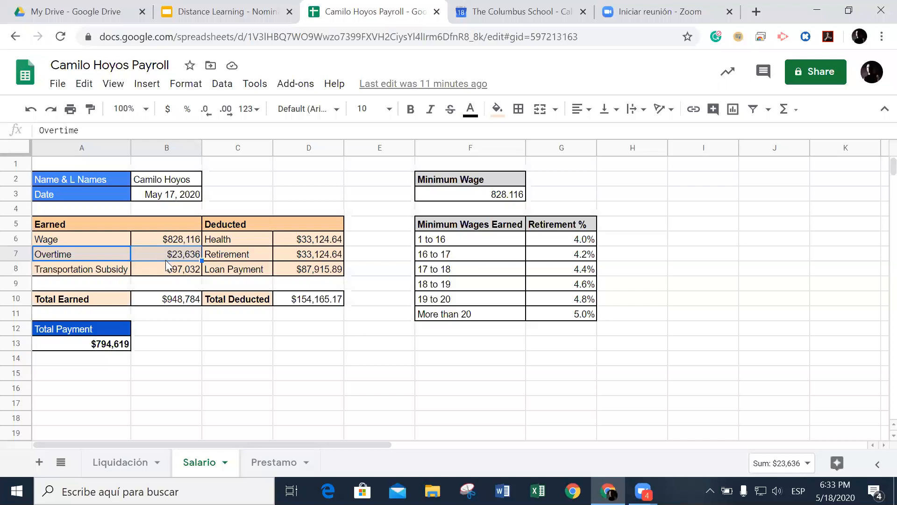
left_click(168, 272)
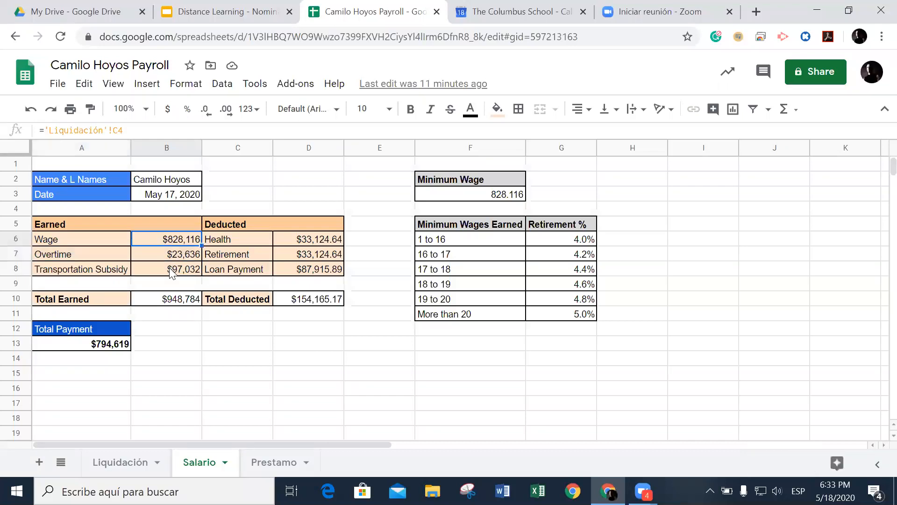
Step: Examine the Health deduction formula in Salario D6, along with the Minimum Wage in F3 and the Wage in Liquidación C4
left_click(238, 230)
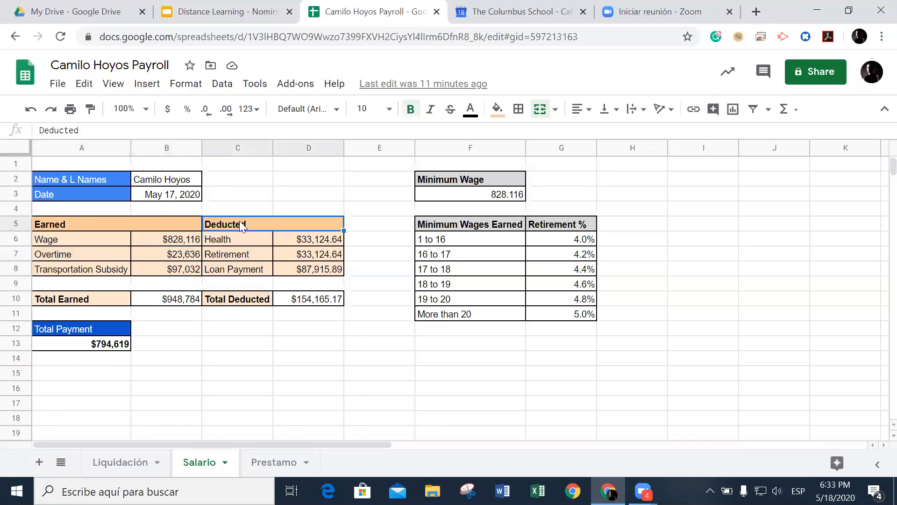
left_click(239, 243)
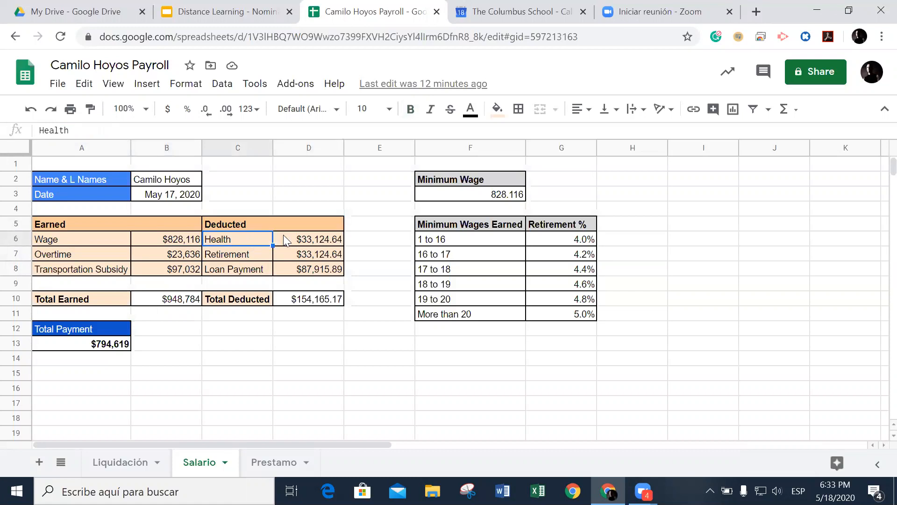
left_click(299, 243)
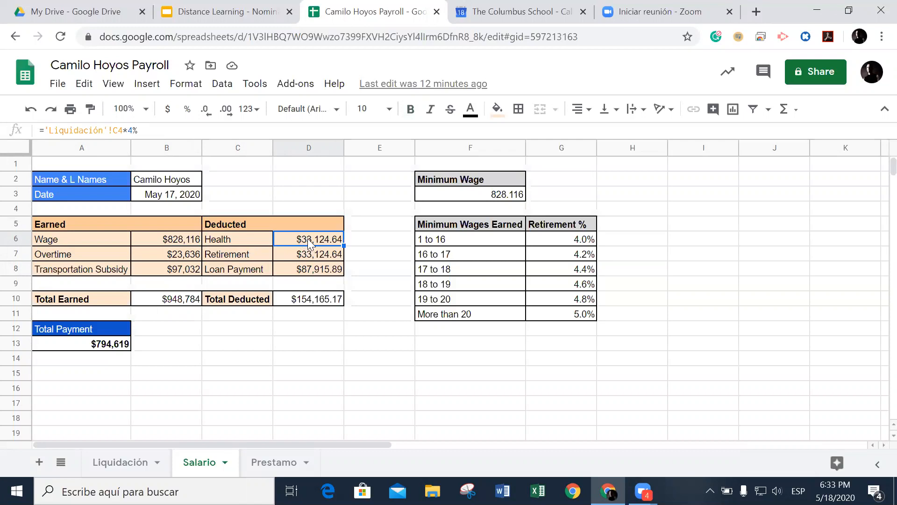
left_click(493, 194)
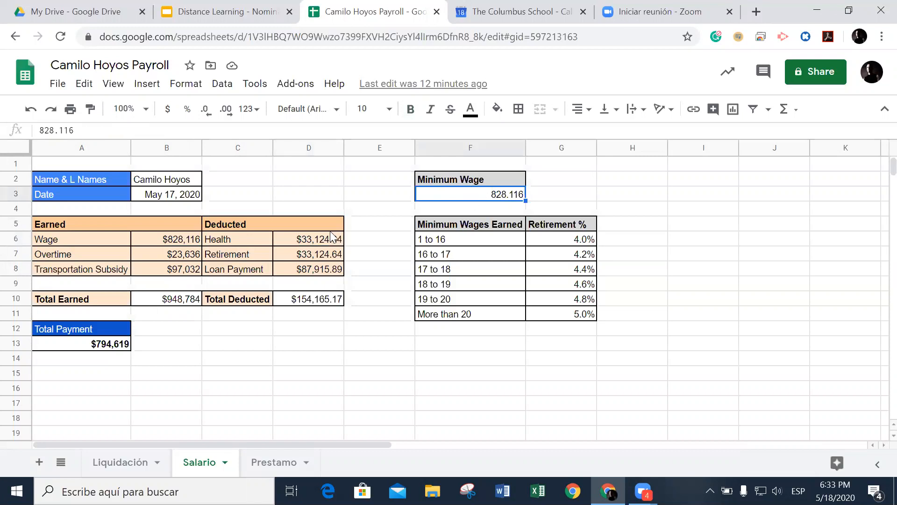
left_click(126, 459)
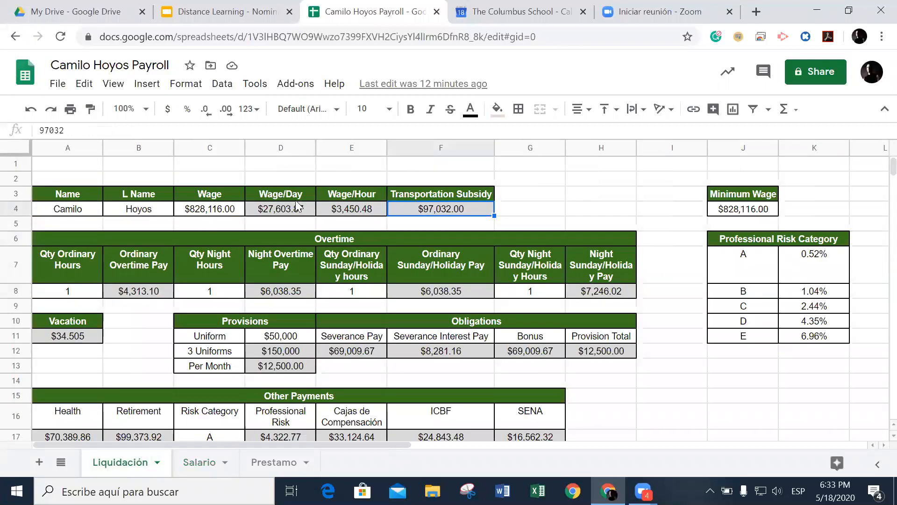
left_click(211, 213)
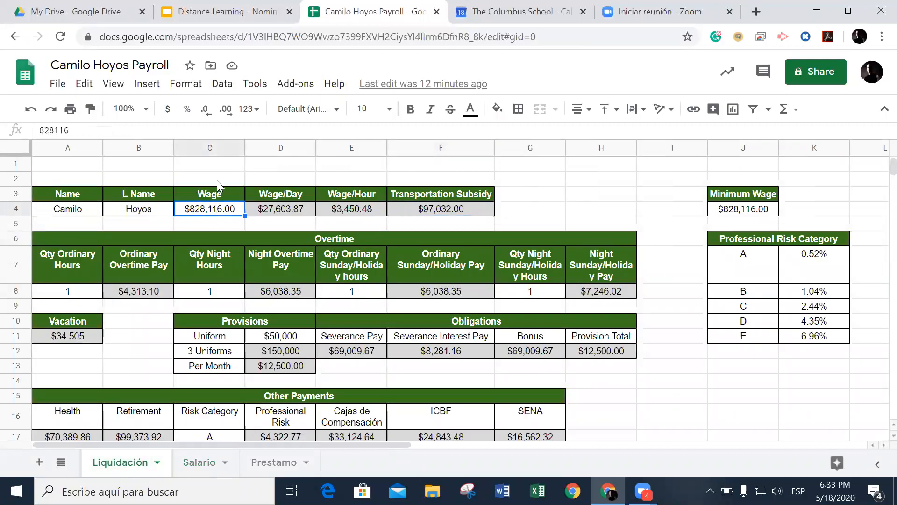
Step: Link the Minimum Wage in Salario F3 to the Wage in cell C4 of the Liquidación sheet
left_click(200, 463)
left_click(508, 194)
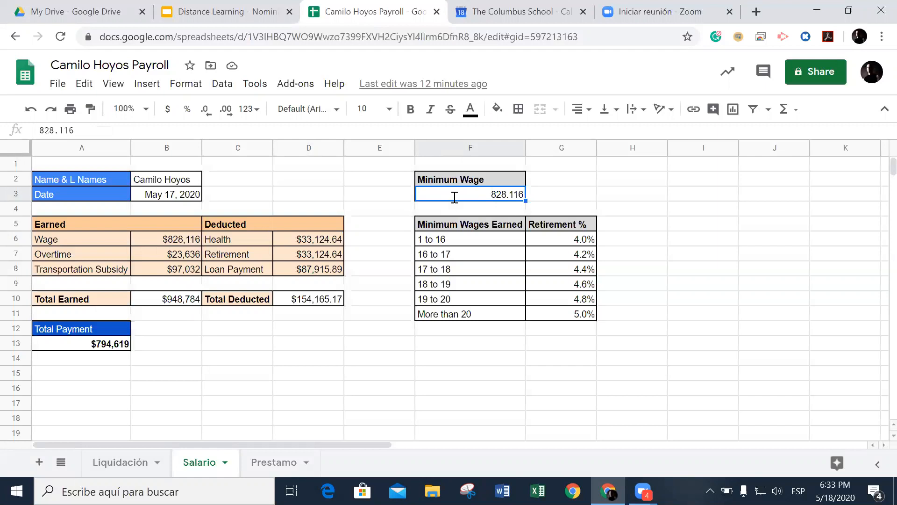
type("=")
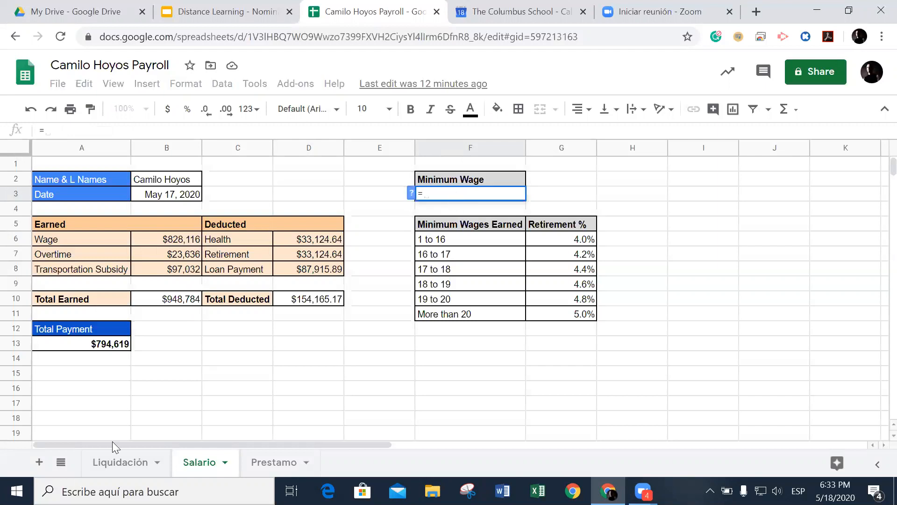
left_click(118, 461)
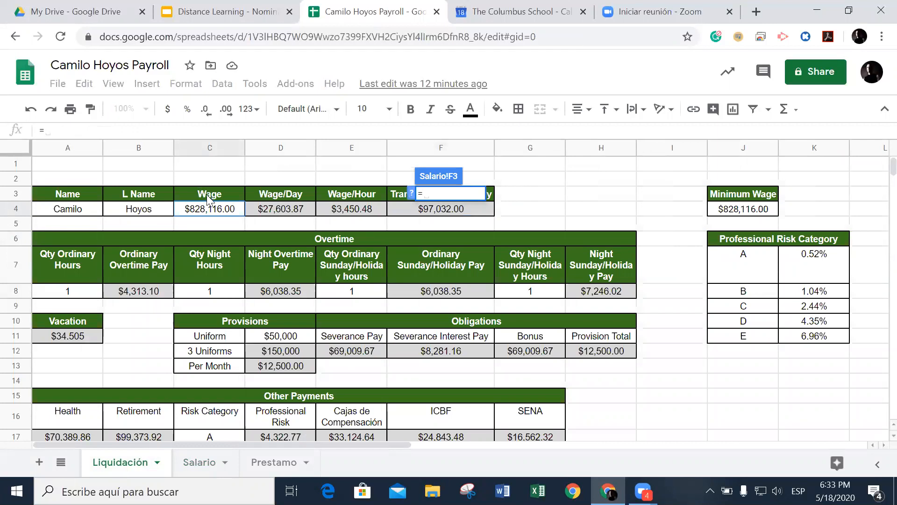
left_click(208, 210)
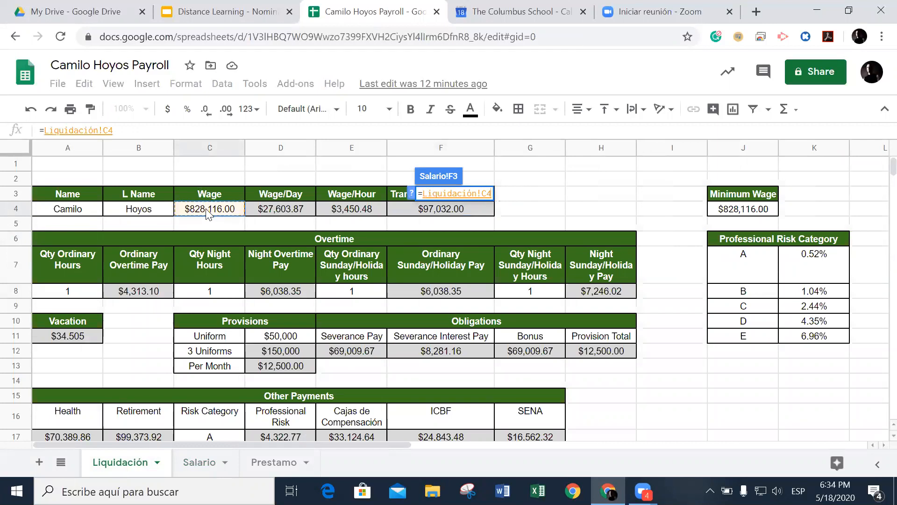
key("Return")
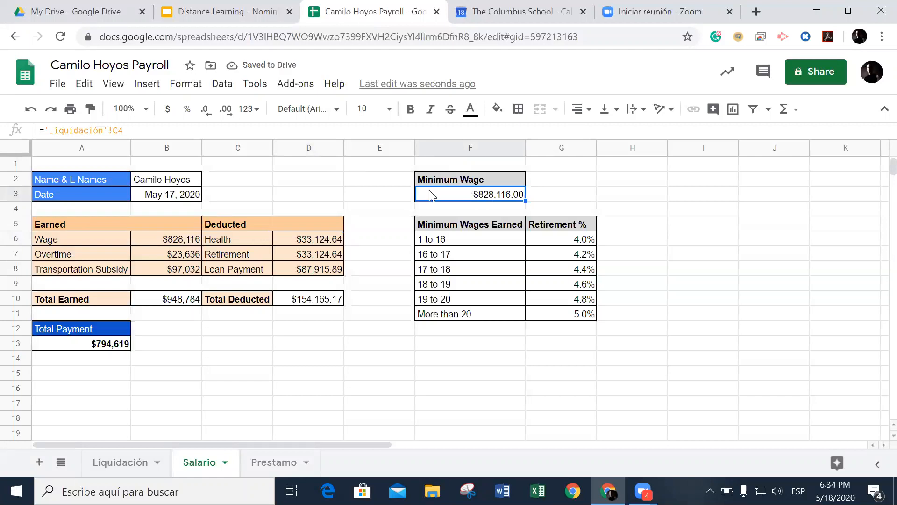
Step: Replace the reference in Salario's Minimum Wage cell F3 with the Minimum Wage in Liquidación J4
left_click_drag(137, 131, 44, 128)
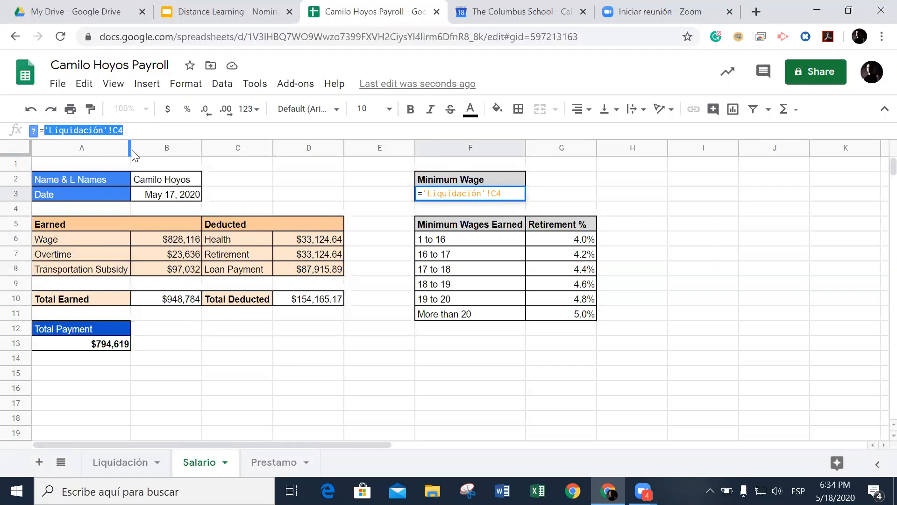
key("BackSpace")
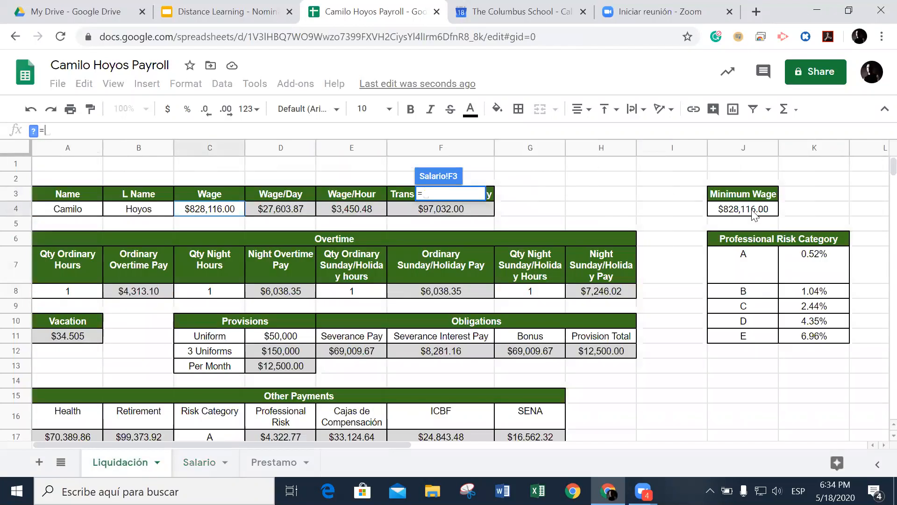
left_click(120, 462)
left_click(739, 211)
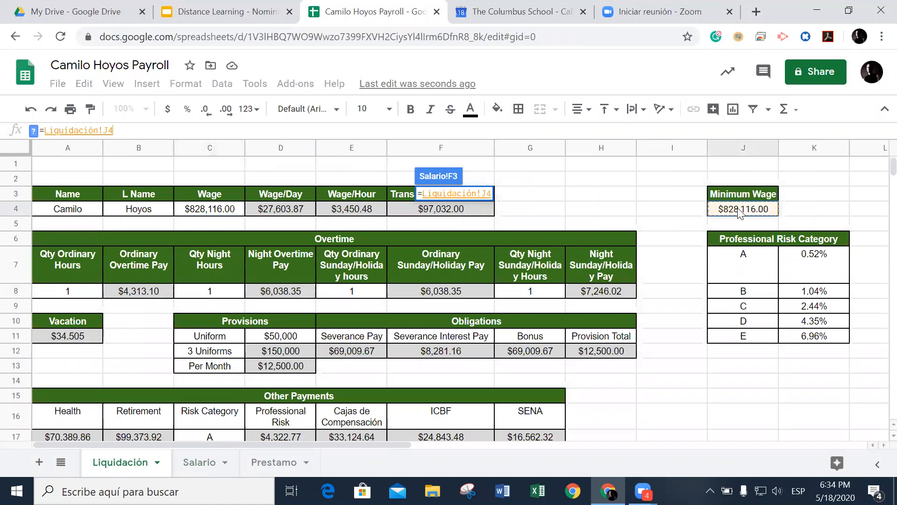
key("Return")
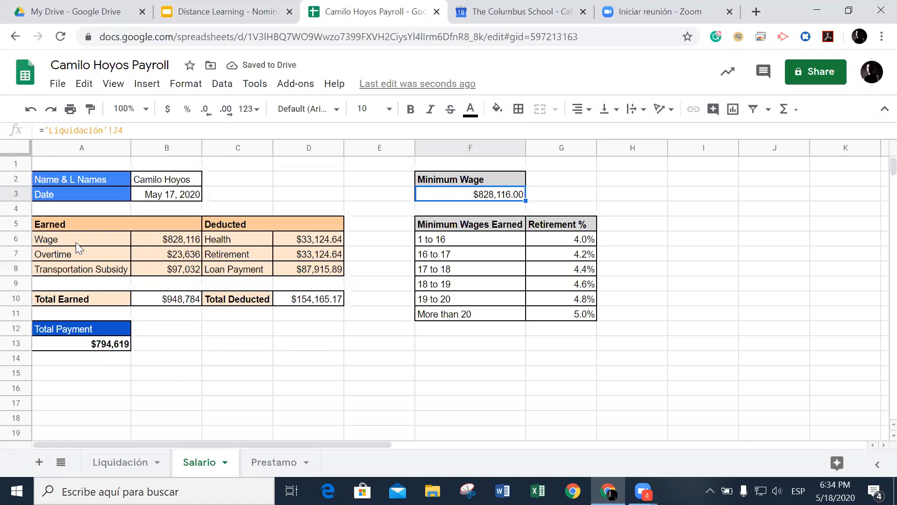
Step: Examine the formulas of Wage in B6, Health in D6 and Retirement in D7 on the Salario sheet
left_click(171, 241)
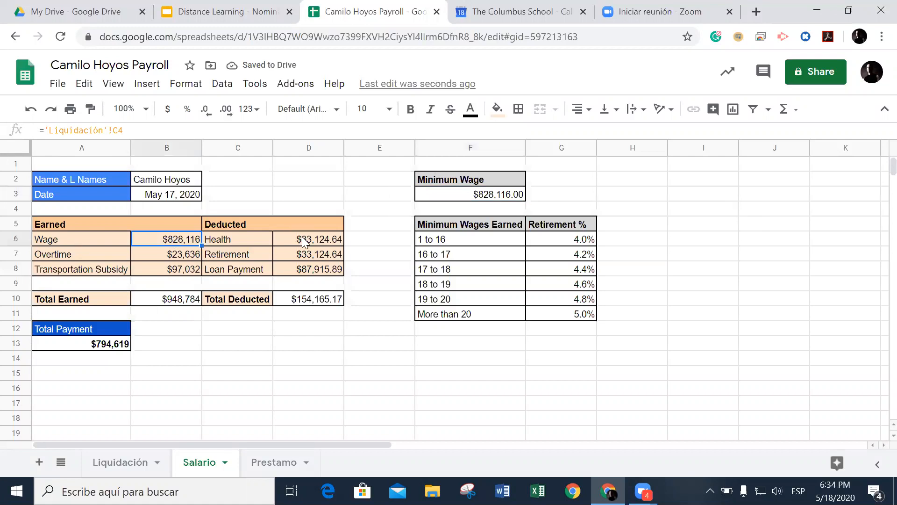
left_click(297, 229)
left_click(302, 238)
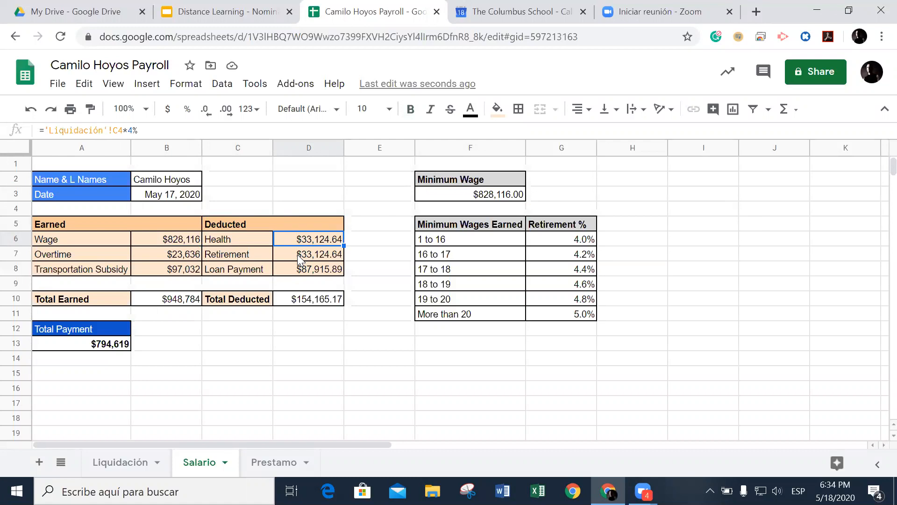
left_click(315, 258)
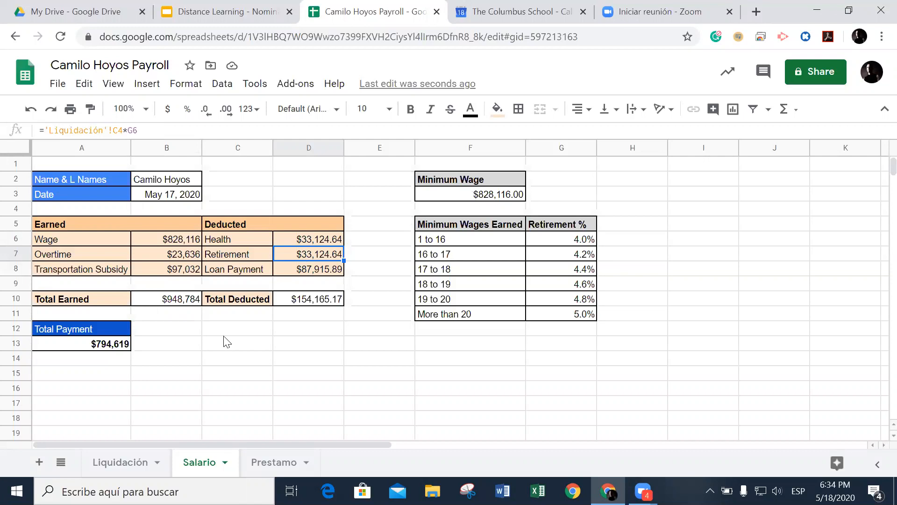
Step: Try to rebuild the Health deduction formula in D6 from the Minimum Wage in F3
left_click(296, 239)
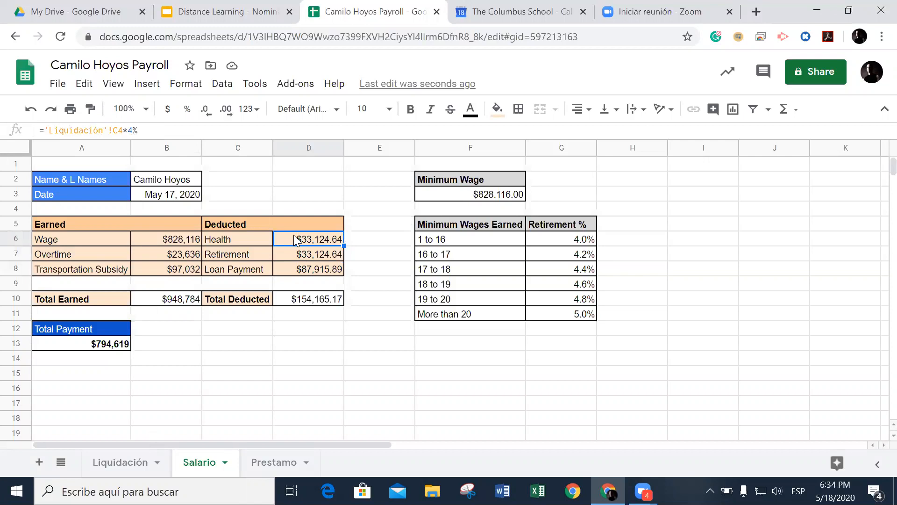
type("=")
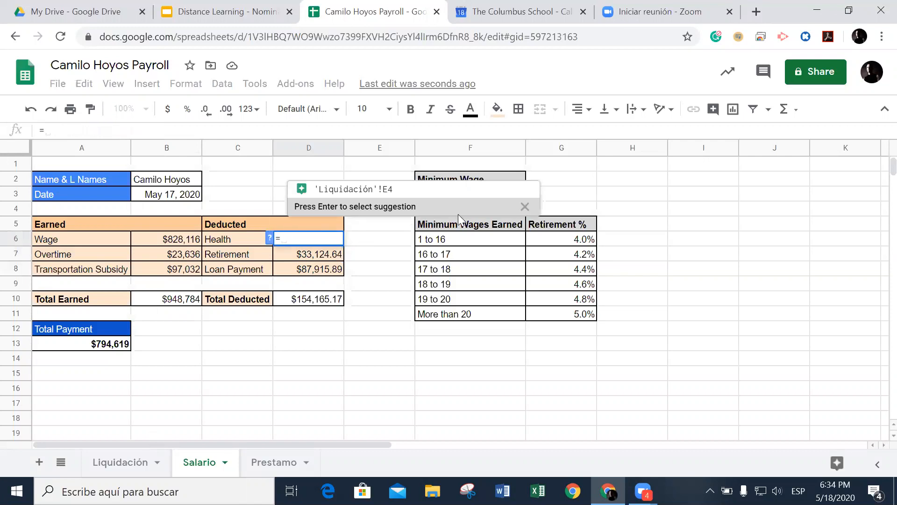
left_click(489, 193)
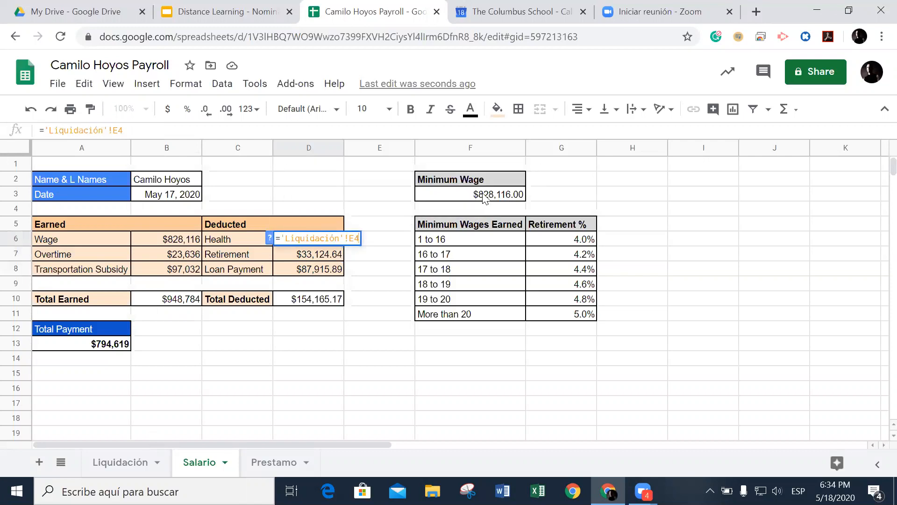
left_click(484, 193)
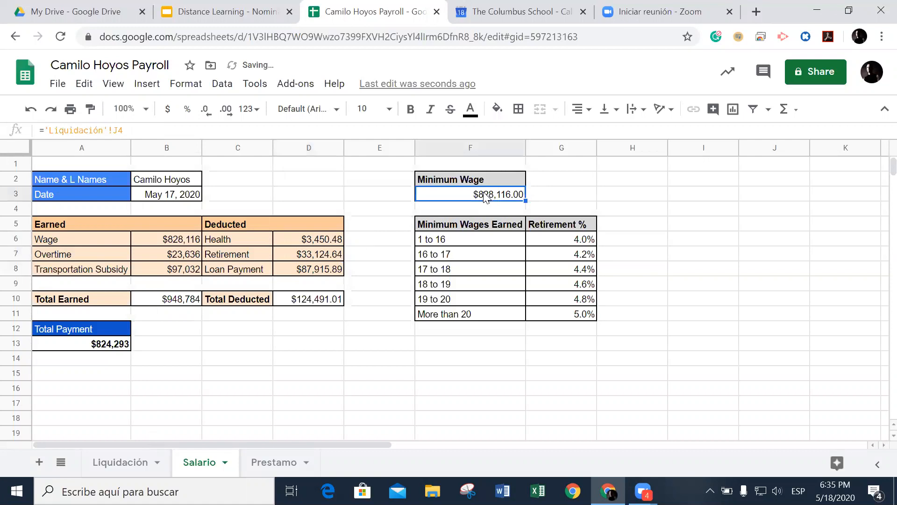
Step: Set the Health deduction in D6 to the formula =F3*4%, dismissing the suggested Liquidación reference
left_click(310, 244)
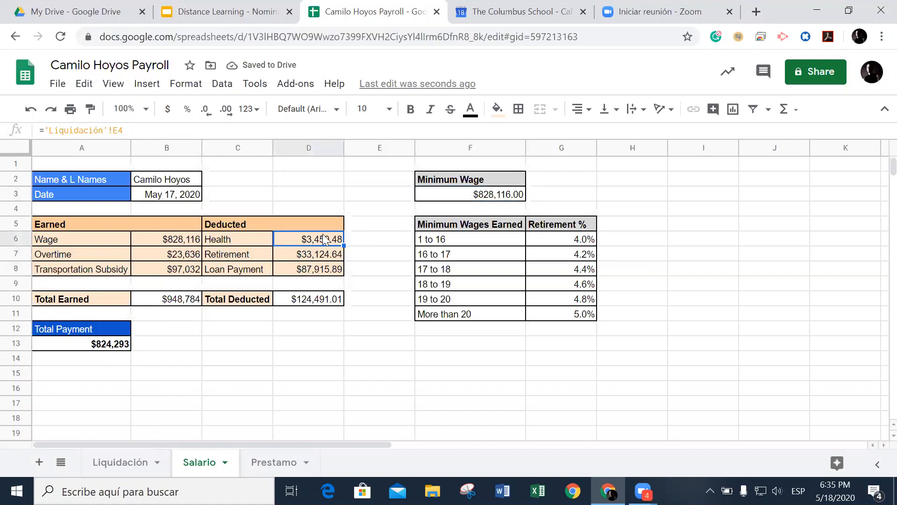
type("=")
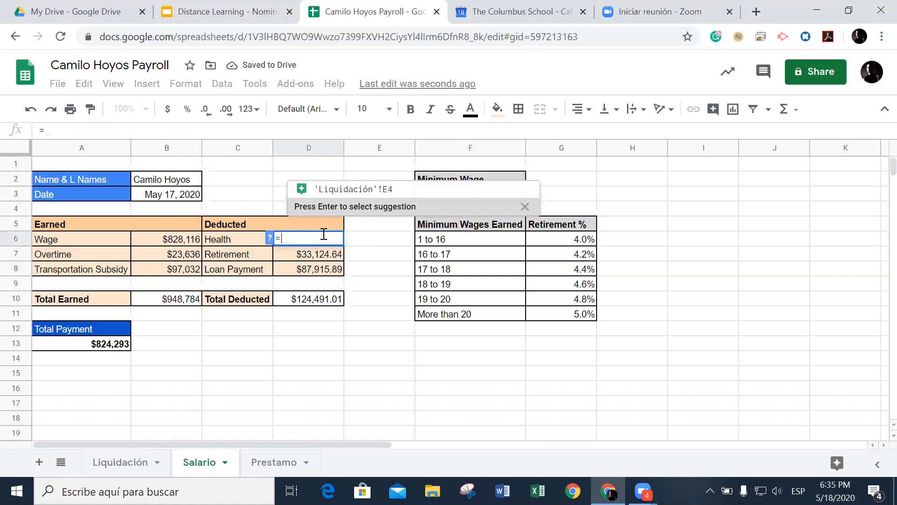
left_click(526, 207)
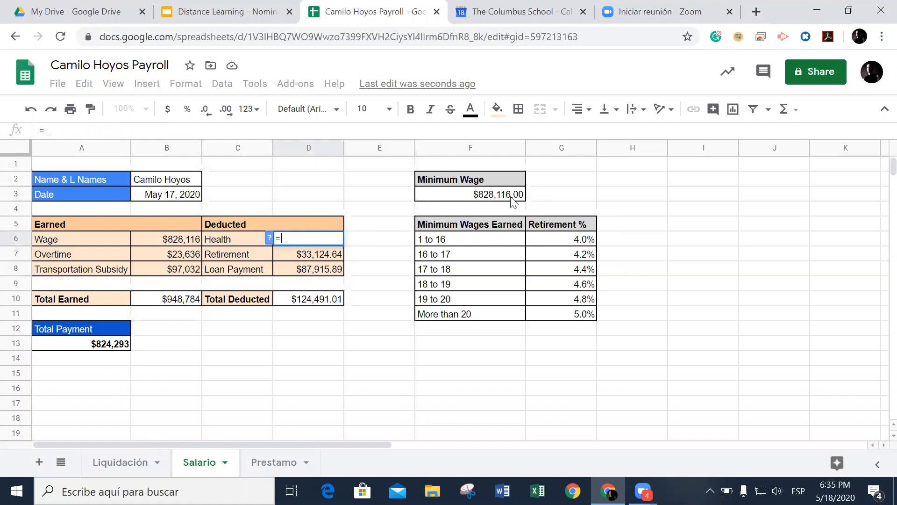
left_click(499, 195)
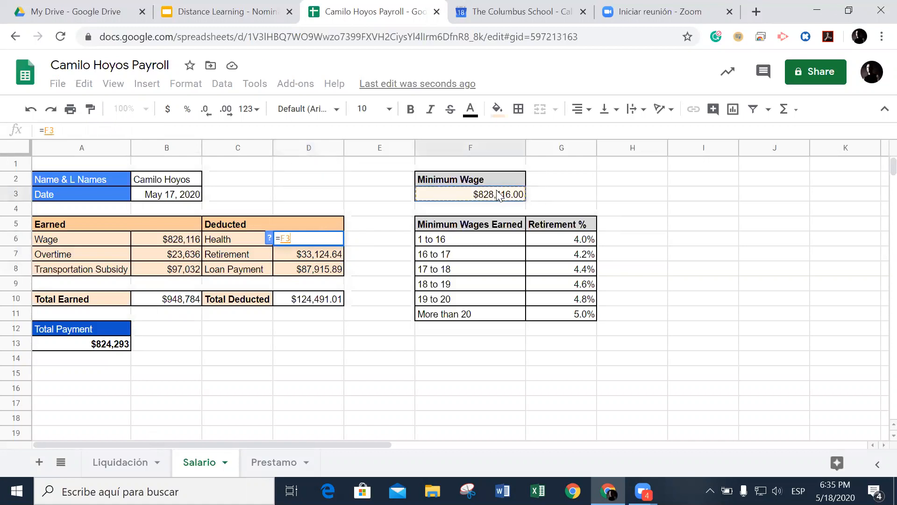
type("*")
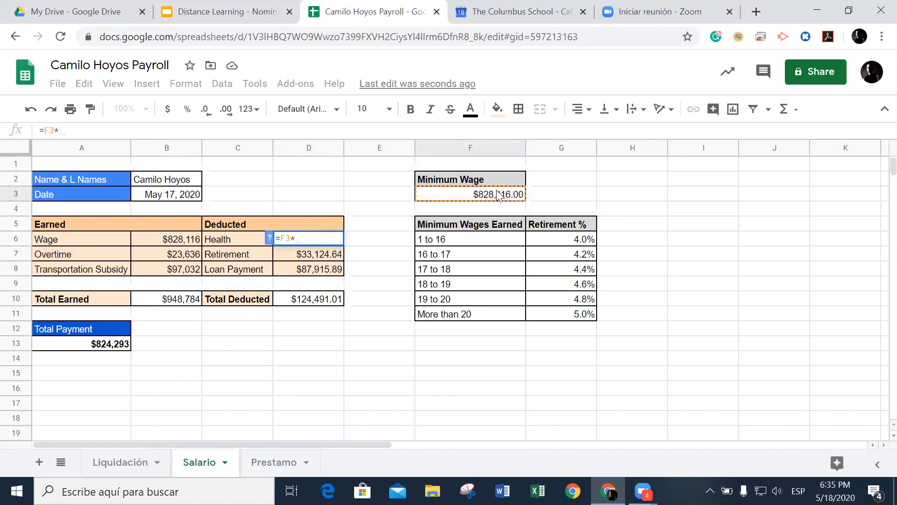
type("4%")
key("Return")
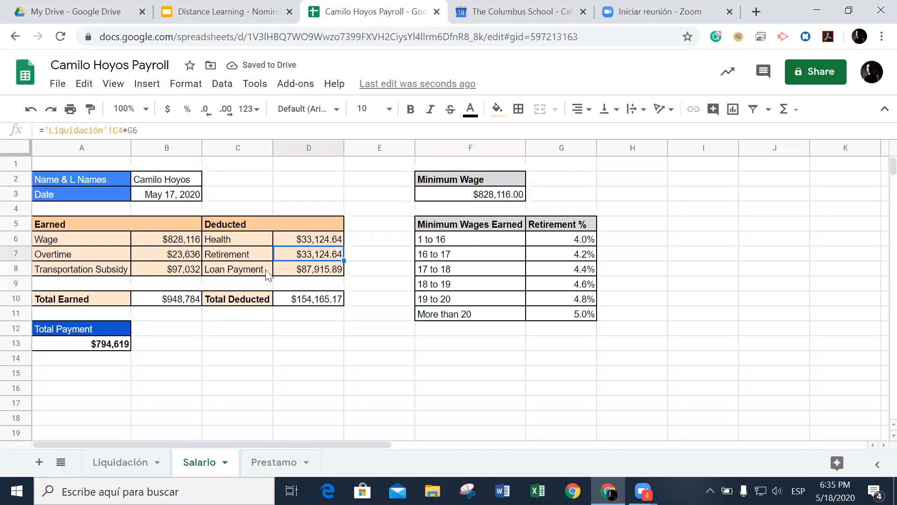
Step: Review the Retirement deduction label and the Minimum Wages Earned and Retirement % table in F5:G11 on the Salario sheet
left_click(244, 260)
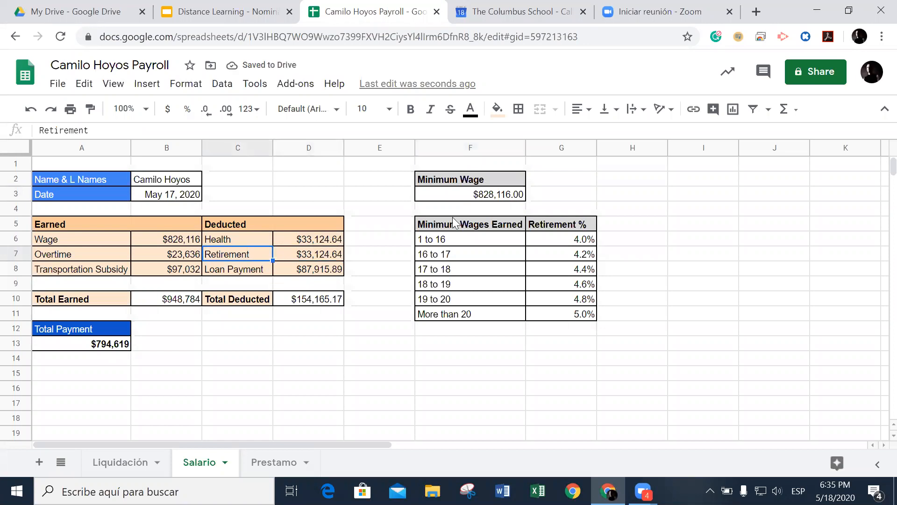
left_click_drag(425, 229, 455, 253)
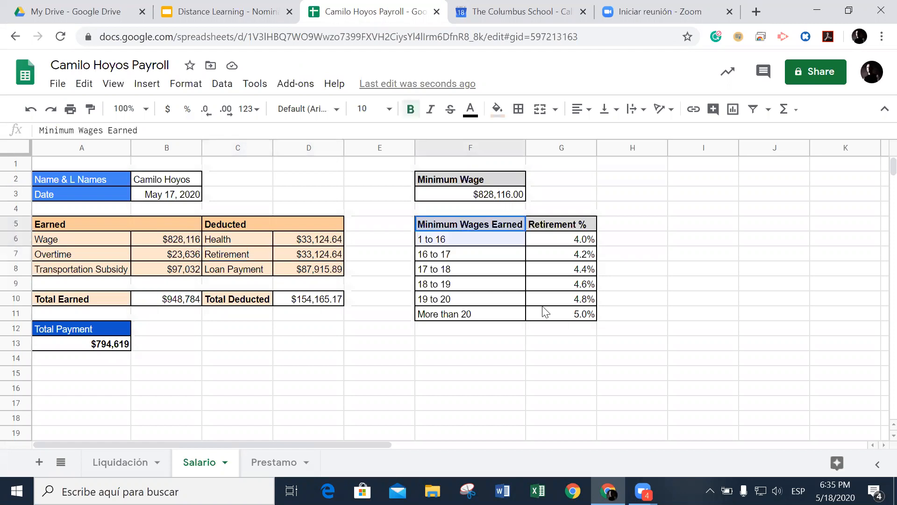
left_click_drag(544, 312, 576, 323)
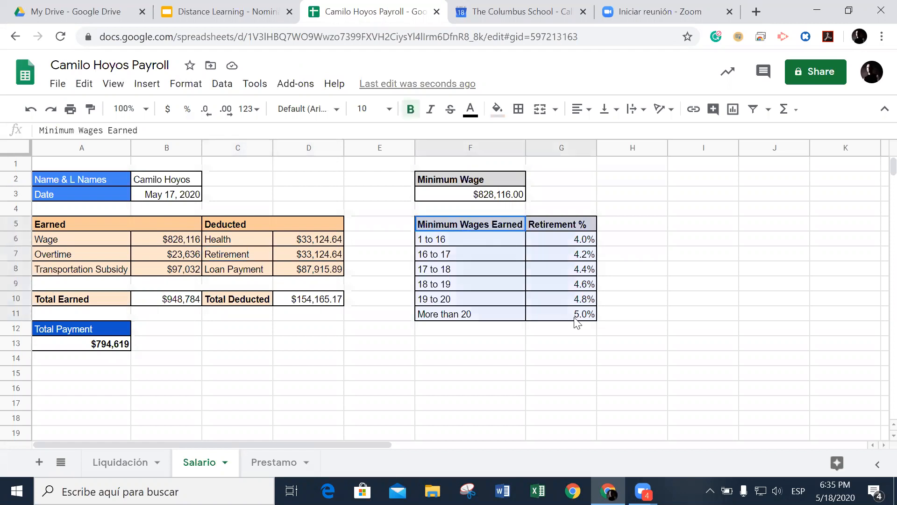
left_click(408, 240)
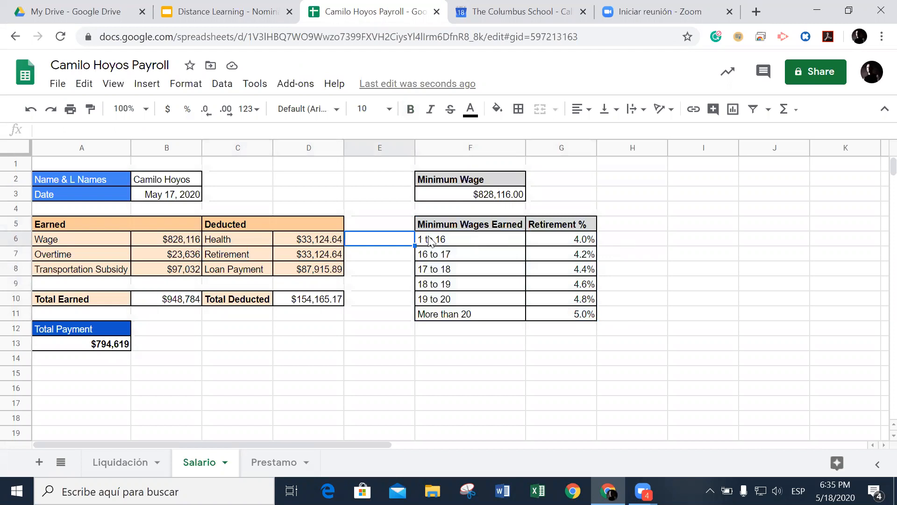
Step: Go through each minimum-wage bracket in F6:F11 together with its retirement percentage in G6:G11
left_click(457, 243)
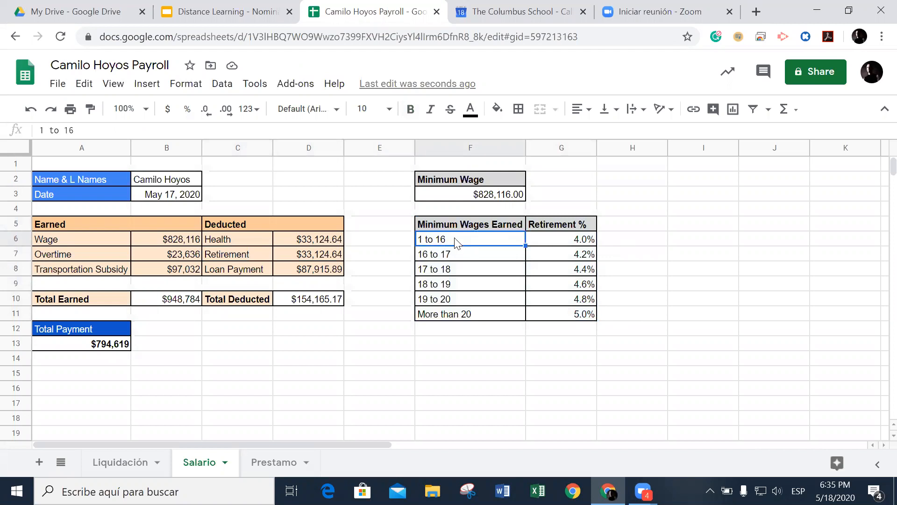
left_click(553, 241)
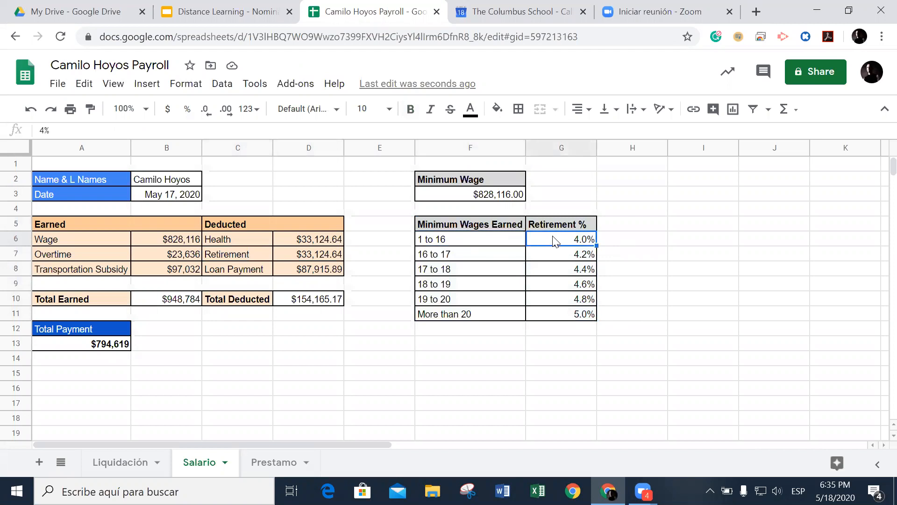
left_click(454, 260)
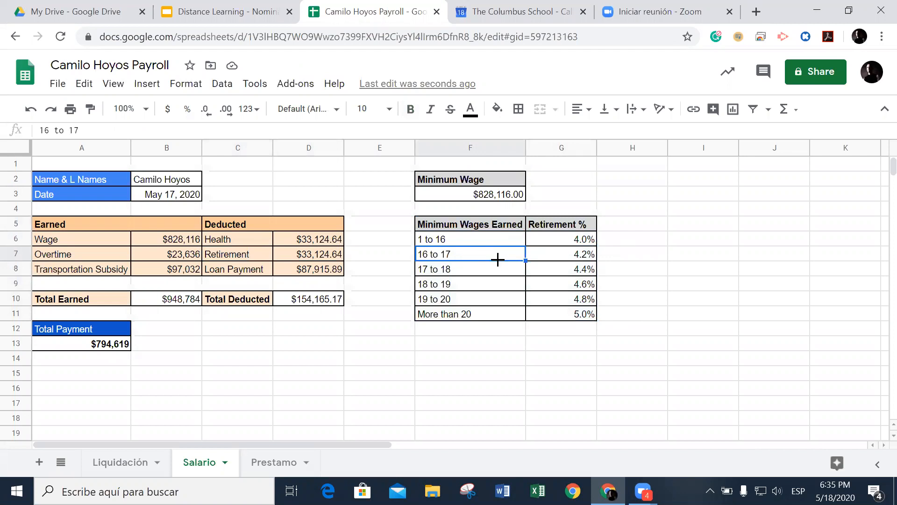
left_click(570, 257)
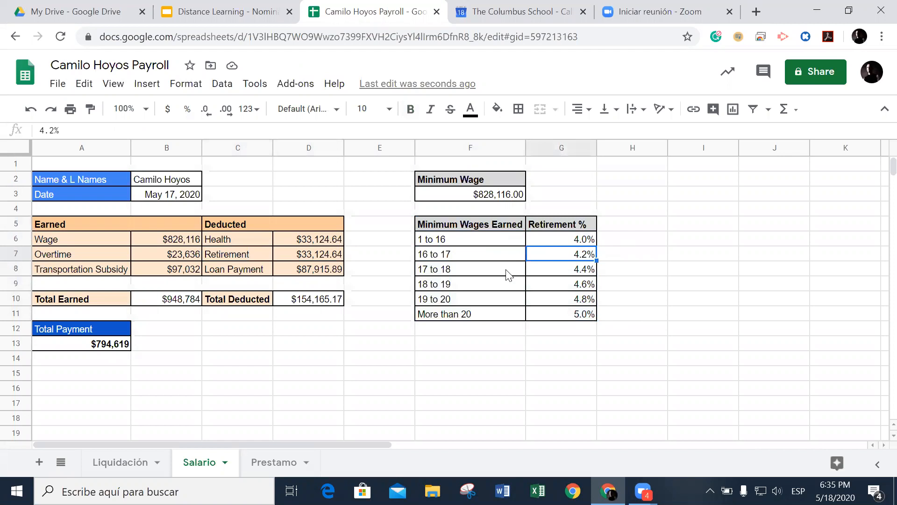
left_click(479, 273)
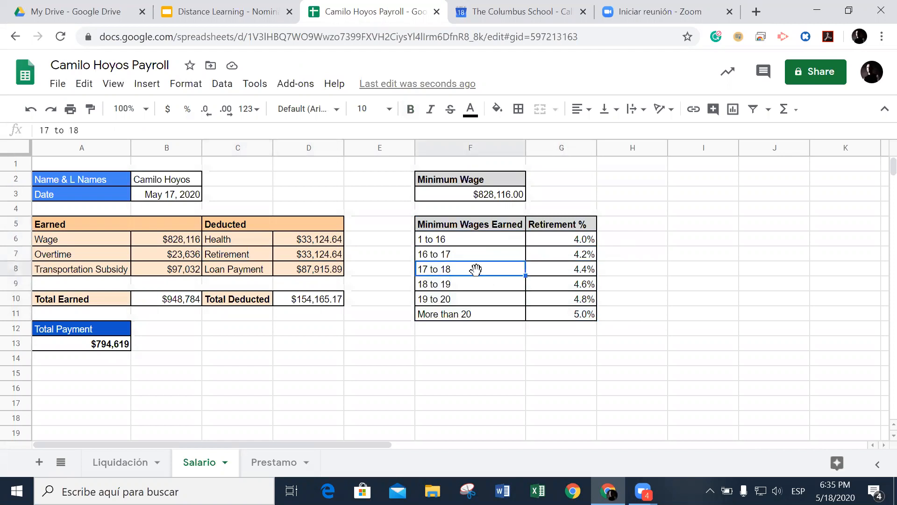
left_click(578, 274)
left_click(504, 289)
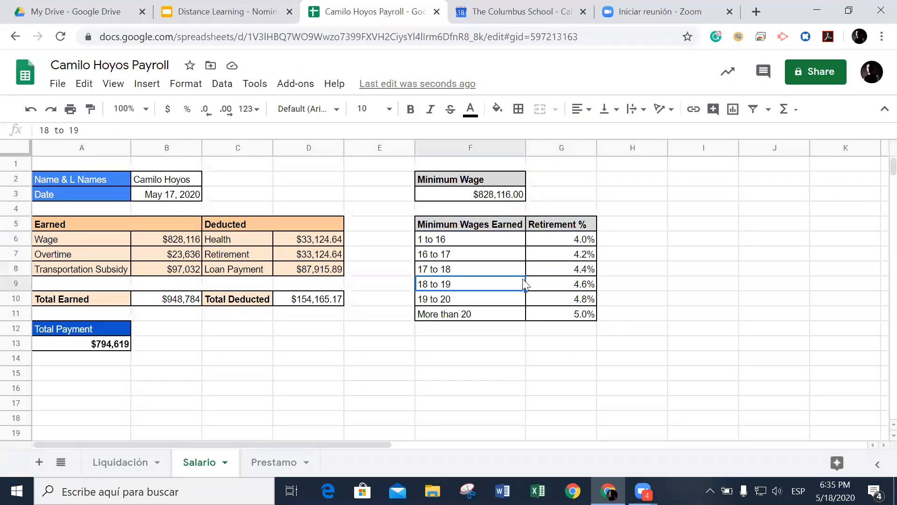
left_click(560, 288)
left_click(500, 303)
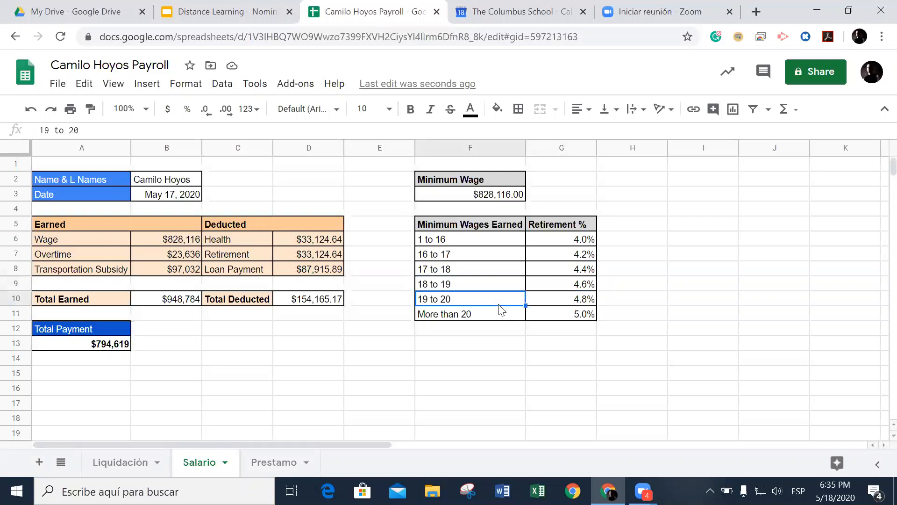
left_click(560, 303)
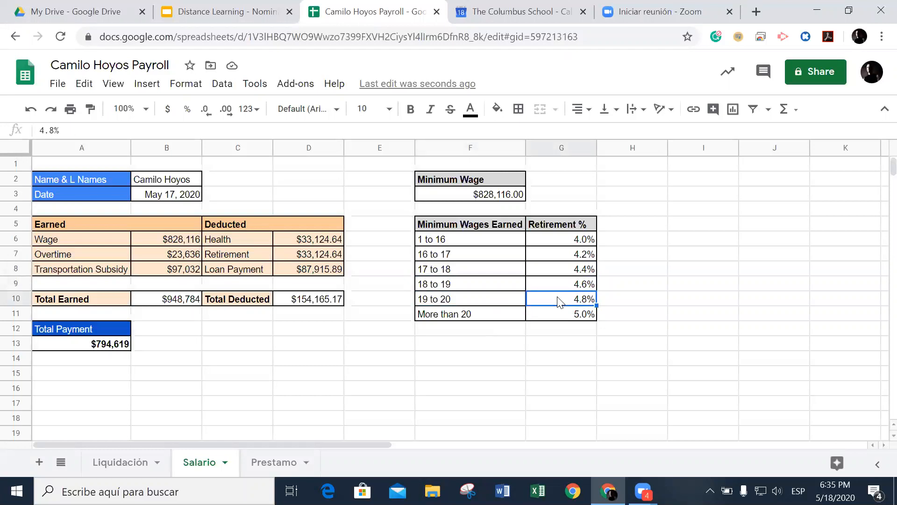
left_click(485, 317)
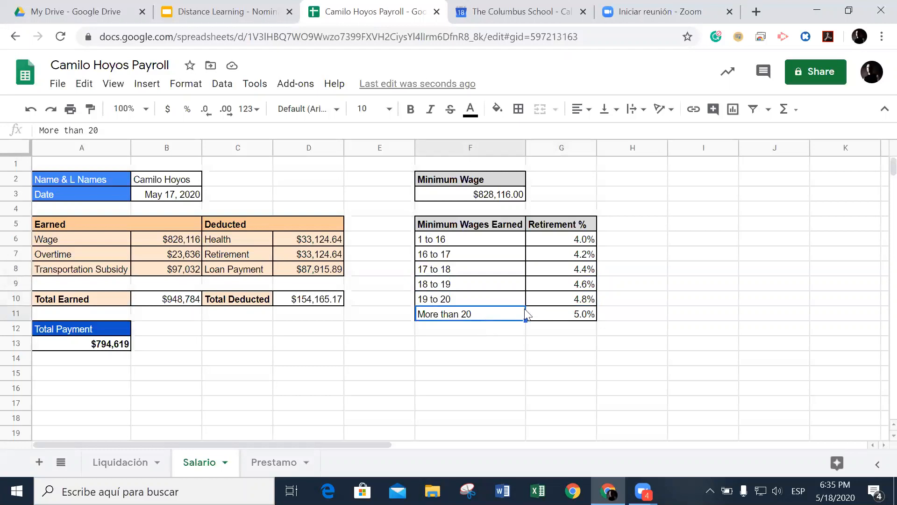
left_click(545, 321)
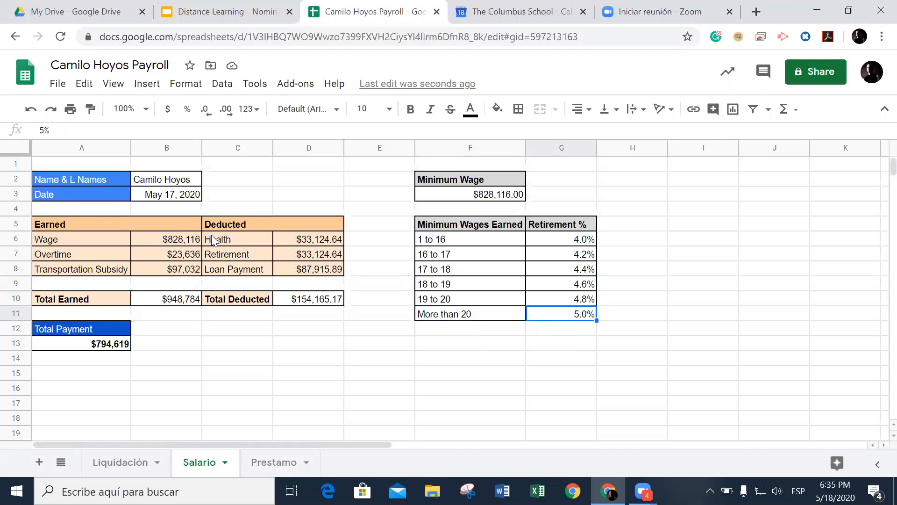
Step: Check the Wage and Health formulas, and set the Retirement deduction in D7 to the formula =F3*G6
left_click(186, 242)
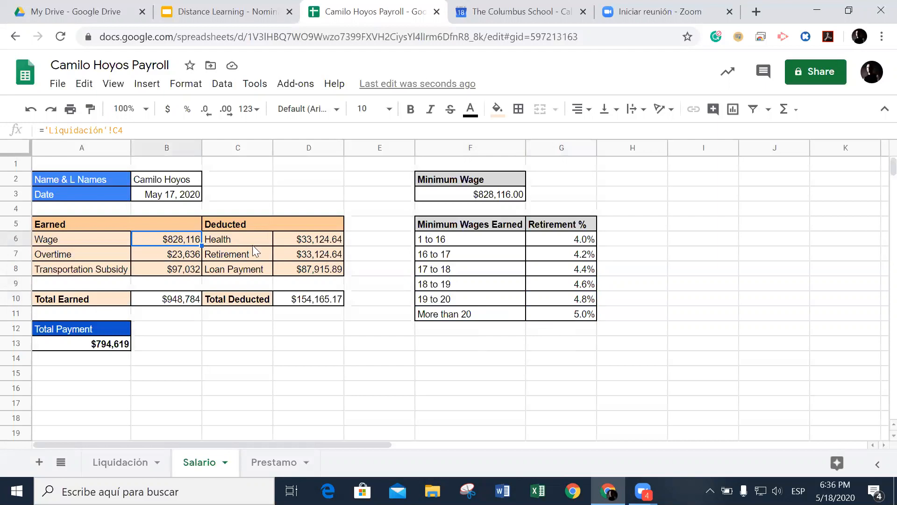
left_click(292, 240)
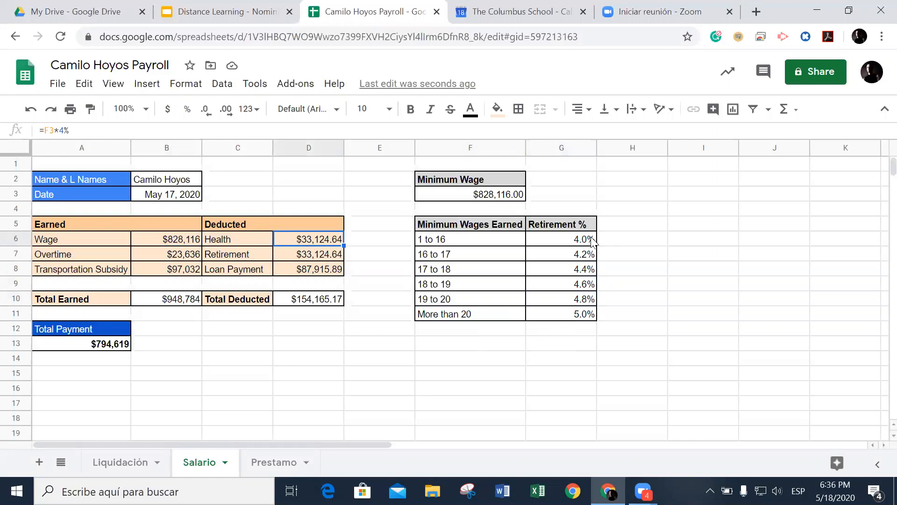
left_click(302, 258)
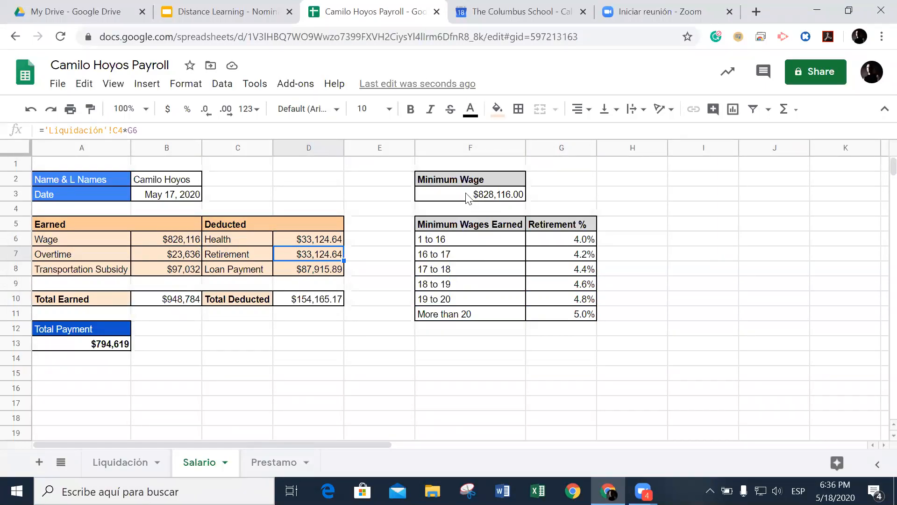
type("=")
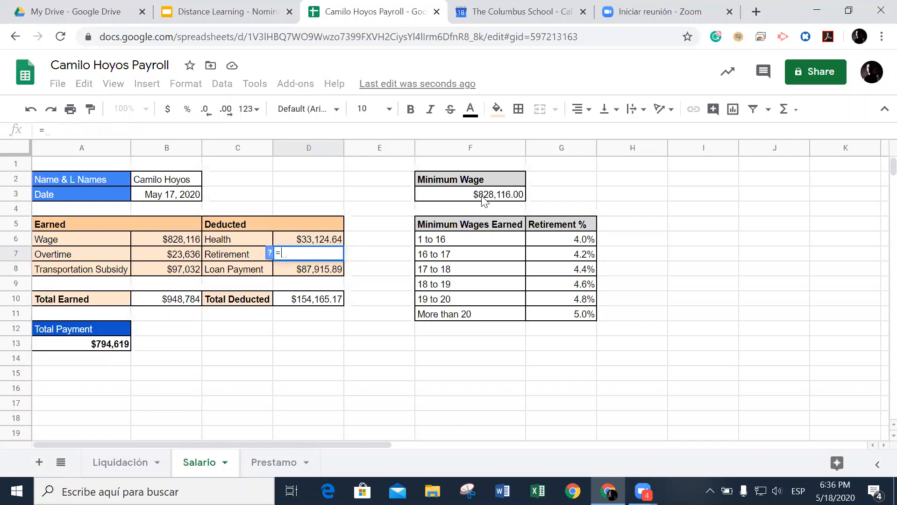
left_click(483, 200)
type("*")
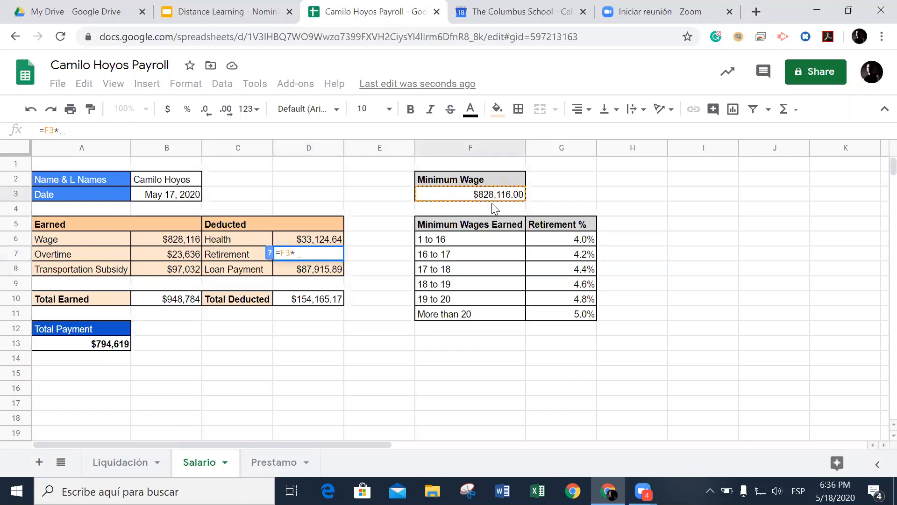
left_click(564, 244)
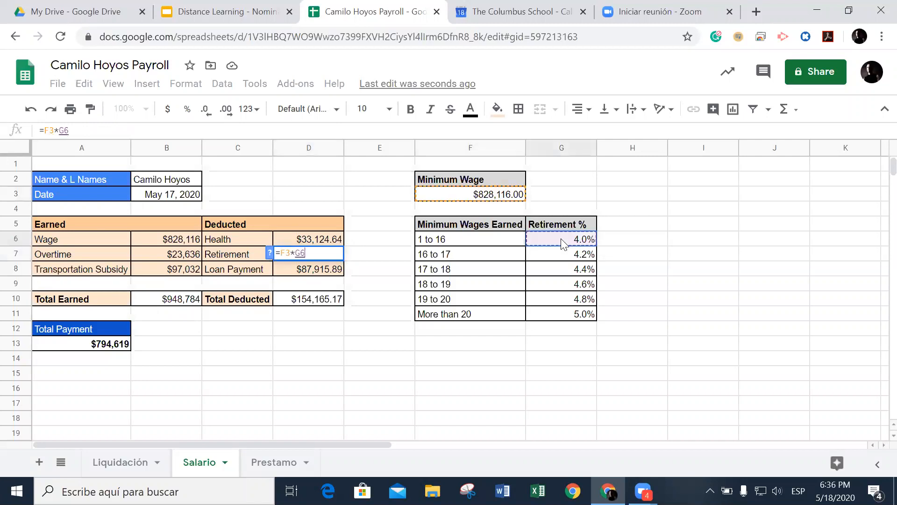
key("Return")
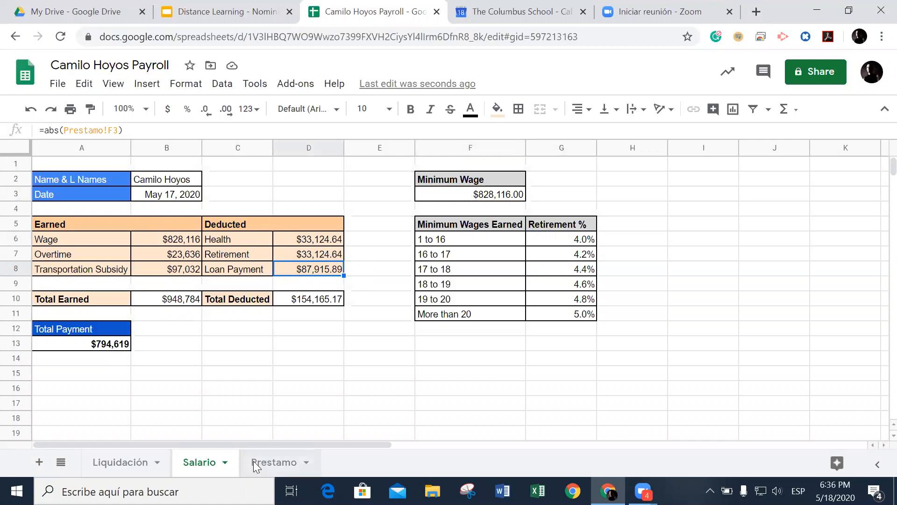
Step: Look at the Prestamo sheet and return to Salario to review the Loan Payment row in C8:D8
left_click(275, 463)
left_click(200, 463)
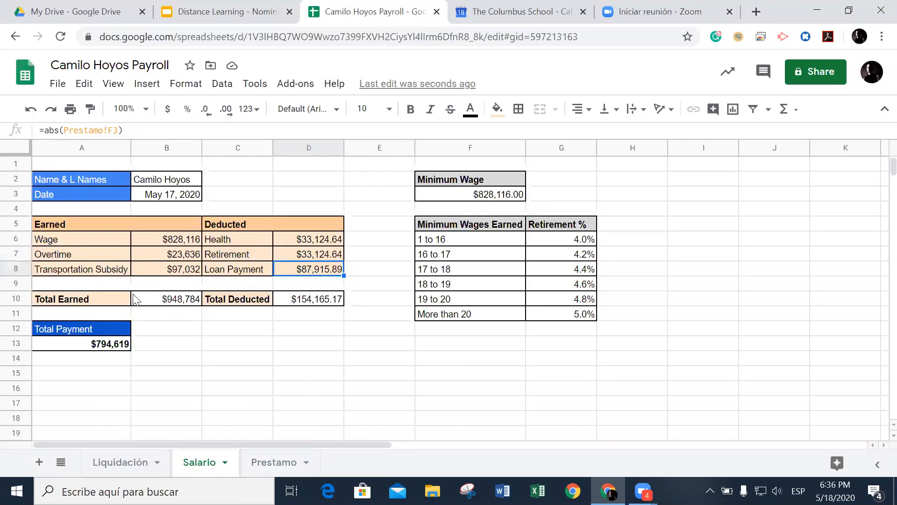
left_click(233, 271)
left_click_drag(279, 269, 299, 270)
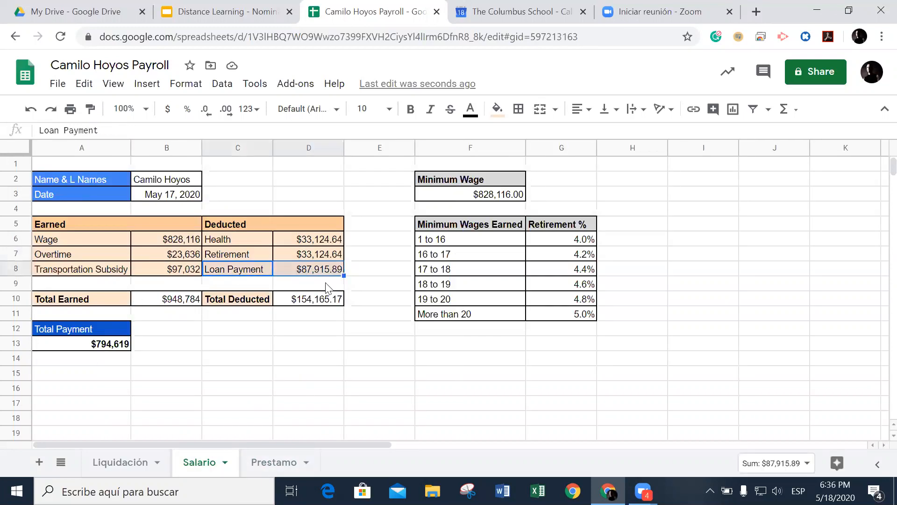
left_click(367, 270)
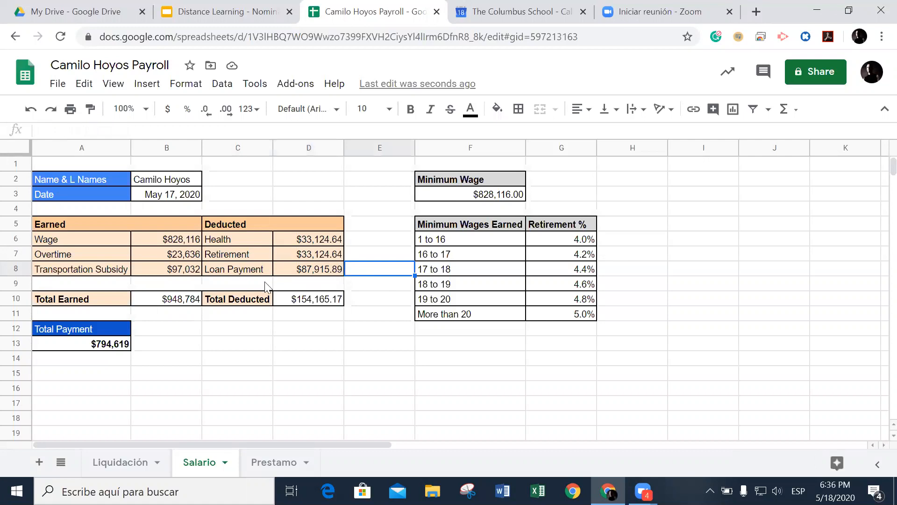
Step: Examine the formulas of Total Earned in B10 and Total Deducted in D10, leaving both unedited
left_click(77, 305)
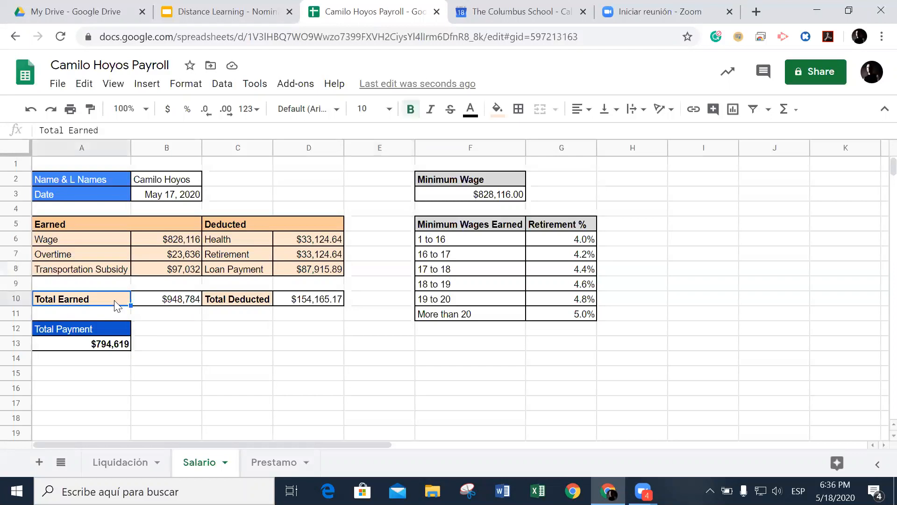
left_click(167, 299)
double_click(167, 299)
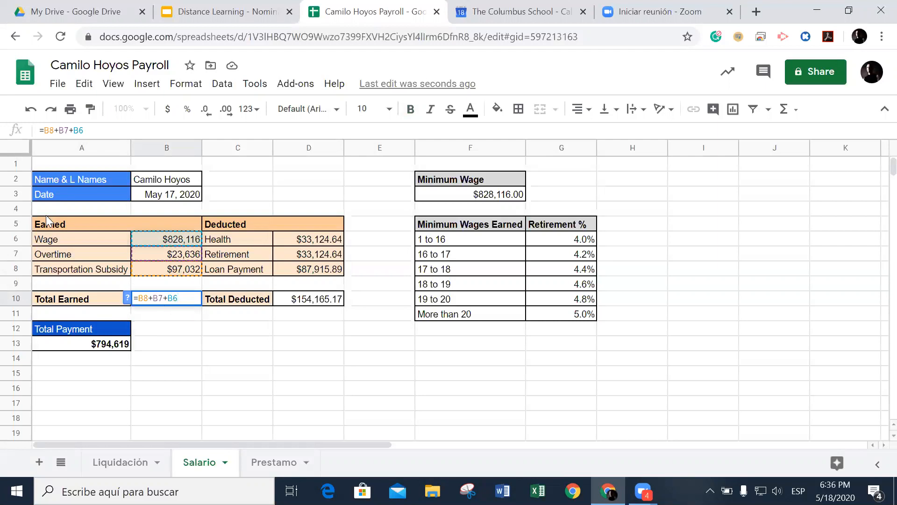
left_click(210, 327)
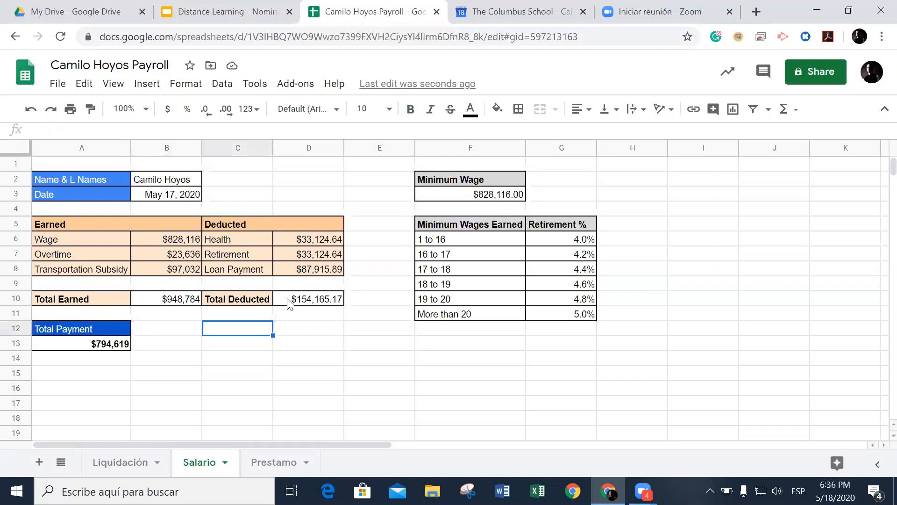
left_click(242, 302)
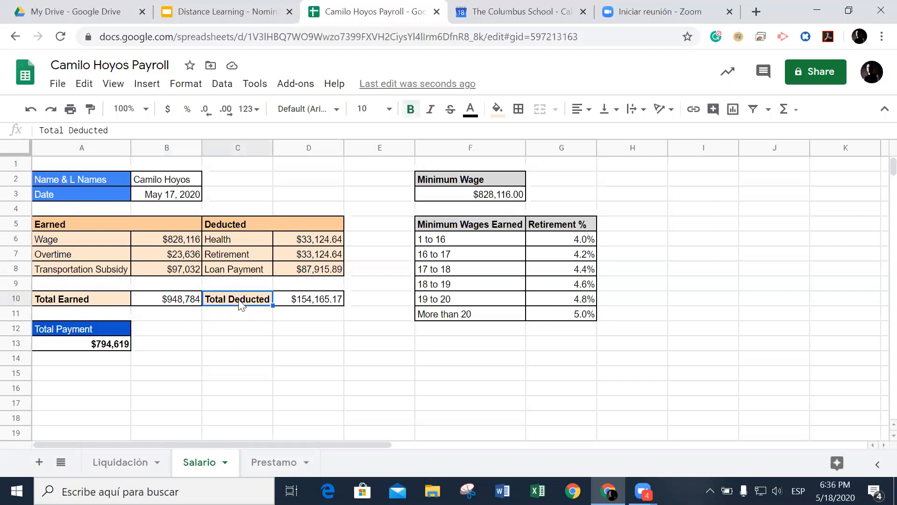
left_click(300, 301)
double_click(300, 302)
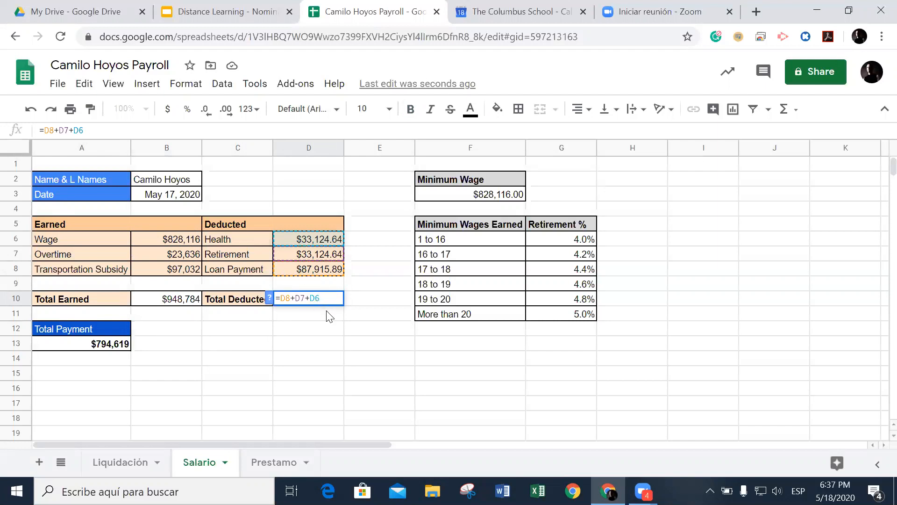
key("Return")
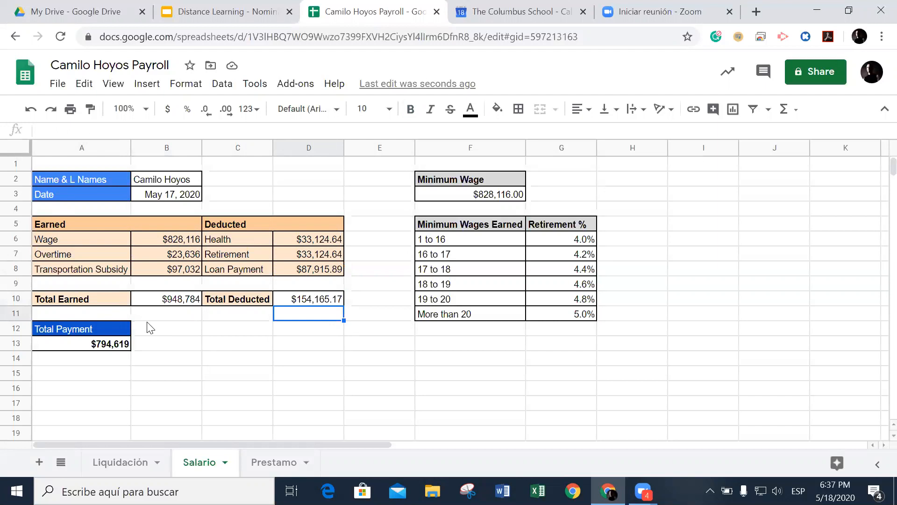
Step: Examine the Total Payment formula in A13 and the cells it references, leaving it unedited
left_click(84, 345)
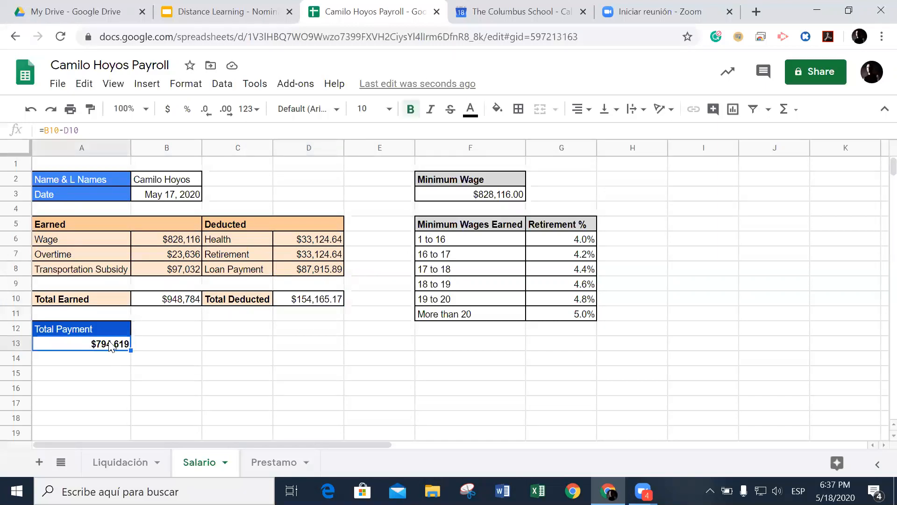
double_click(110, 343)
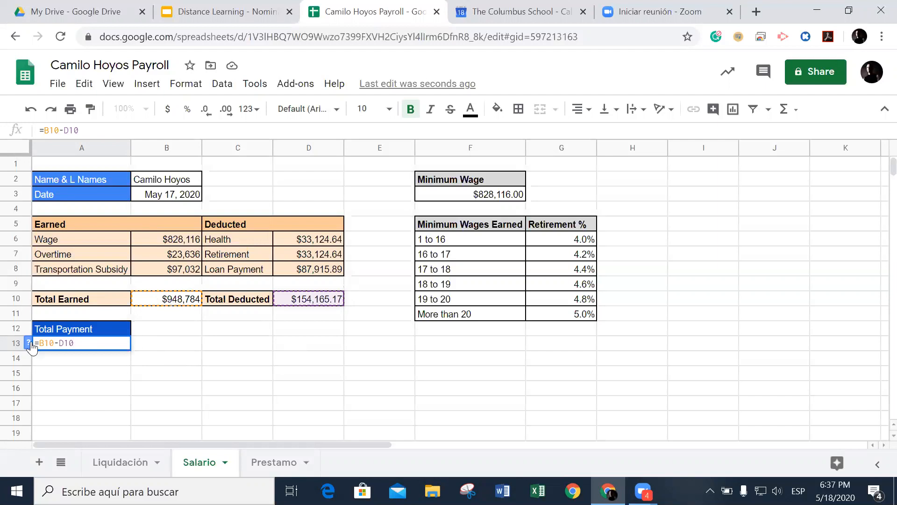
left_click(151, 347)
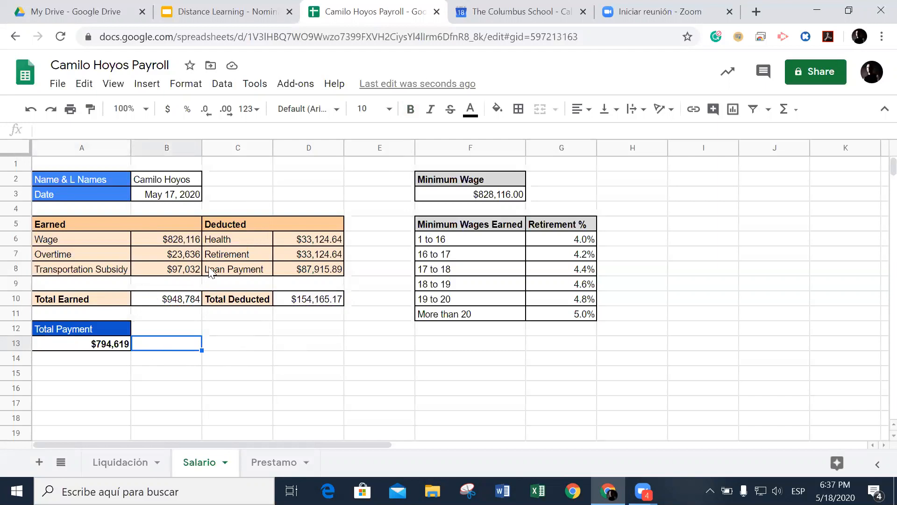
Step: Check the loan table on the Prestamo sheet against the Loan Payment formula in Salario's D8
left_click(275, 462)
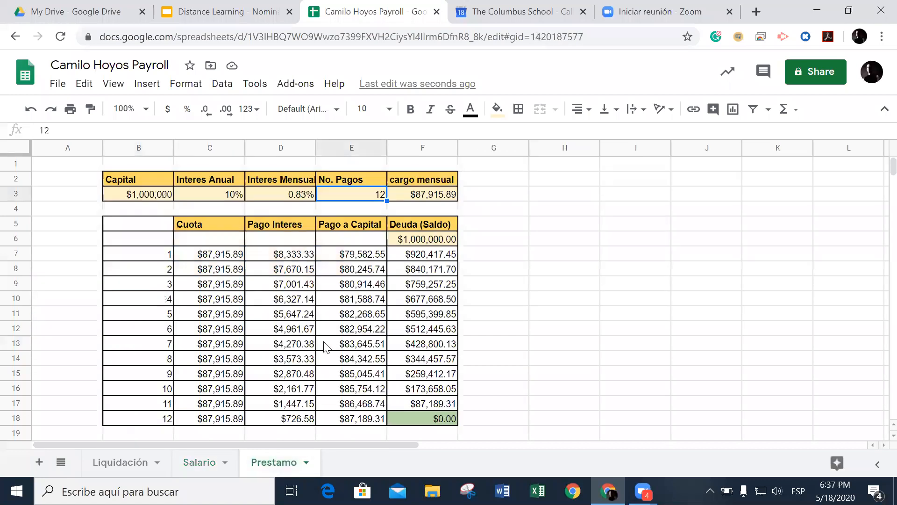
left_click(202, 463)
left_click(321, 271)
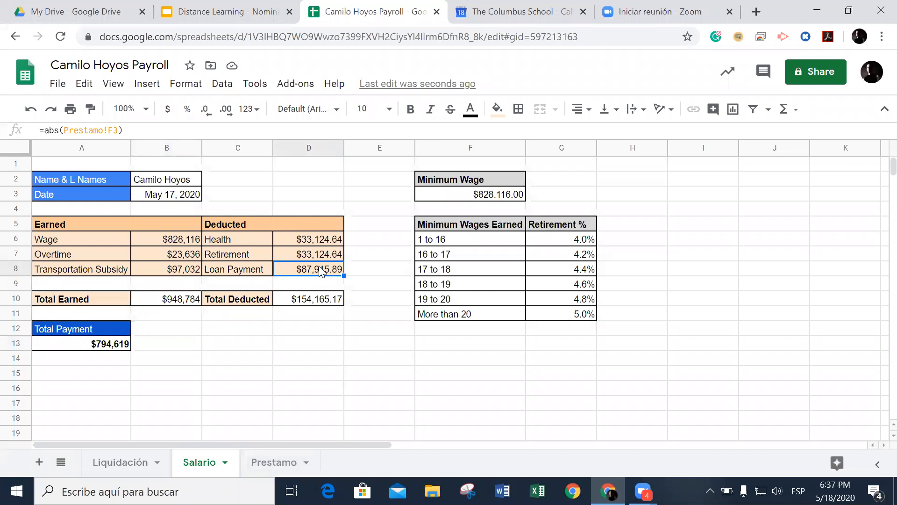
Step: Switch to the Prestamo sheet and examine the monthly charge formula in F3 and the Capital cells in B2:B3
left_click(274, 462)
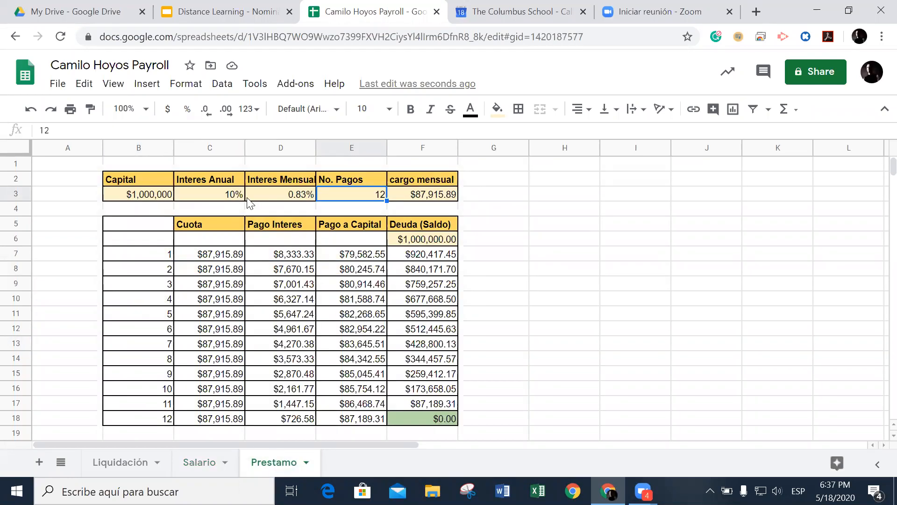
left_click(422, 196)
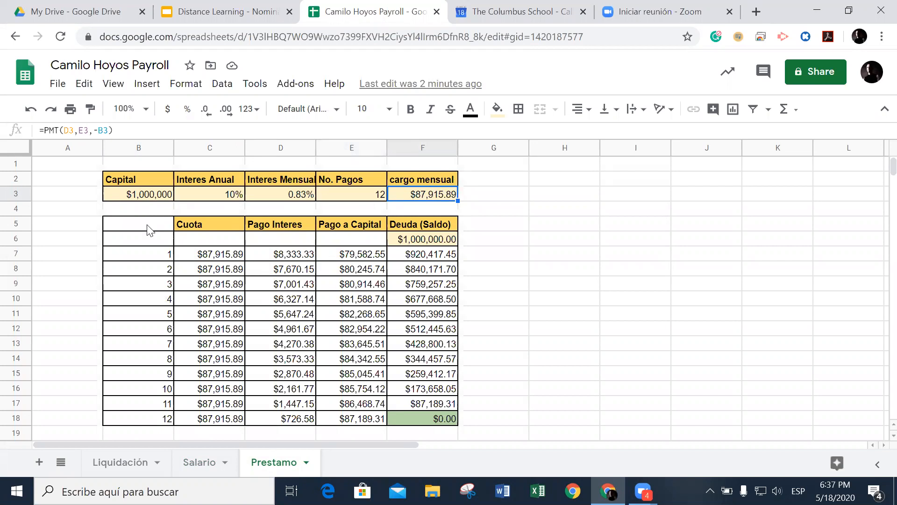
left_click(90, 199)
left_click(137, 197)
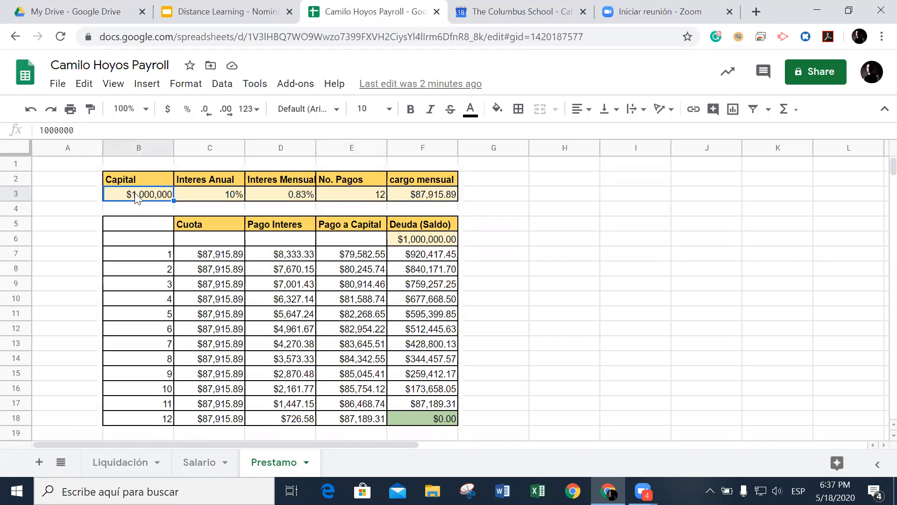
left_click(148, 183)
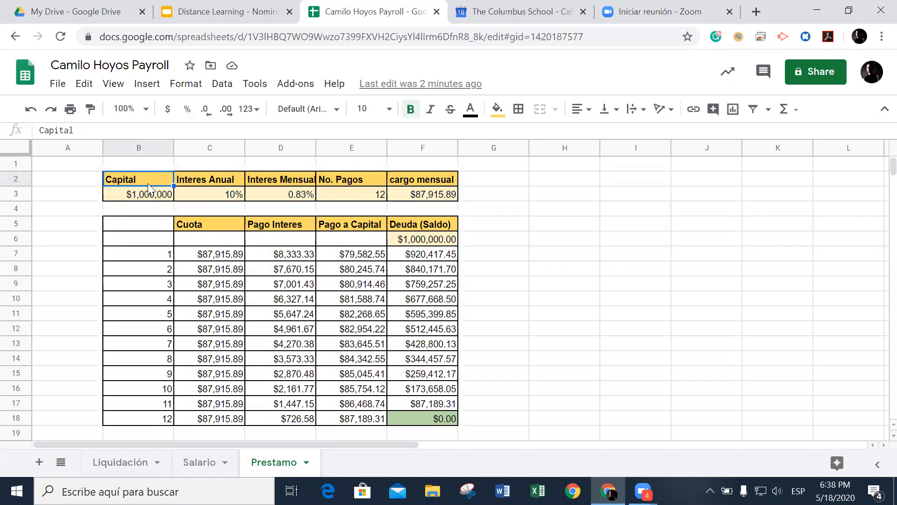
Step: Re-enter the Capital amount in B3 as 1000000
key("Down")
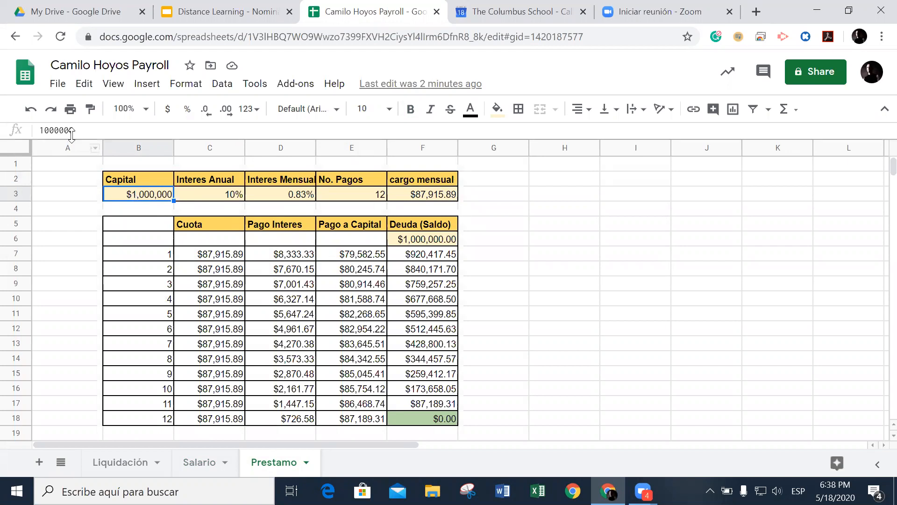
double_click(47, 130)
type("1")
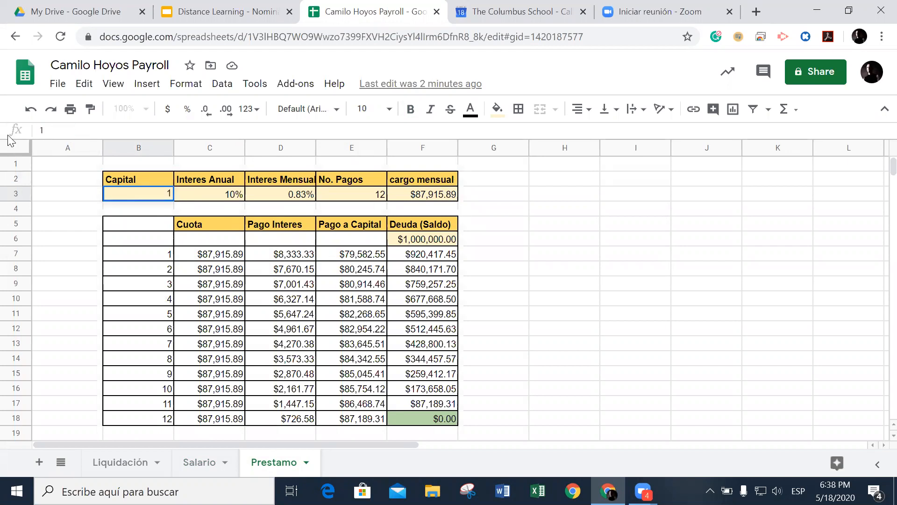
type("000000")
key("Return")
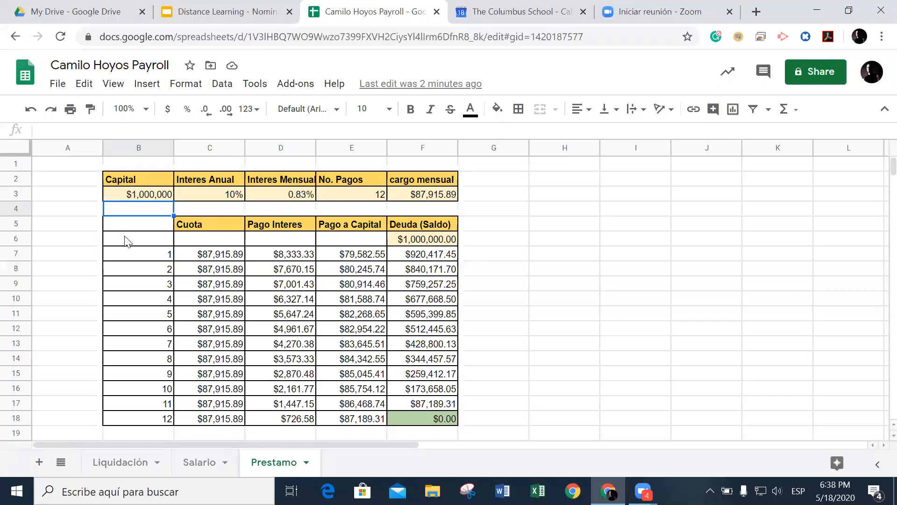
Step: Clear the Capital amount in B3, and undo the deletion
left_click(126, 199)
key("Delete")
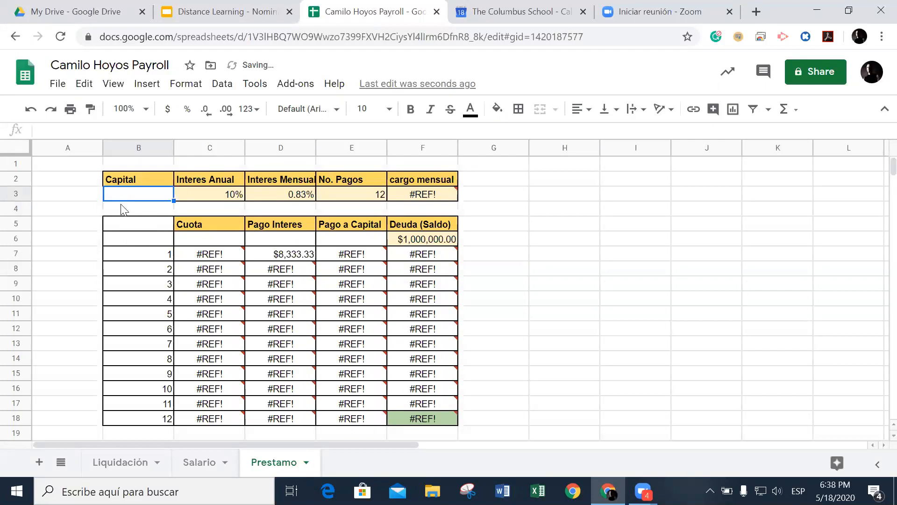
key("ctrl+z")
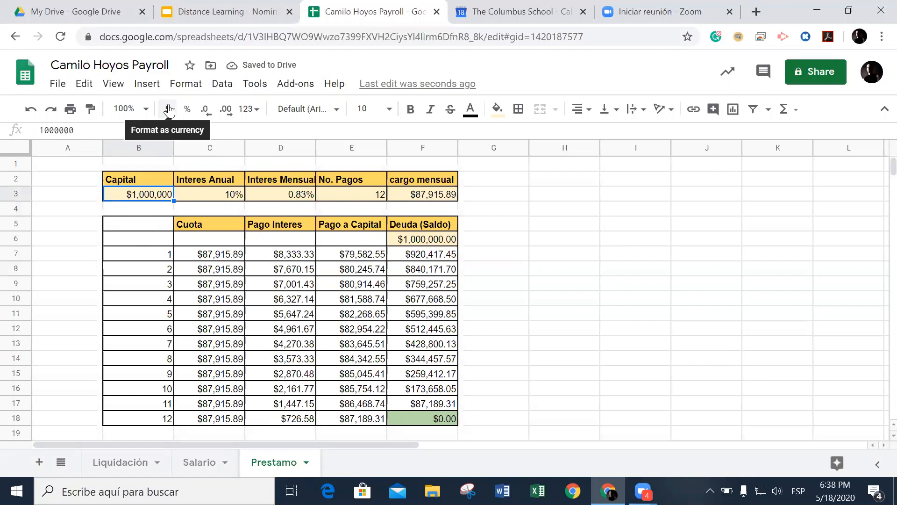
Step: Examine the Interes Anual rate in C3, the Interes Mensual formula in D3 and the Capital in B3
left_click(193, 200)
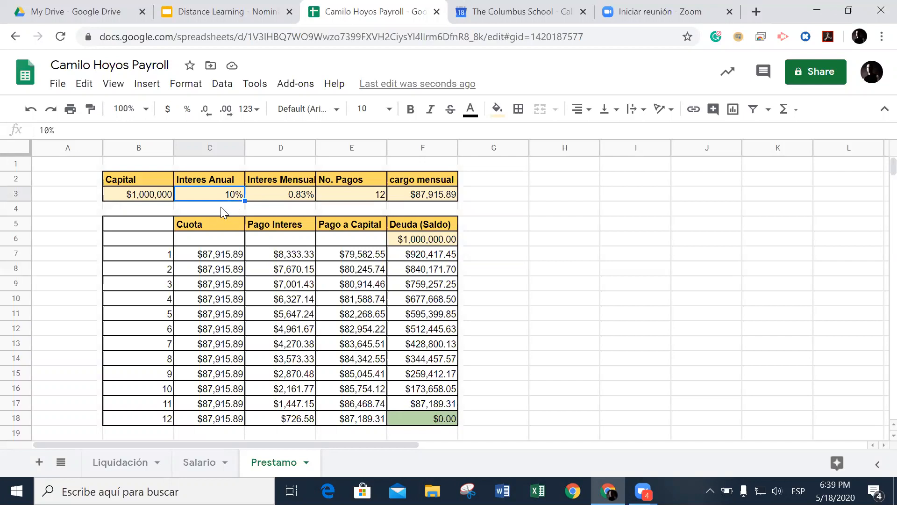
left_click(261, 200)
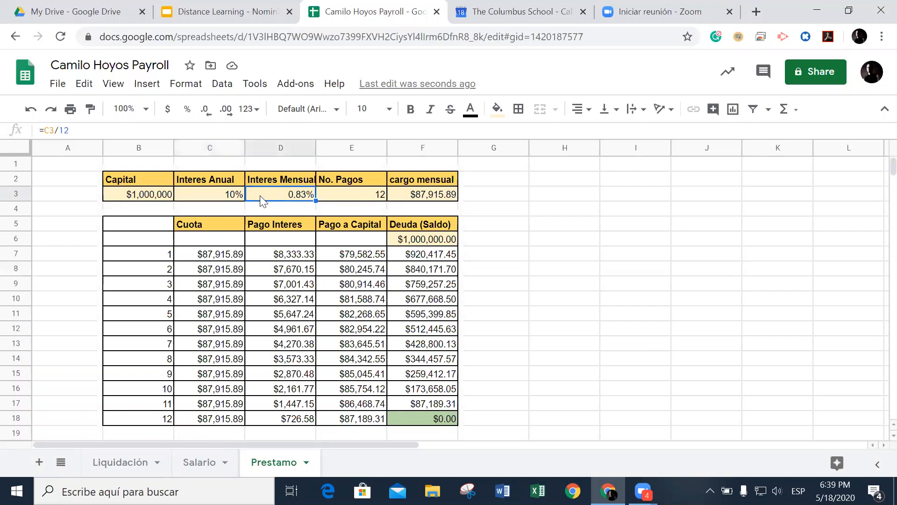
left_click(223, 194)
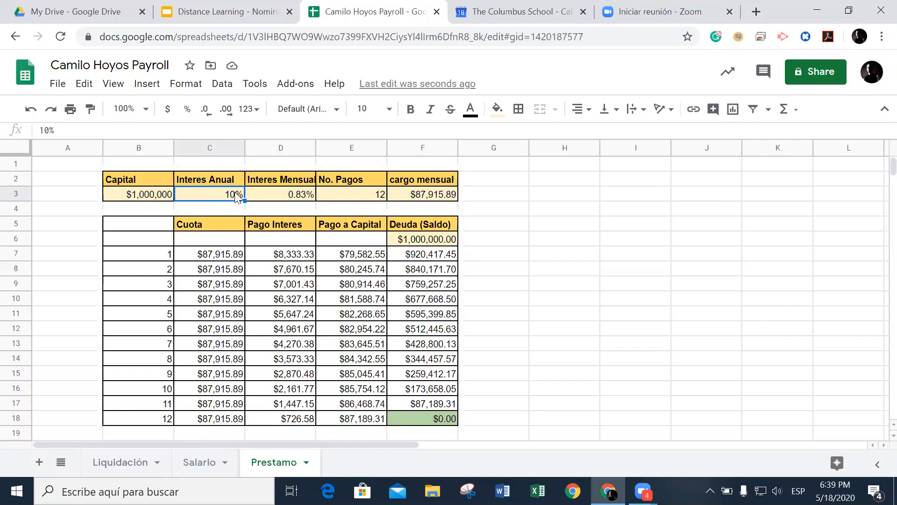
left_click(153, 196)
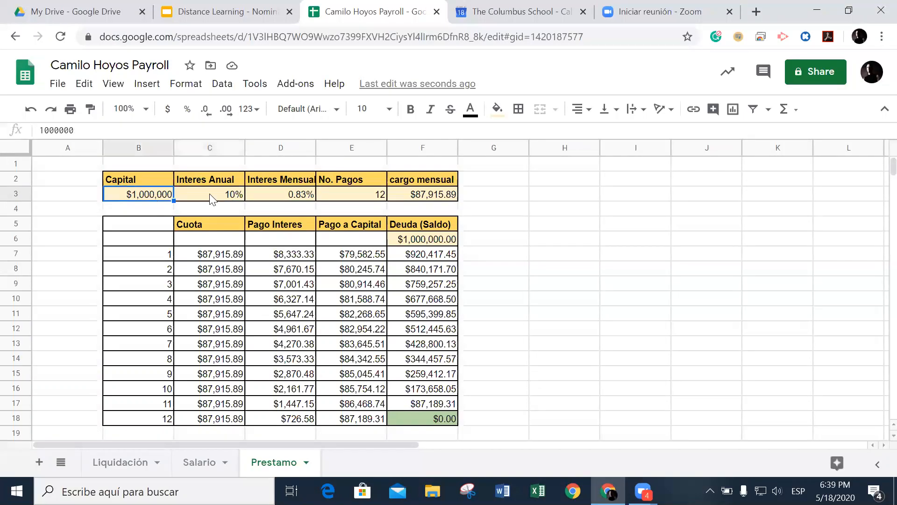
left_click(214, 197)
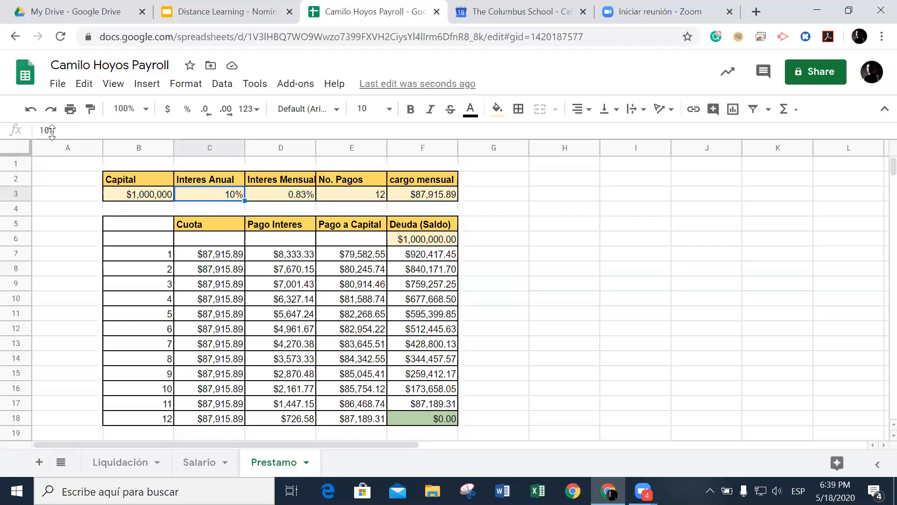
Step: Fit the width of column D to its contents so the Interes Mensual header fits
left_click(296, 196)
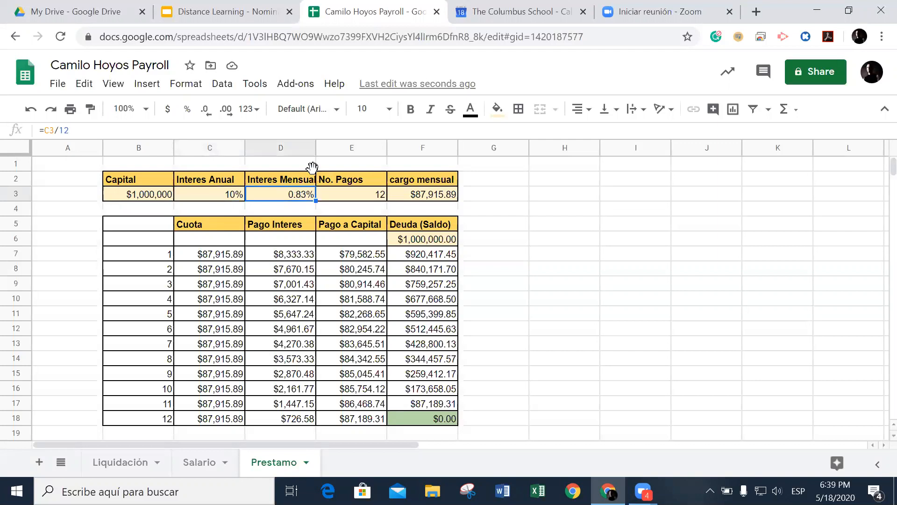
double_click(316, 148)
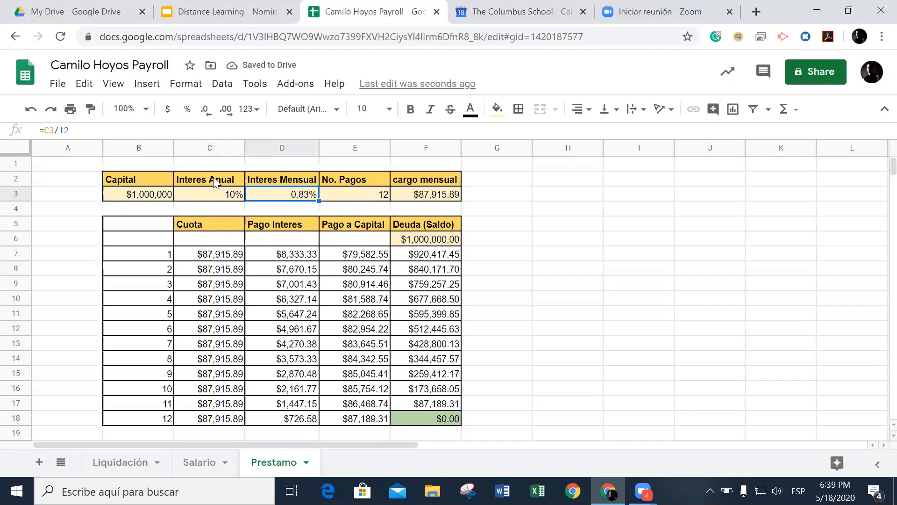
Step: Review the loan inputs Interes Anual in C3, Interes Mensual in D3 and No. Pagos in E3, plus the cargo mensual header
left_click(216, 197)
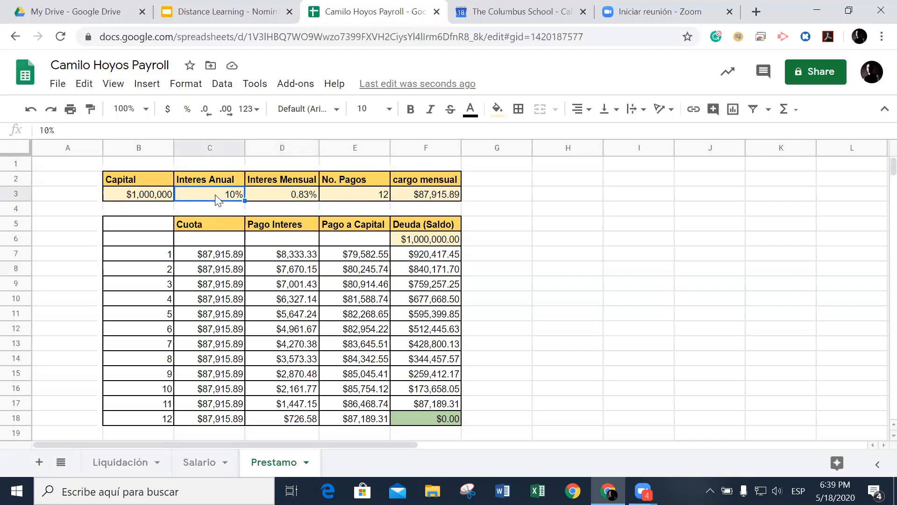
left_click(274, 197)
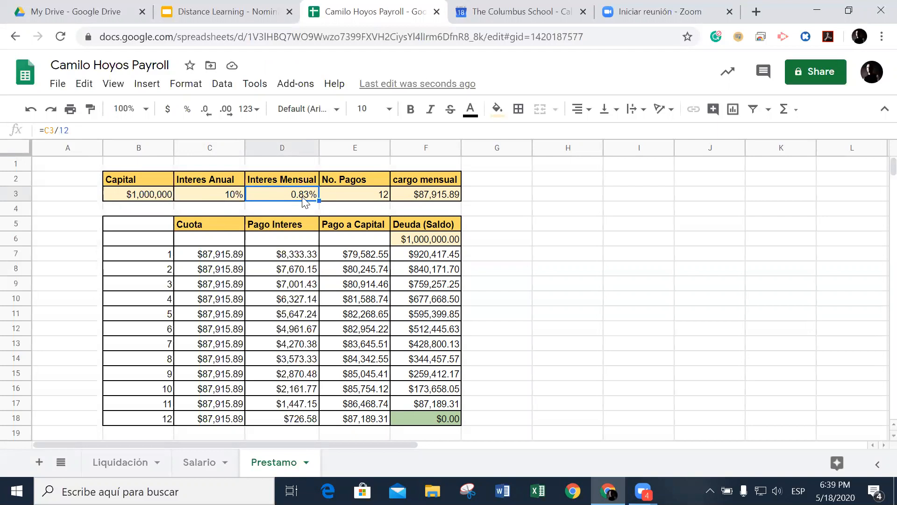
left_click(350, 195)
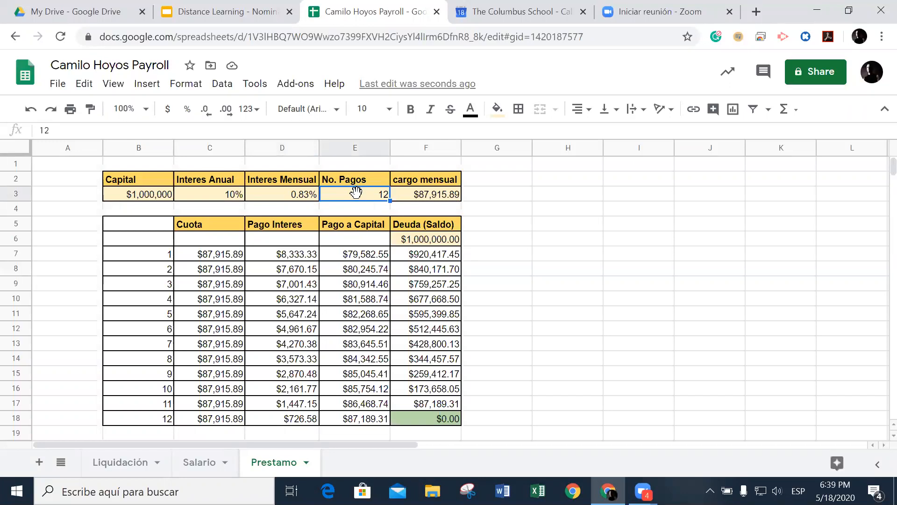
left_click(416, 184)
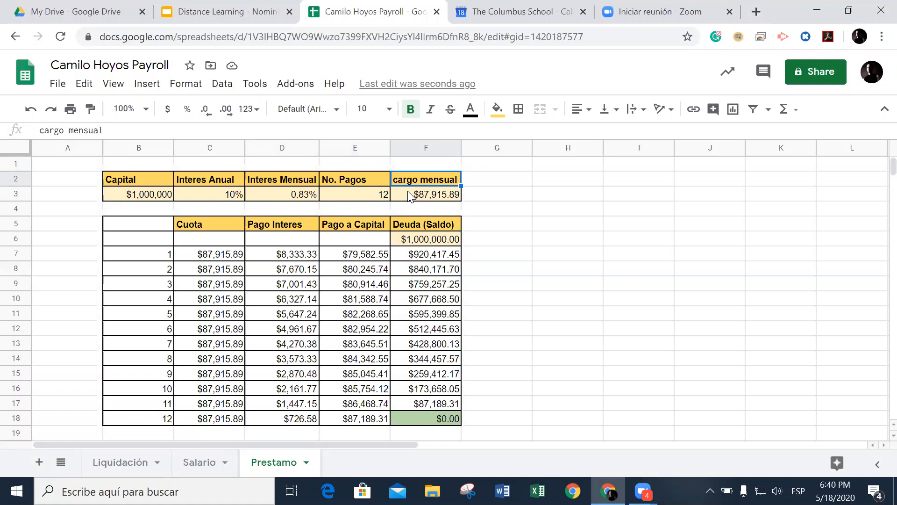
Step: Examine the PMT formula in F3 argument by argument, D3, E3 and -B3, leaving it unedited
left_click(409, 196)
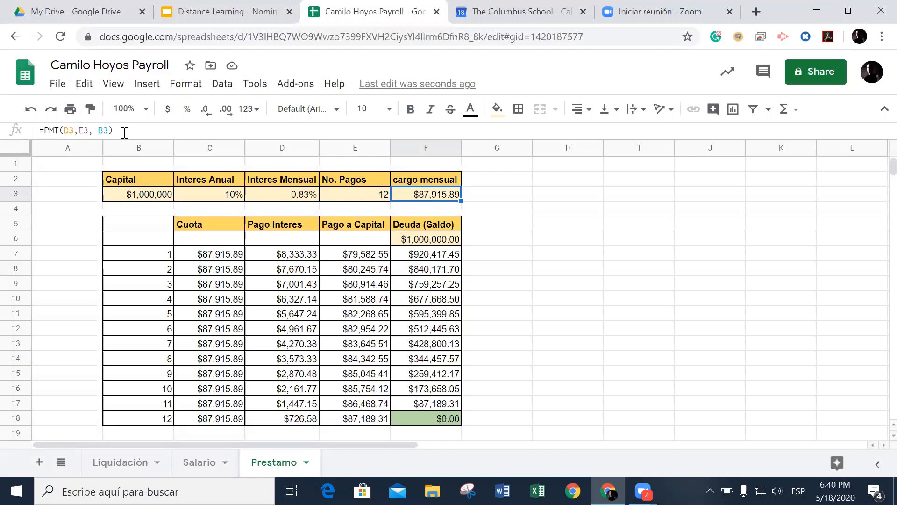
left_click_drag(125, 132, 37, 135)
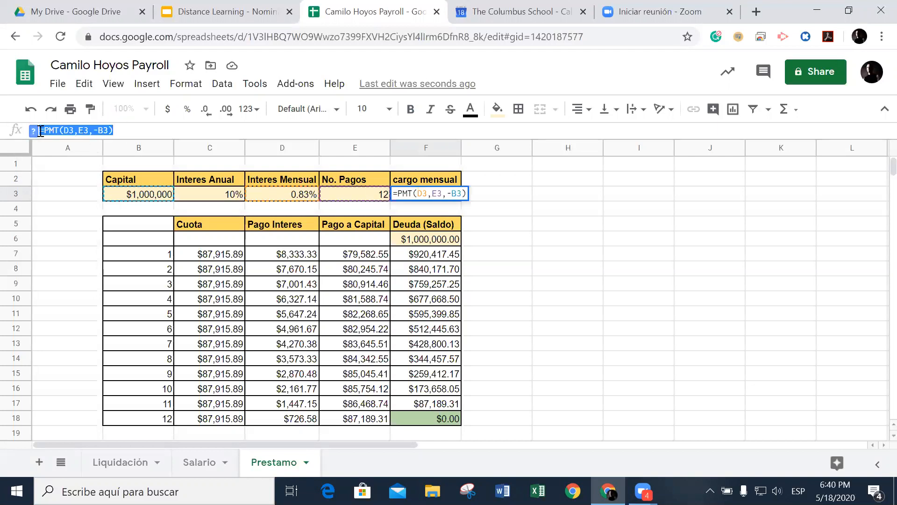
left_click(48, 130)
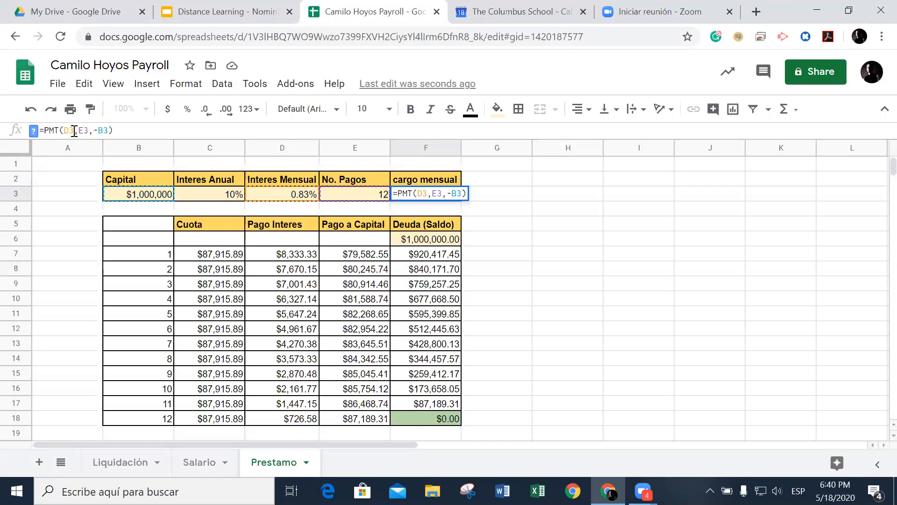
double_click(67, 129)
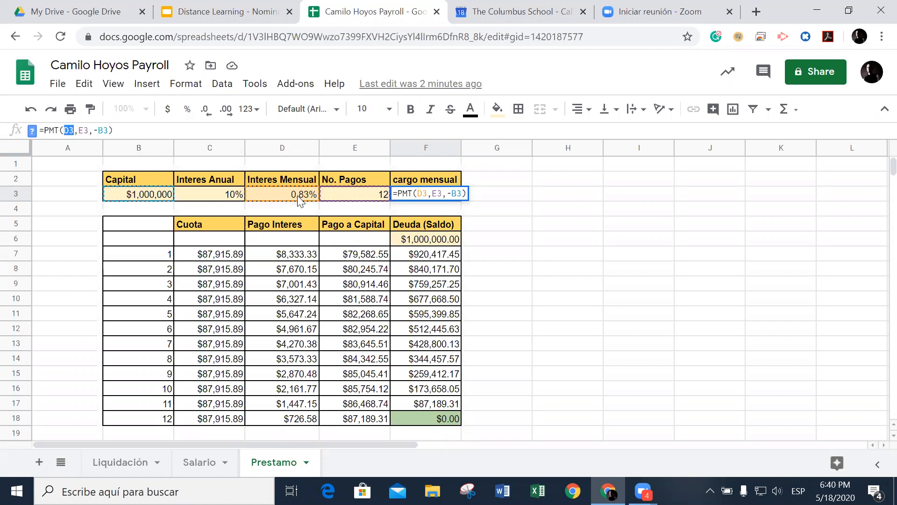
double_click(84, 130)
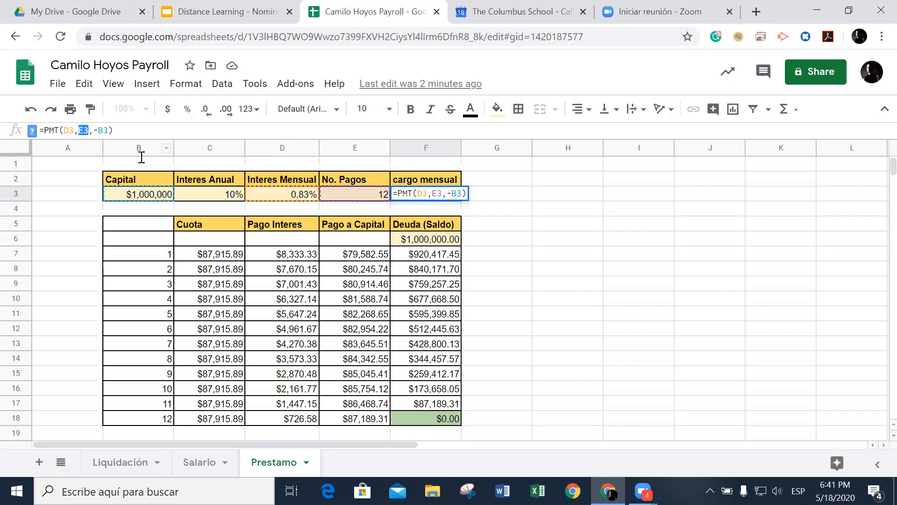
left_click_drag(109, 130, 94, 132)
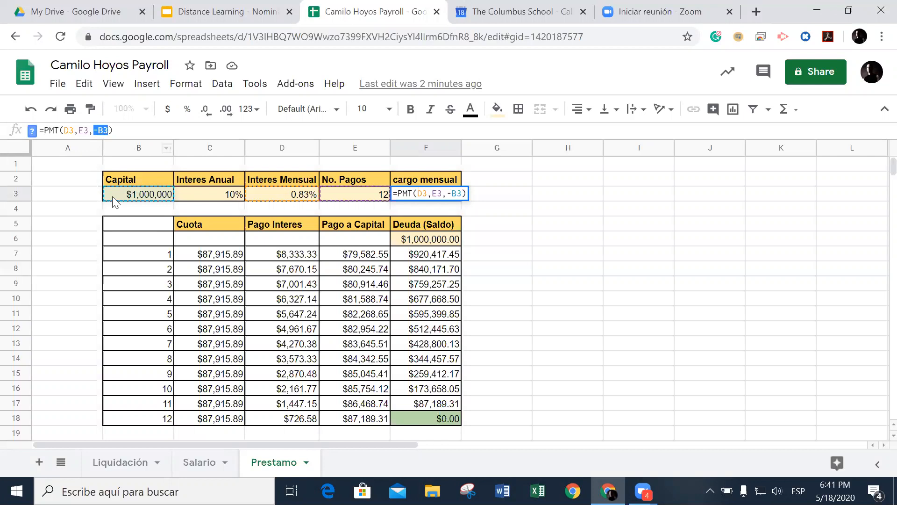
left_click(142, 196)
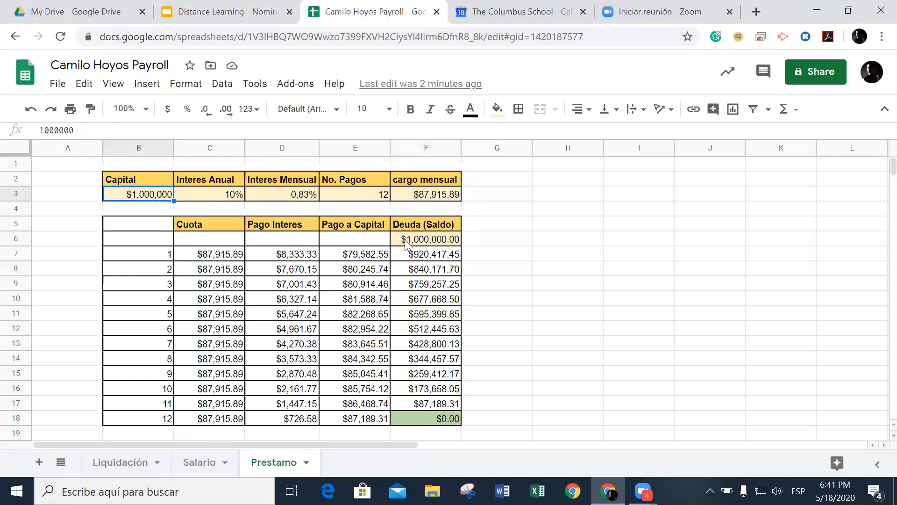
left_click(431, 201)
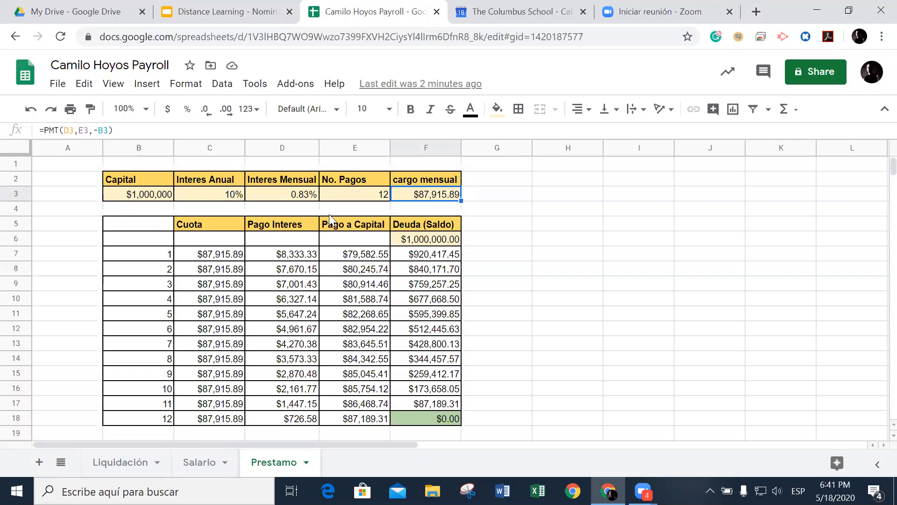
Step: Check the Cuota formulas from C7 down to C18 and across row 18 to the final balance in F18
left_click(186, 257)
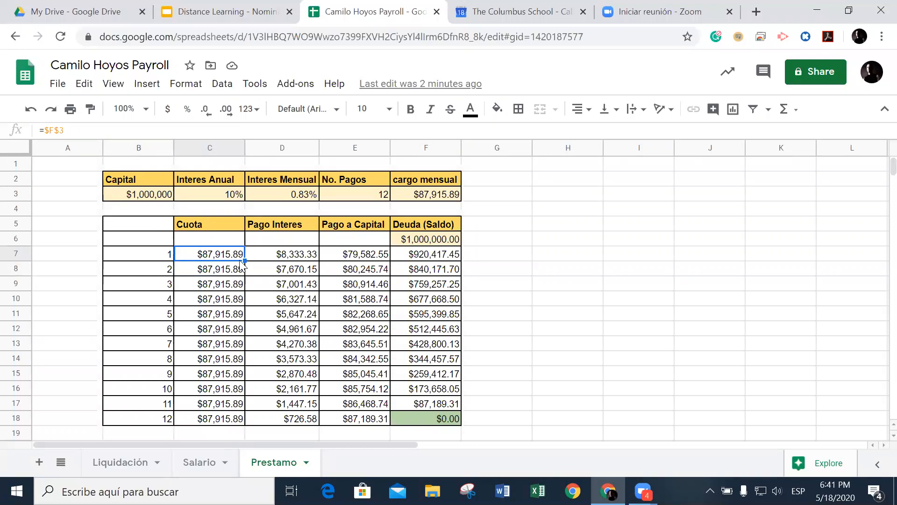
left_click(229, 271)
left_click(218, 259)
key("Down")
key("Down")
key("Down")
key("Down")
key("Down")
key("Down")
key("Down")
key("Down")
key("Down")
key("Down")
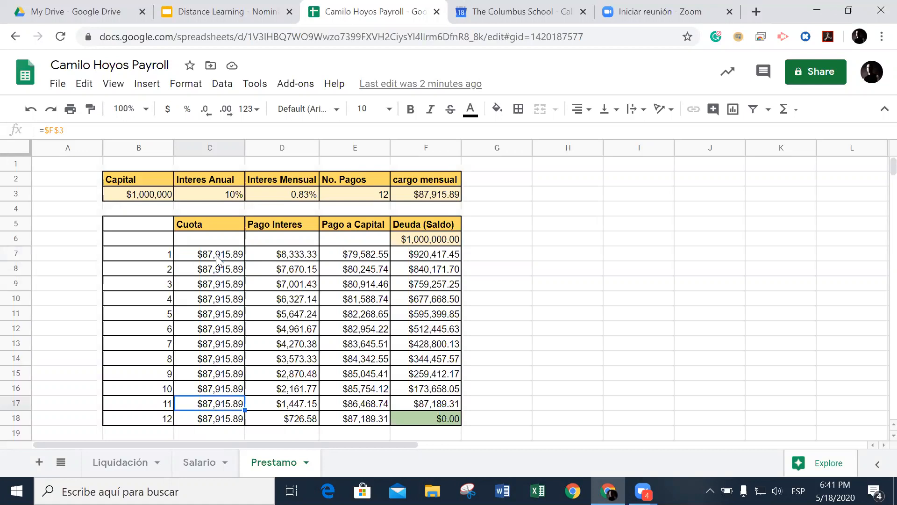
key("Down")
key("Right")
key("Right")
key("Right")
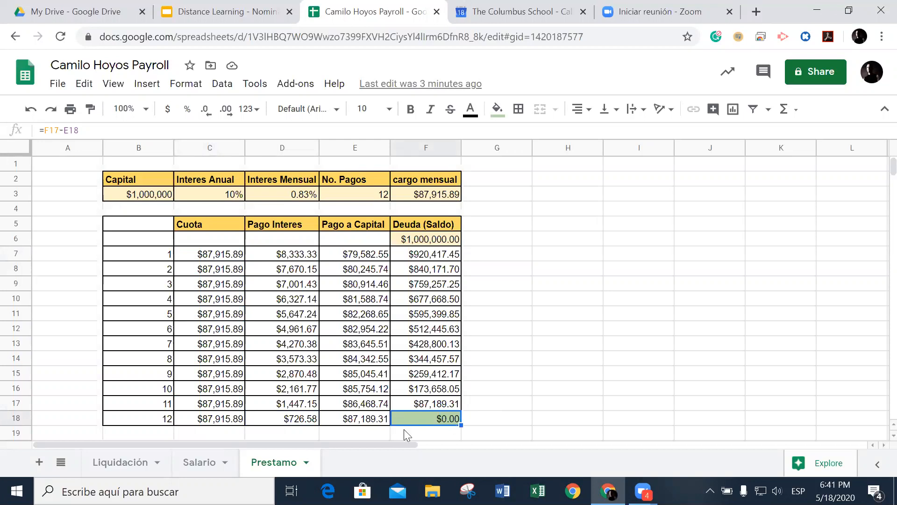
Step: Add the label Totals in B19, directly below the last payment number
left_click(206, 259)
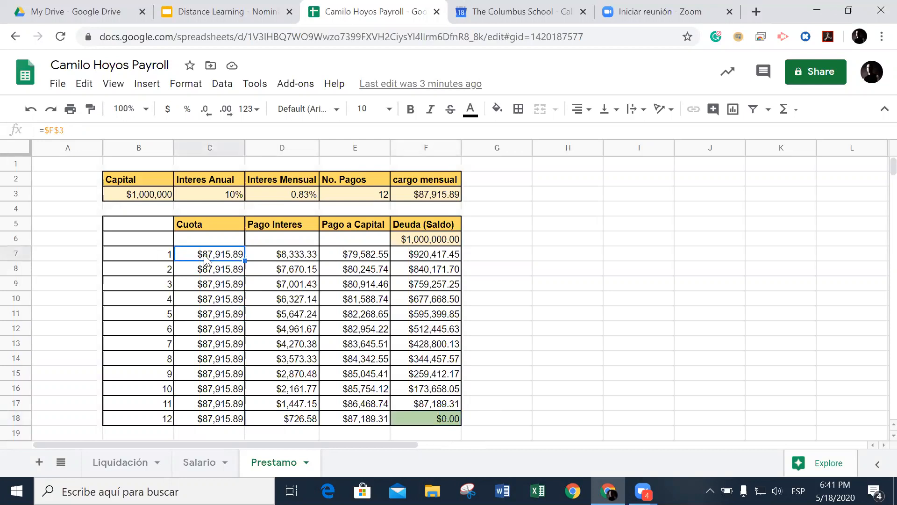
scroll(165, 337, "down", 3)
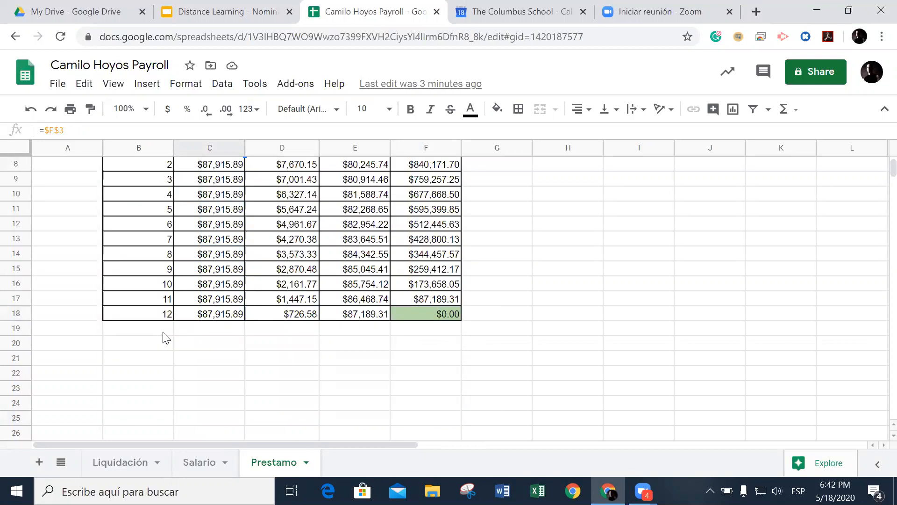
left_click(163, 333)
scroll(845, 223, "up", 1)
type("Totals")
key("Return")
Step: Total the Cuota column in C19 with the formula =sum(C7:C18)
key("Up")
key("Right")
type("=sum(")
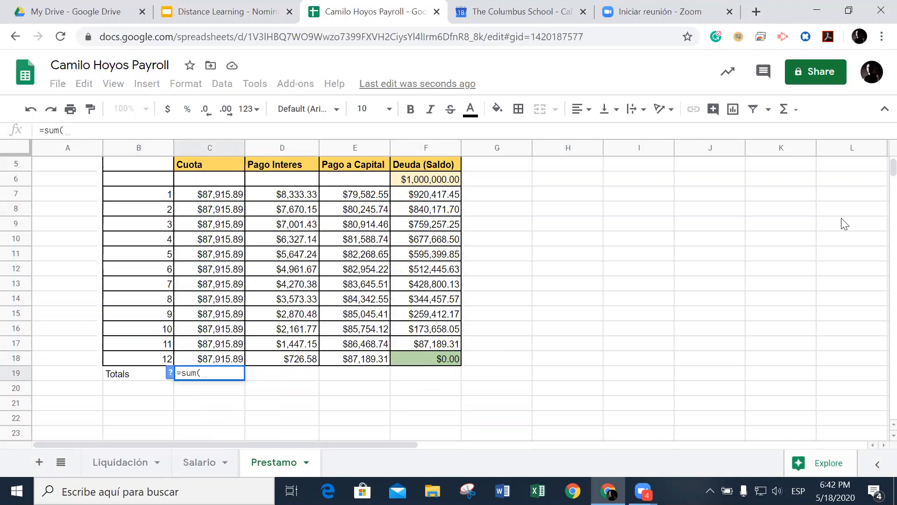
key("Up")
key("shift+Up")
key("shift+Up")
key("shift+Up")
key("shift+Up")
key("shift+Up")
key("shift+Up")
key("shift+Up")
key("shift+Up")
key("shift+Up")
key("shift+Up")
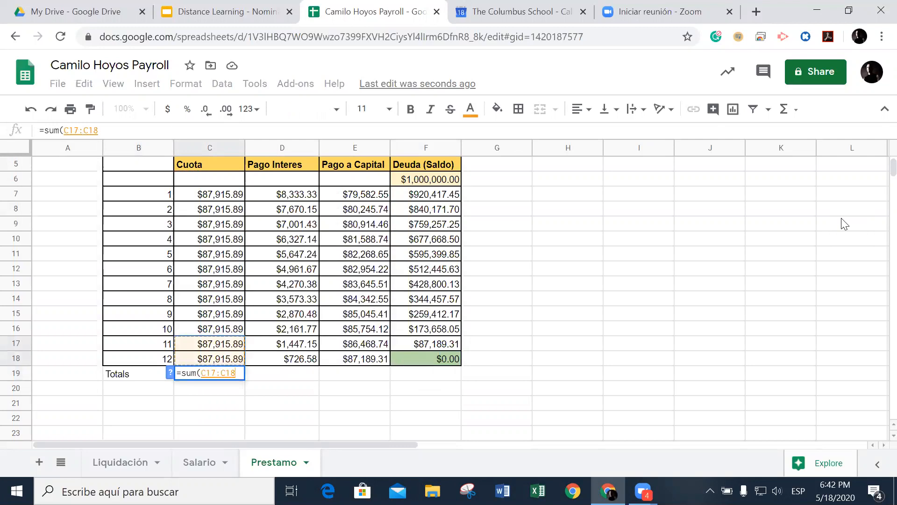
key("shift+Up")
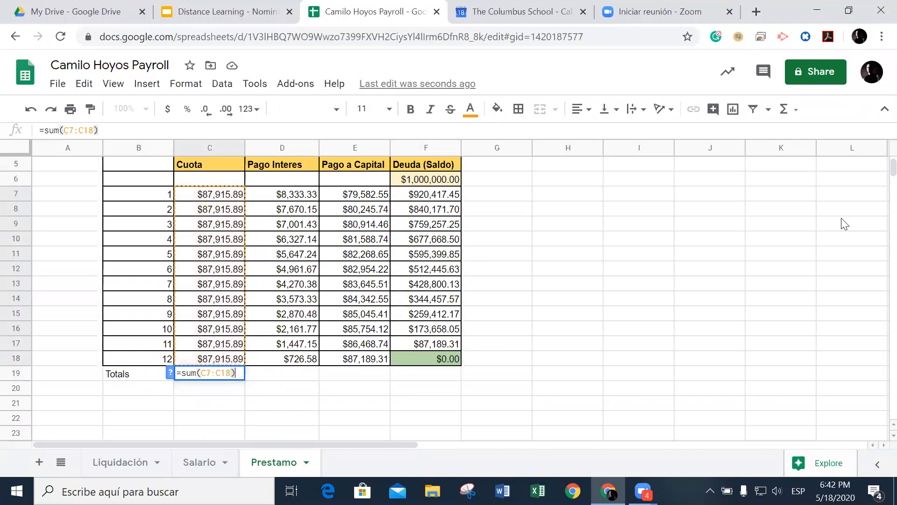
key("Return")
scroll(551, 335, "up", 1)
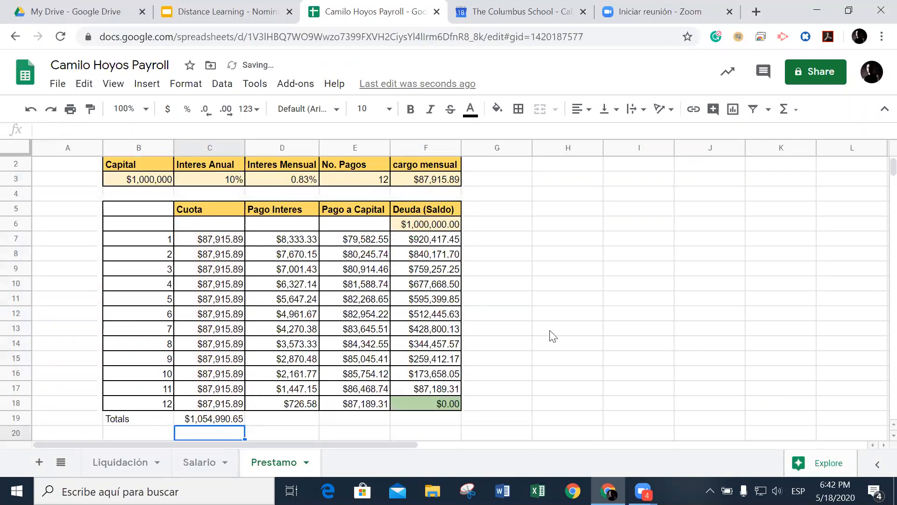
left_click(225, 423)
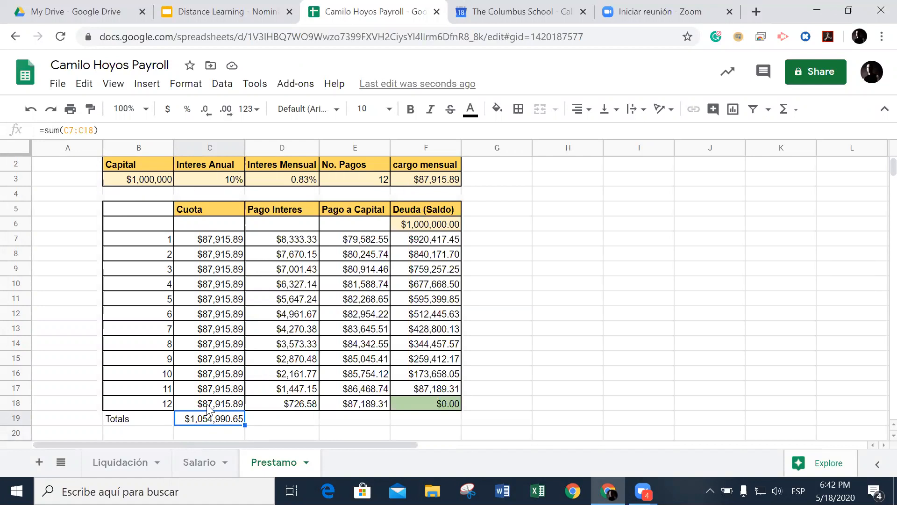
Step: Examine the Pago Interes formula =F6*$D$3 in D7 and the cells it references, leaving it unedited
left_click(257, 425)
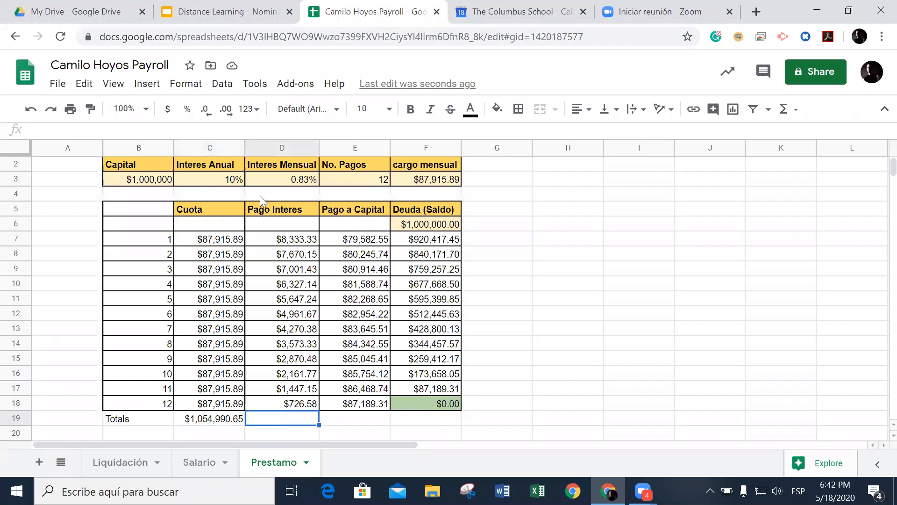
left_click(220, 244)
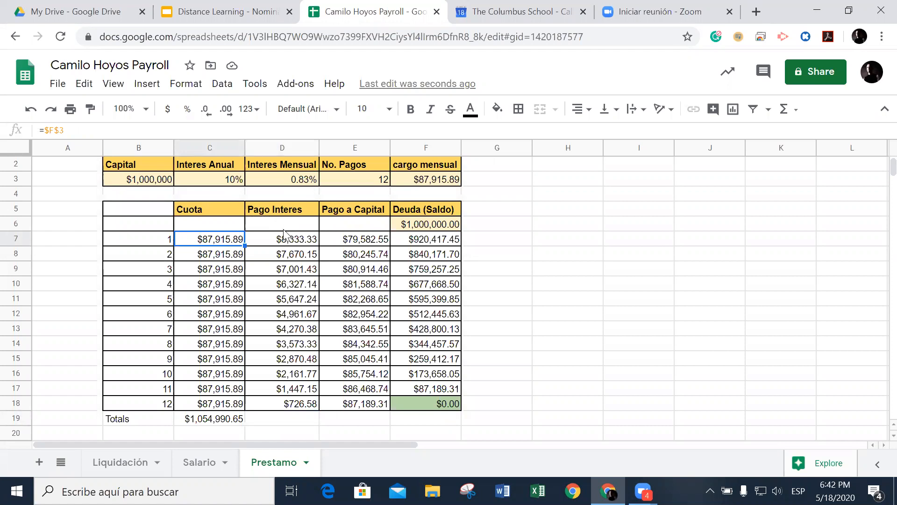
left_click(288, 242)
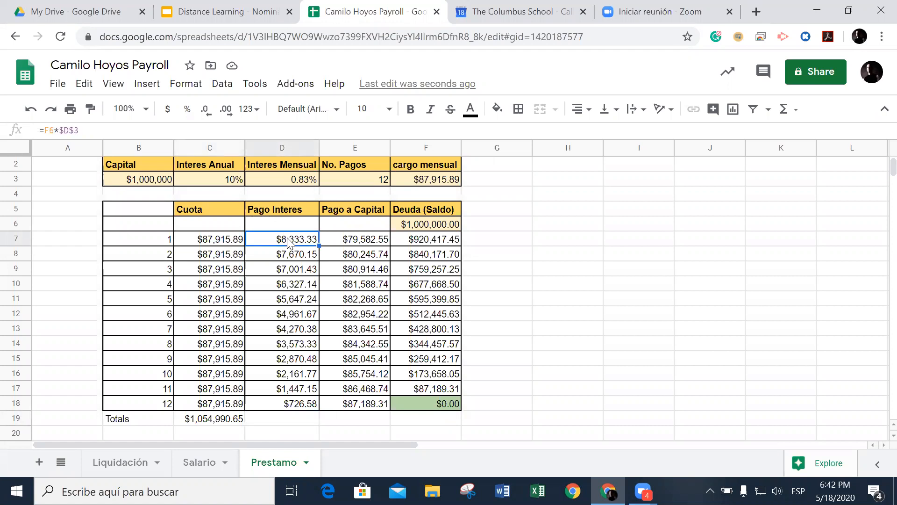
double_click(288, 240)
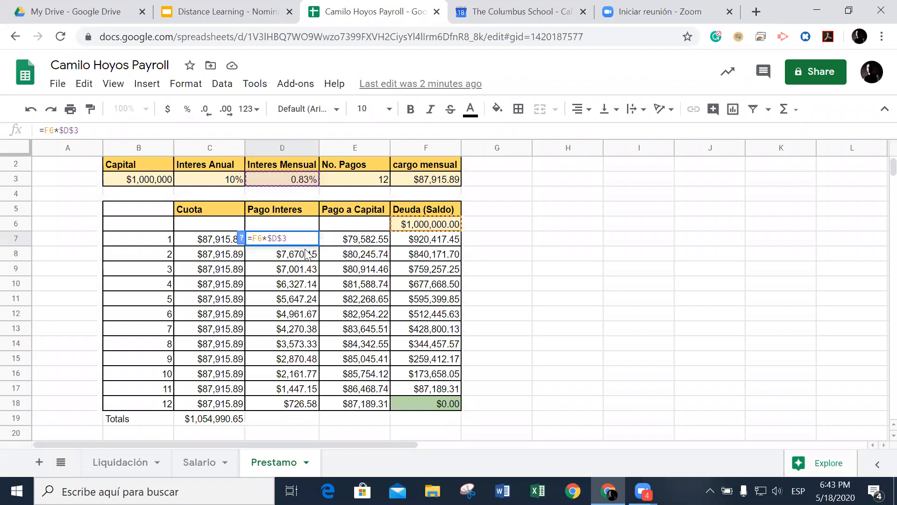
key("Escape")
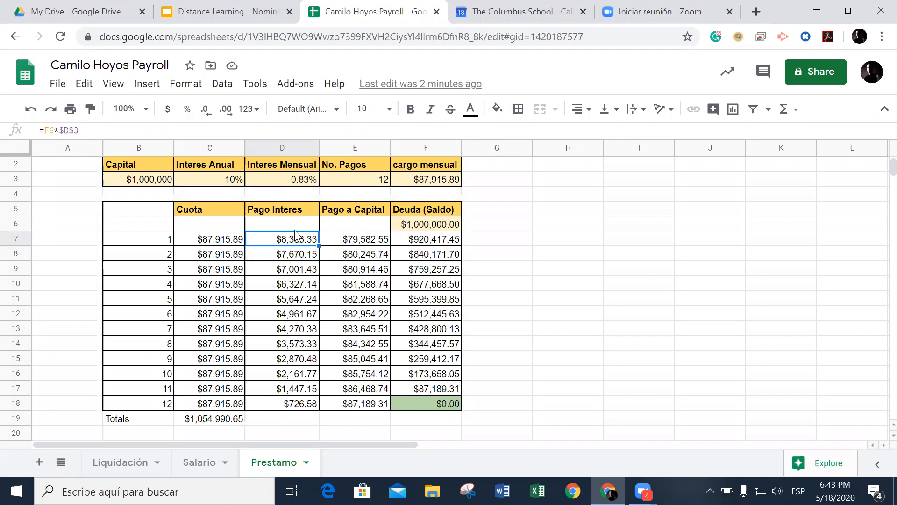
Step: Demonstrate locking the monthly interest reference as $D$3 in D7's formula, discarding the edit
left_click(77, 129)
left_click_drag(77, 129, 61, 131)
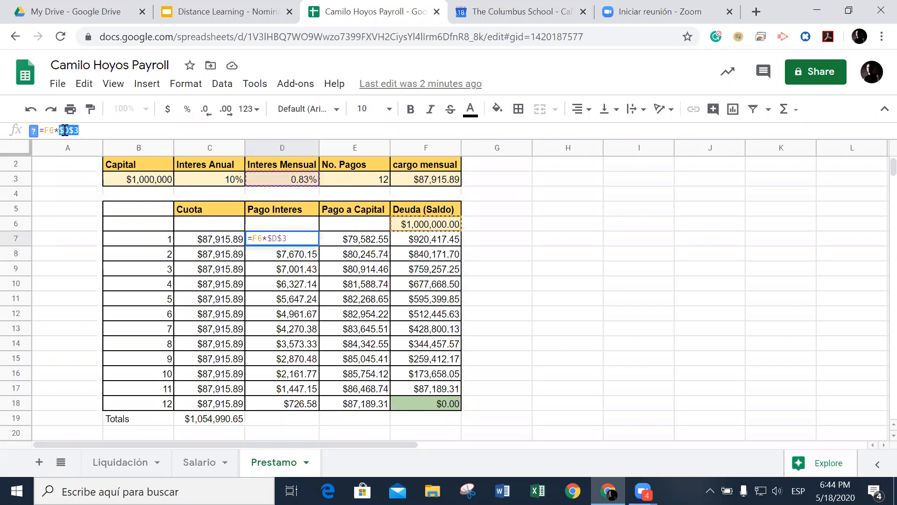
left_click(65, 130)
double_click(61, 130)
left_click(72, 128)
key("BackSpace")
key("BackSpace")
key("F4")
key("Escape")
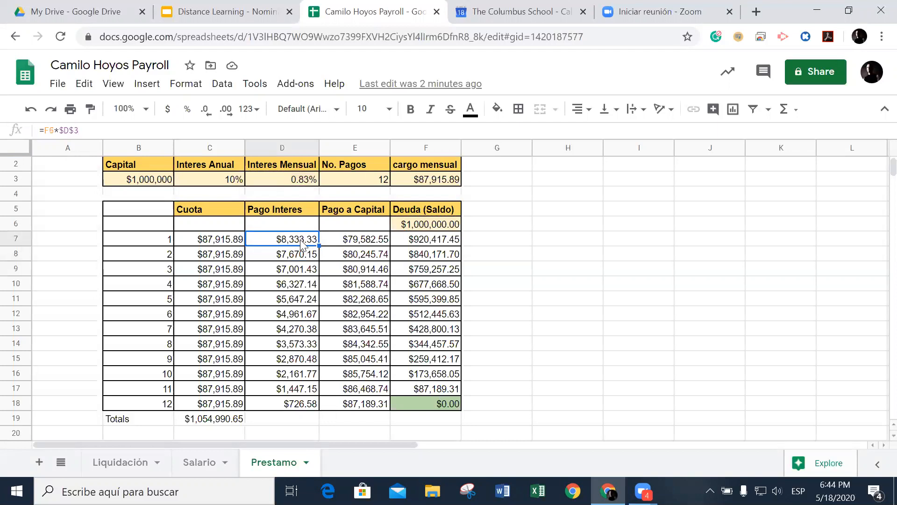
Step: Examine the Pago a Capital formula =C7-D7 in E7, keeping it as is
left_click(360, 243)
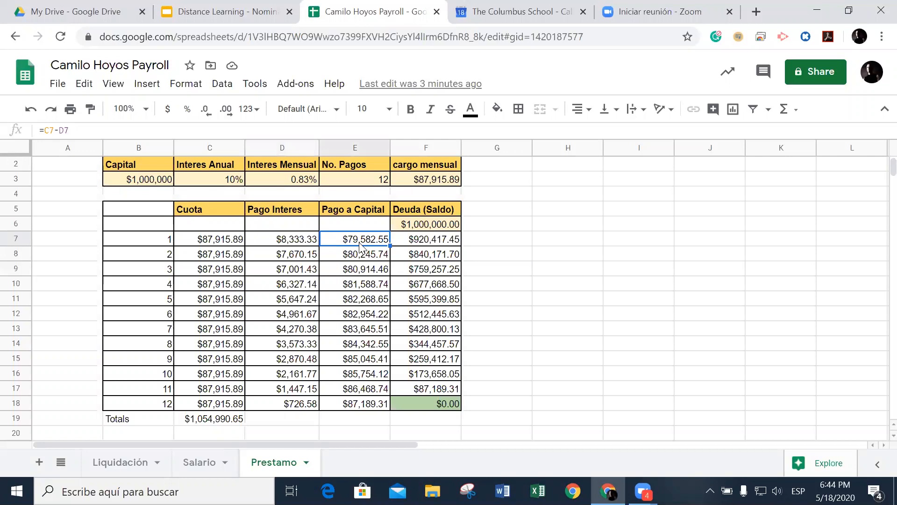
double_click(359, 241)
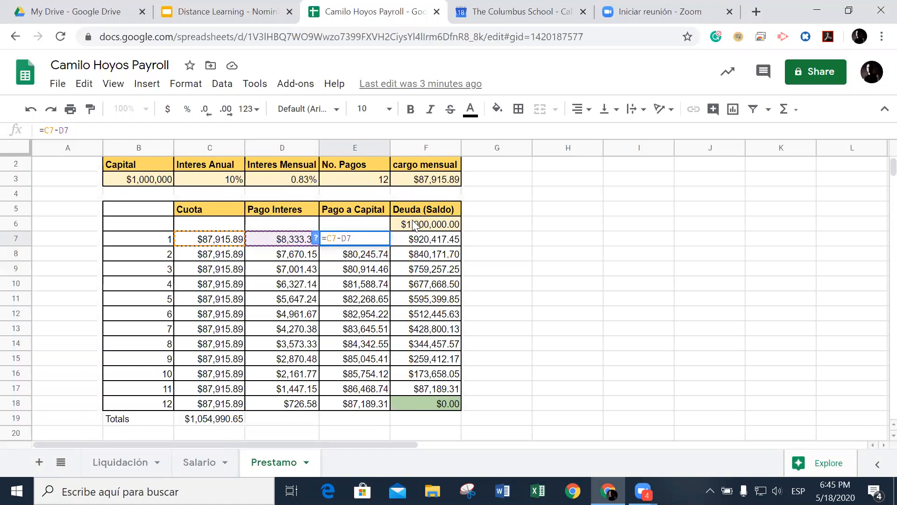
key("Return")
left_click(351, 241)
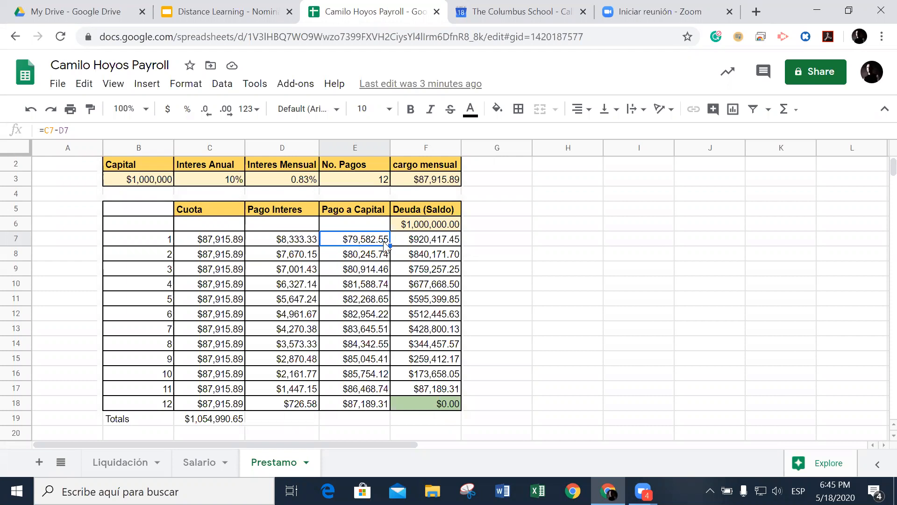
Step: Examine the Deuda (Saldo) formula =F6-E7 in F7, keeping it as is
left_click(411, 246)
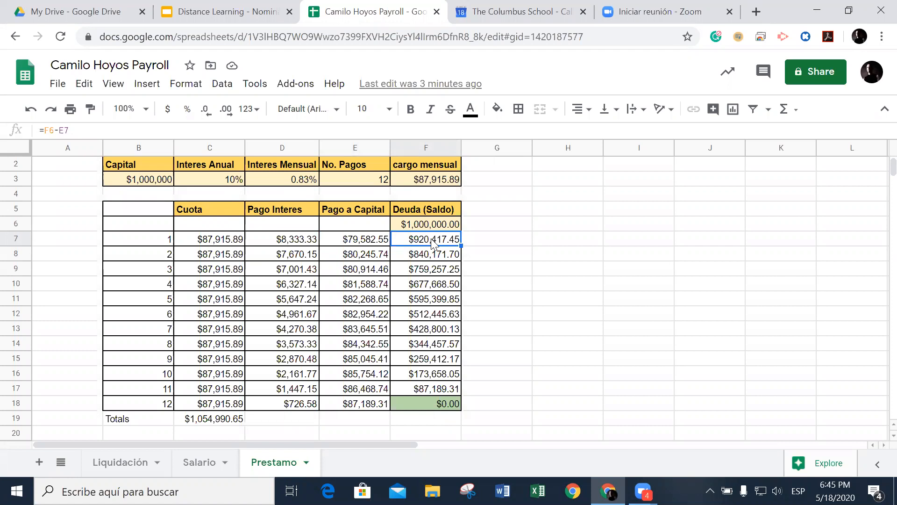
left_click(364, 243)
double_click(430, 243)
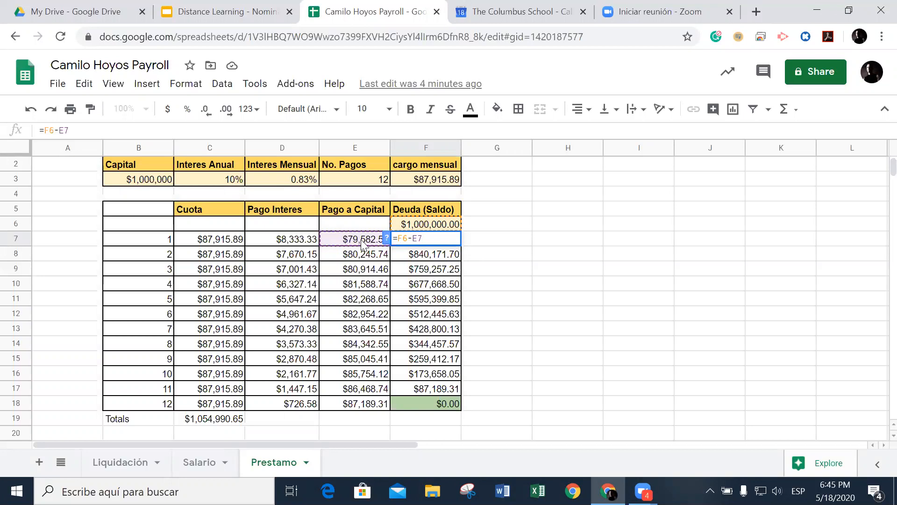
key("Return")
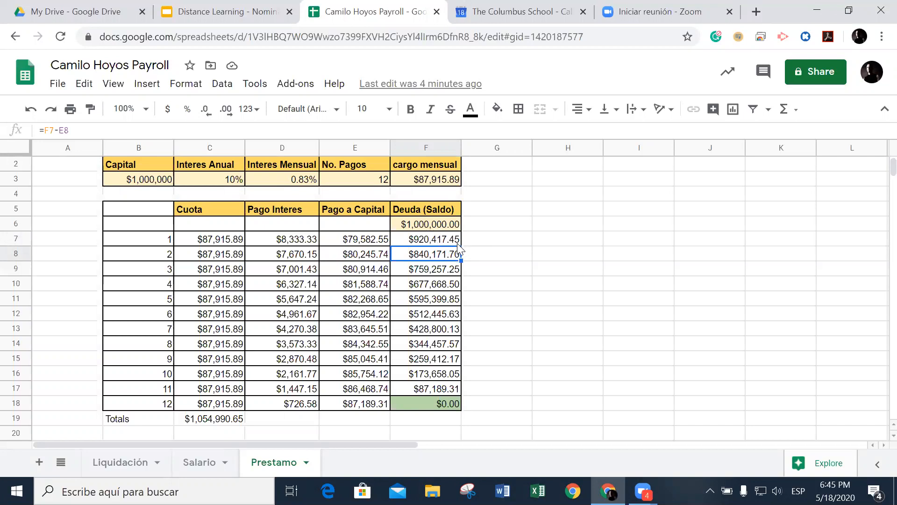
left_click(443, 241)
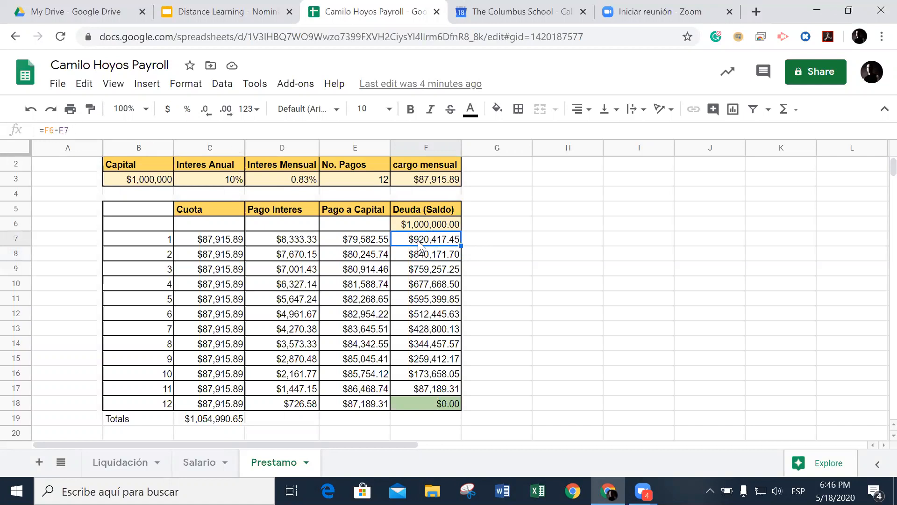
Step: Check the absolute reference =$F$3 in the first Cuota cell, C7, leaving it unedited
left_click(220, 244)
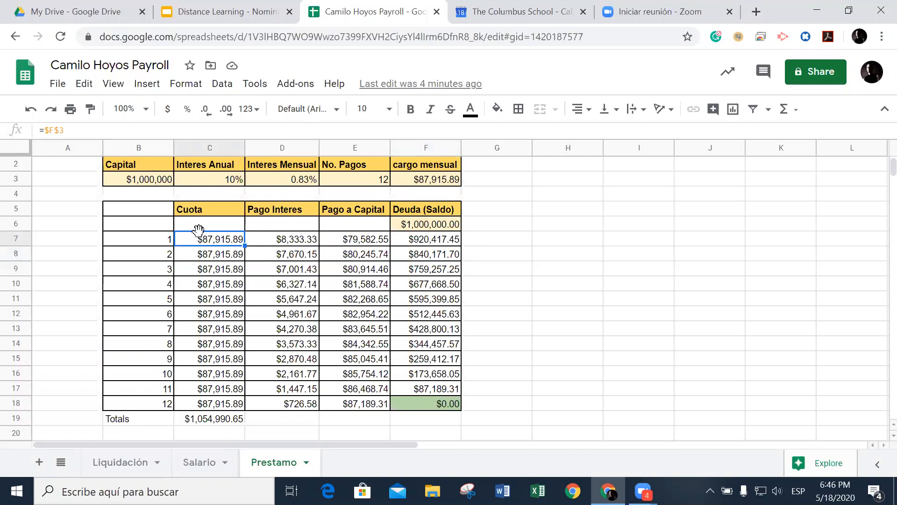
left_click_drag(58, 130, 46, 129)
left_click(60, 132)
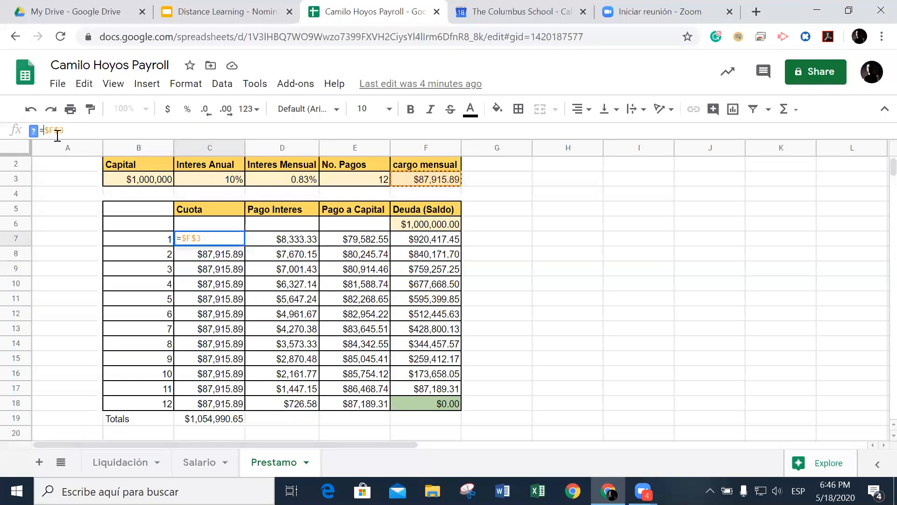
left_click(227, 256)
left_click(219, 240)
double_click(219, 240)
key("Escape")
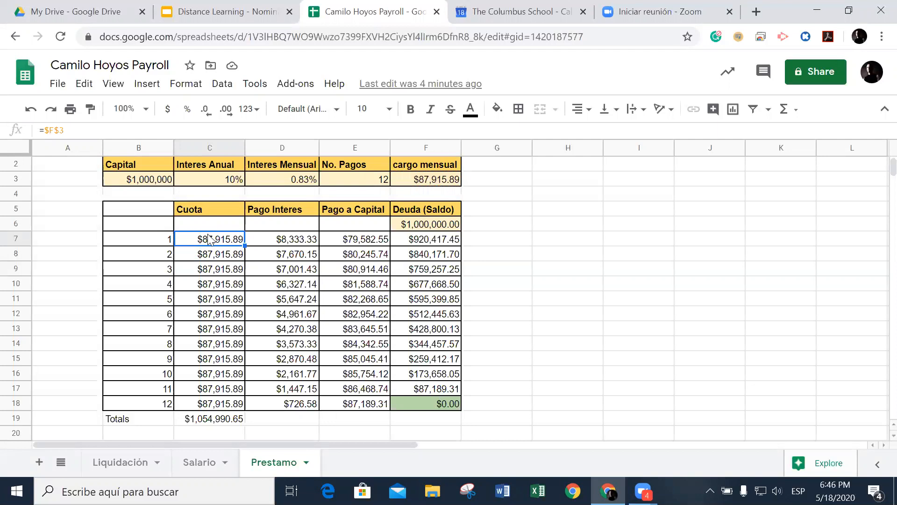
Step: Fill the first payment's formulas in C7:F7 down over the existing payment rows
key("shift+Right")
key("shift+Right")
key("shift+Right")
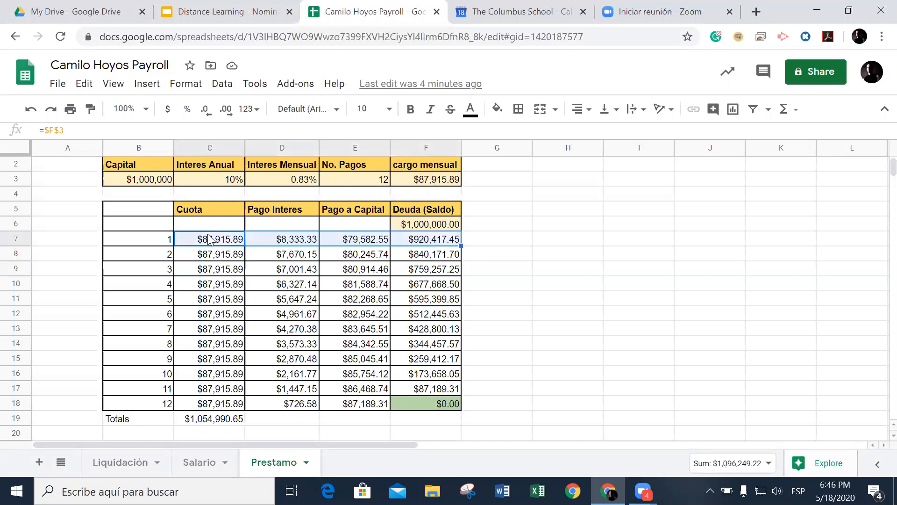
left_click_drag(461, 251, 503, 374)
left_click(482, 340)
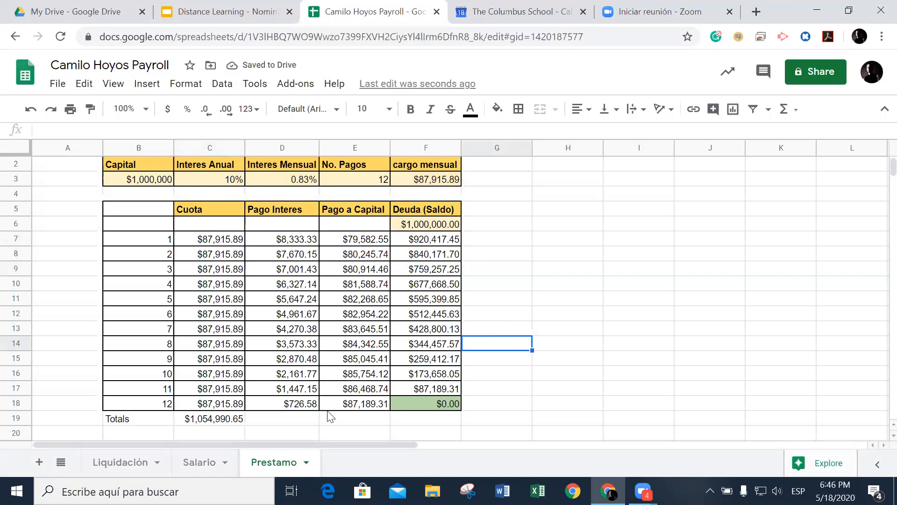
Step: Clear the Pago Interes, Pago a Capital and Deuda (Saldo) values in D8:F18
left_click(271, 254)
key("shift+Right")
key("shift+Right")
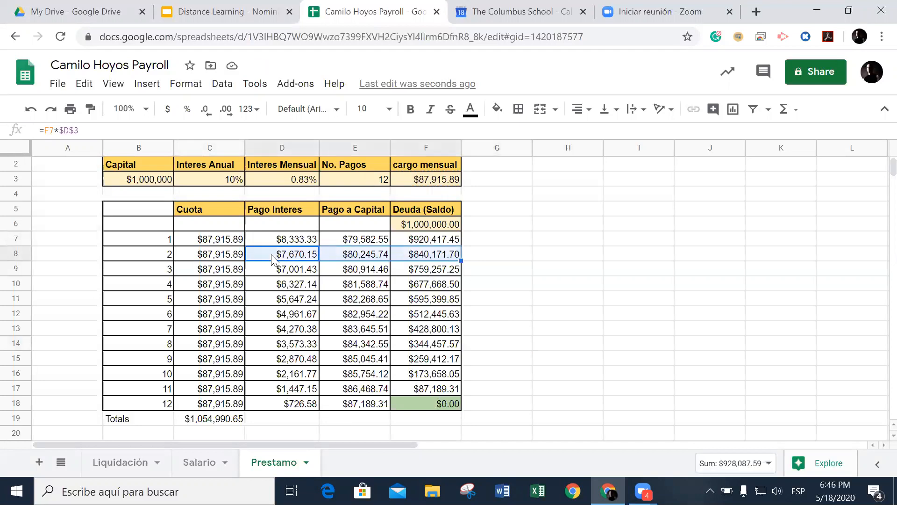
key("shift+Down")
key("shift+Down")
key("shift+Down")
key("shift+Down")
key("shift+Down")
key("shift+Down")
key("shift+Down")
key("shift+Down")
key("shift+Down")
key("shift+Down")
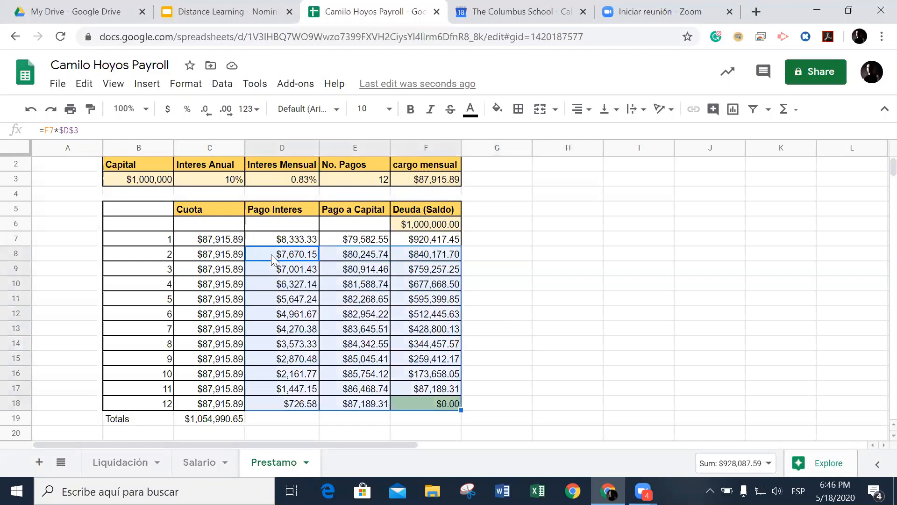
key("Delete")
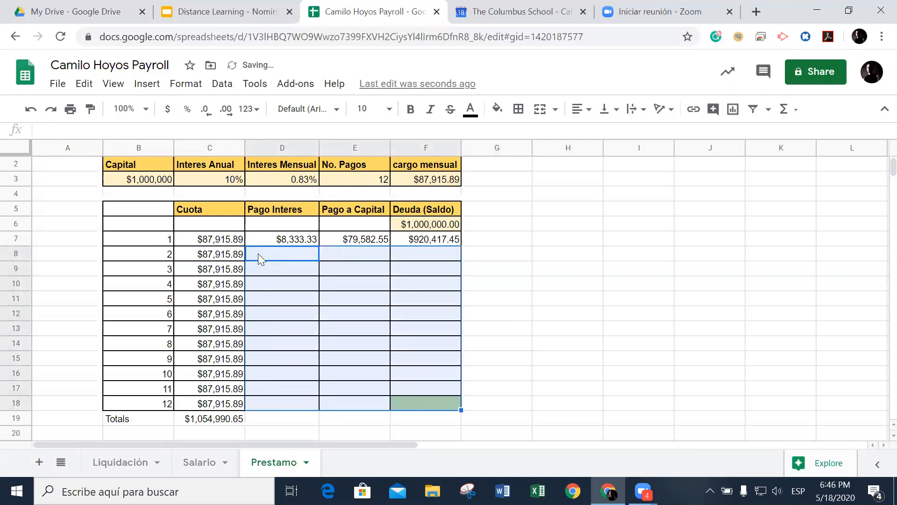
Step: Clear the Cuota values for payments 2 to 12 in C8:C18
left_click(229, 256)
key("ctrl+shift+Down")
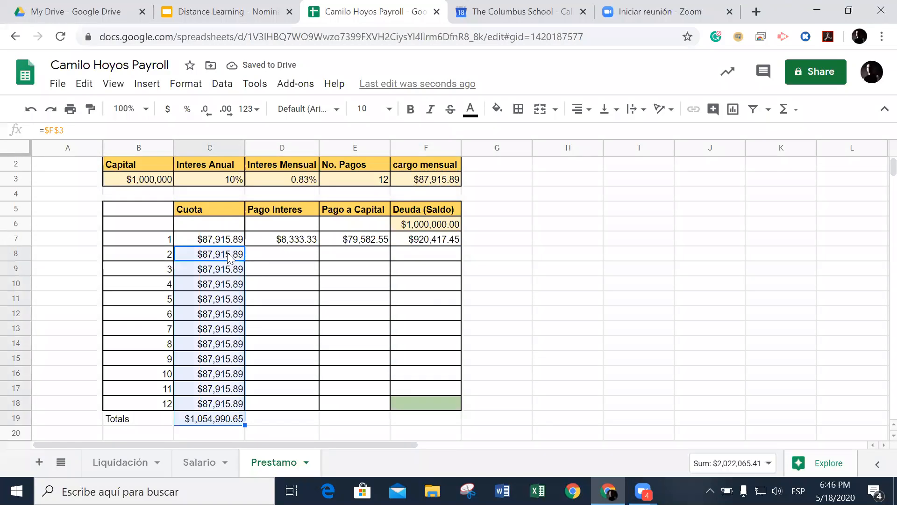
left_click(229, 256)
key("shift+Down")
key("shift+Down")
key("shift+Down")
key("shift+Down")
key("shift+Down")
key("shift+Down")
key("shift+Down")
key("shift+Down")
key("shift+Down")
key("shift+Down")
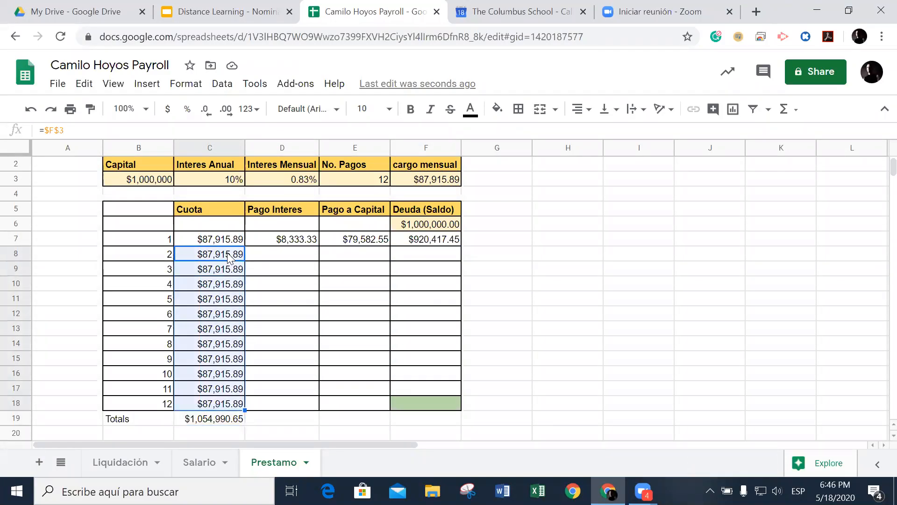
key("Delete")
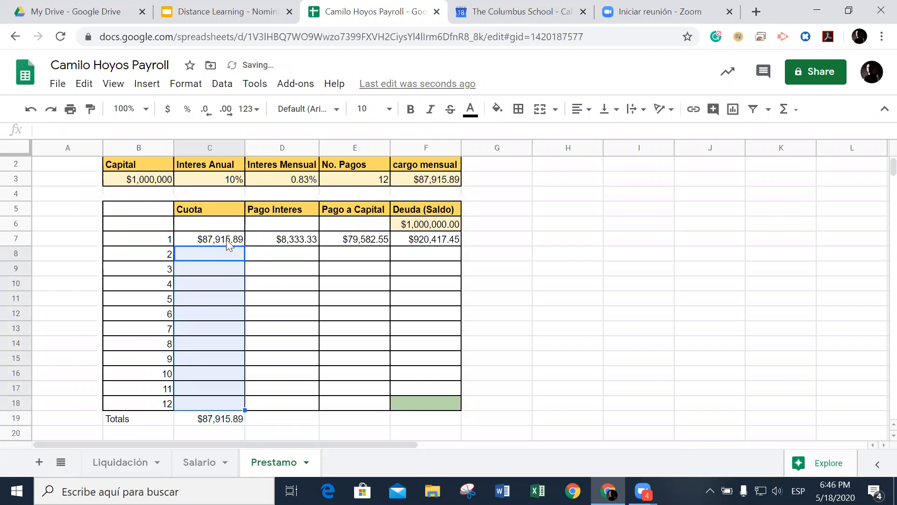
Step: Fill the first payment's formulas in C7:F7 down through row 18 for all twelve payments
left_click(227, 239)
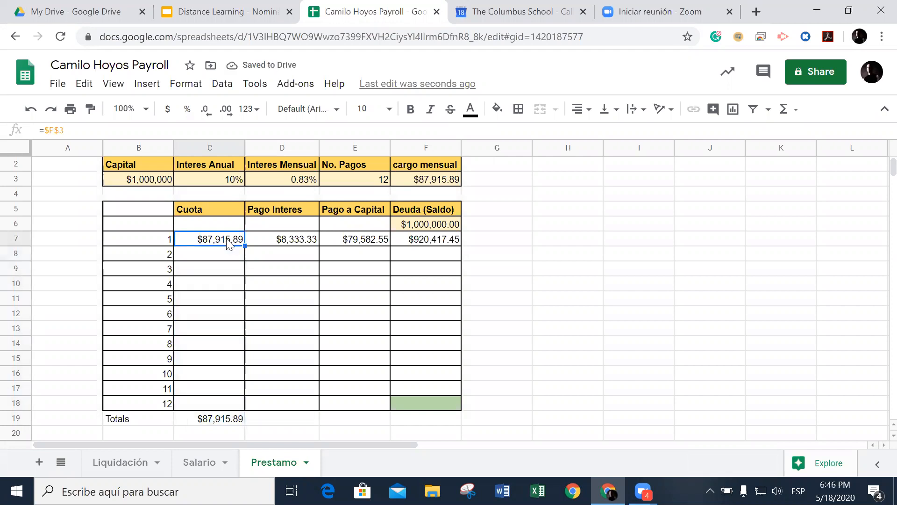
key("shift+Right")
key("shift+Right")
key("shift+Right")
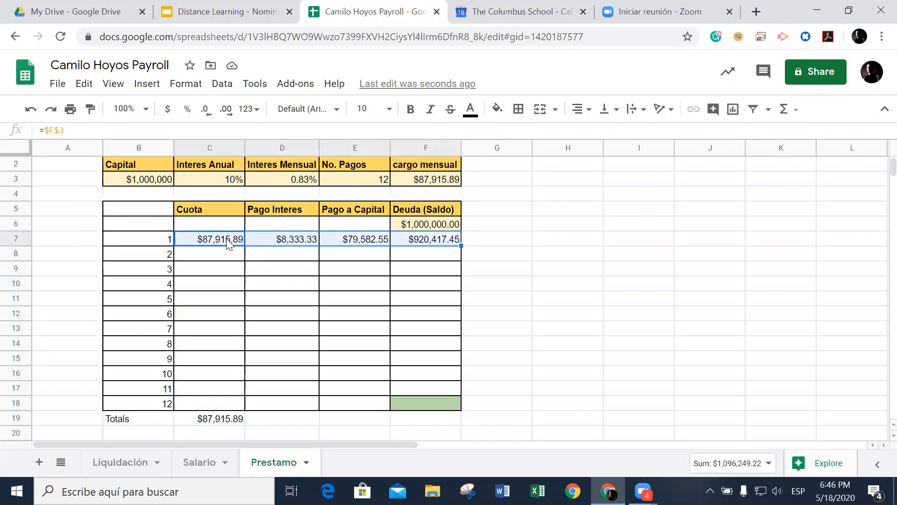
left_click(227, 240)
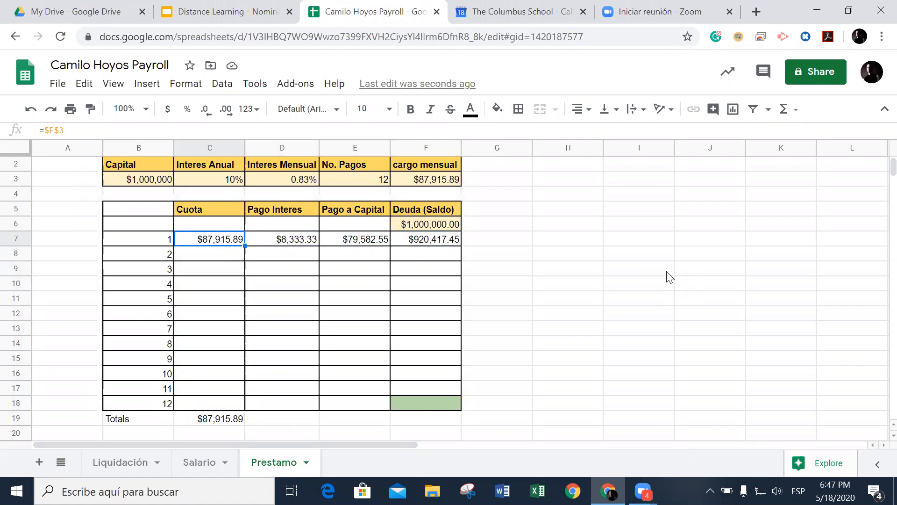
key("ctrl+shift+Right")
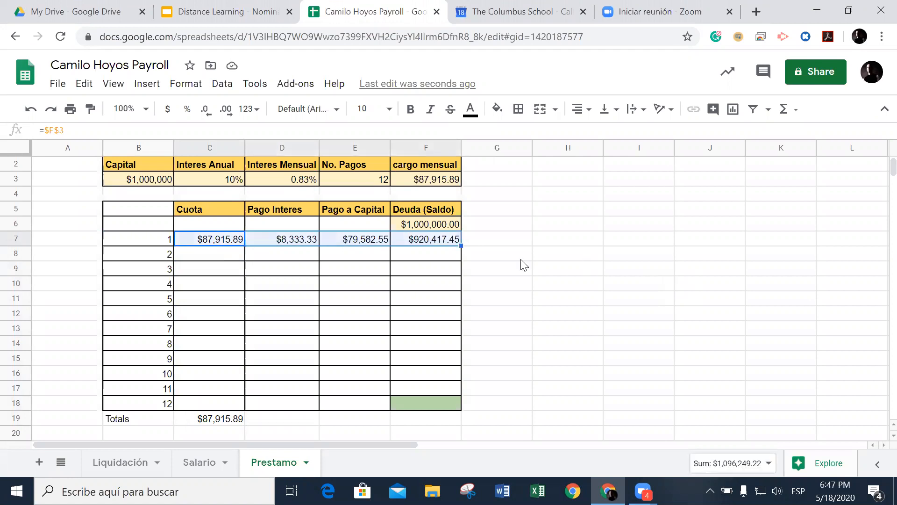
double_click(461, 244)
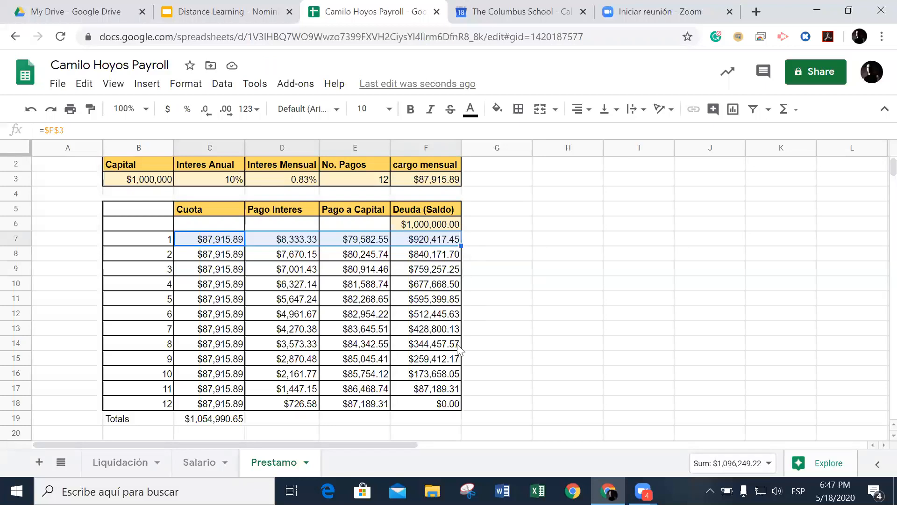
Step: Check the formula behind the final Deuda (Saldo) balance in F18
left_click(447, 405)
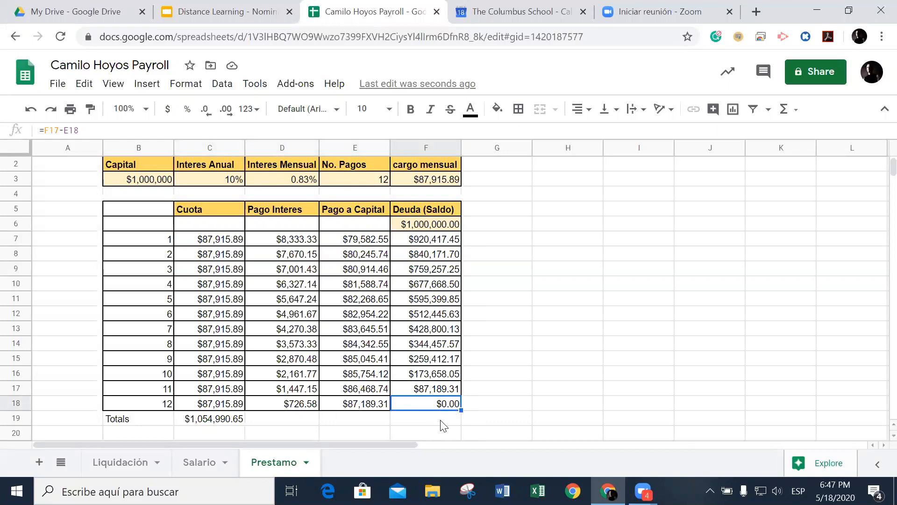
left_click_drag(465, 408, 438, 415)
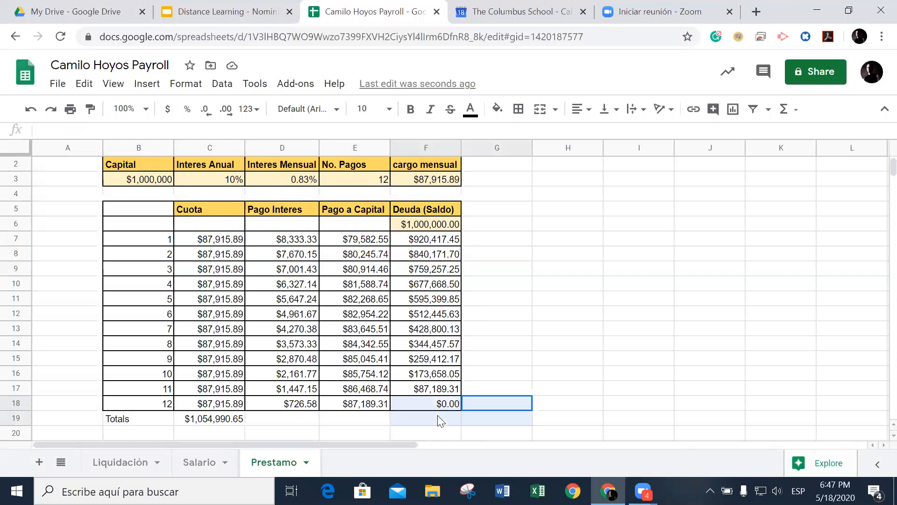
left_click(435, 405)
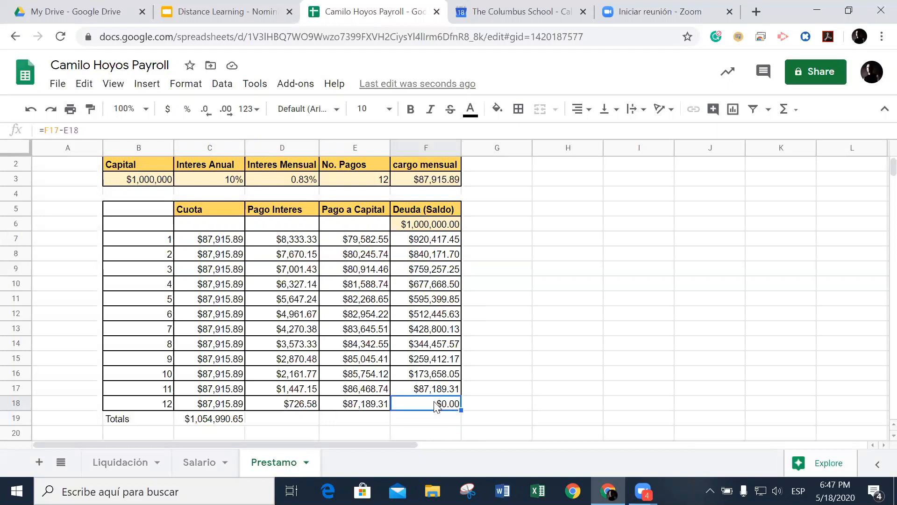
Step: Total the Pago Interes column in D19 with a sum of D7:D18
left_click(271, 419)
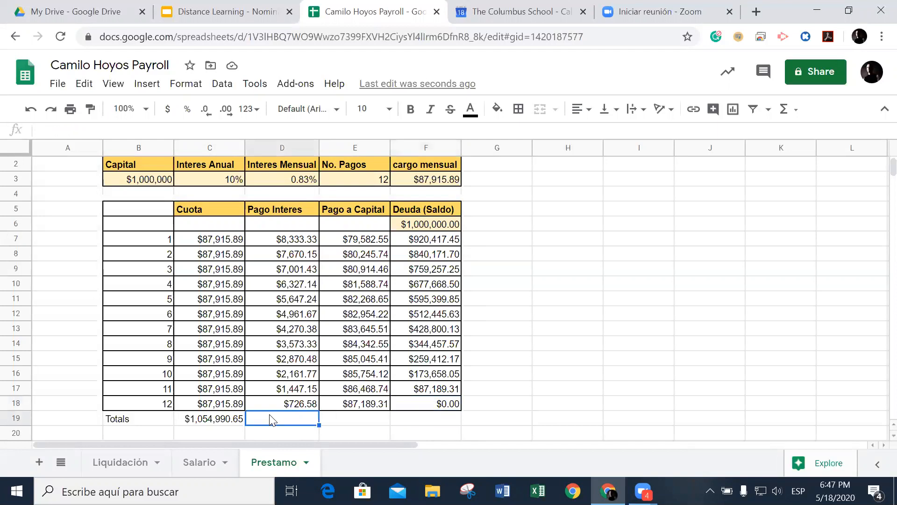
type("=")
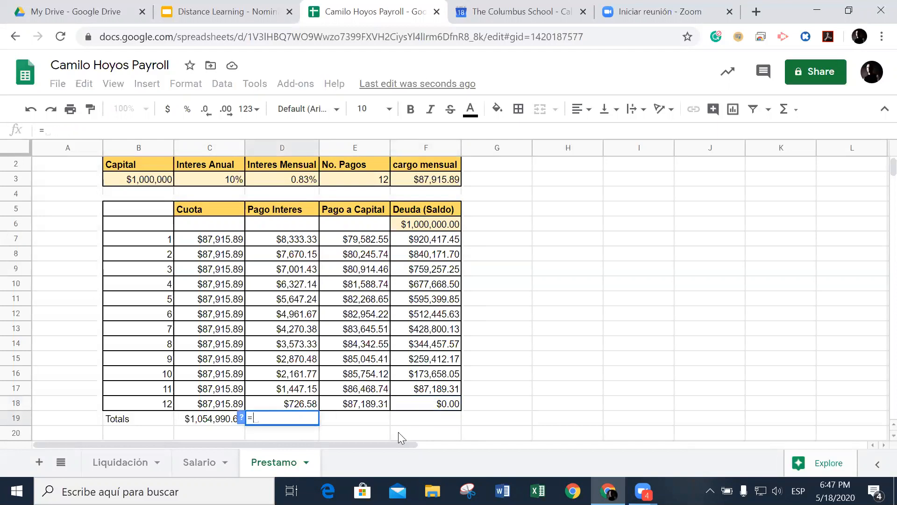
type("sum")
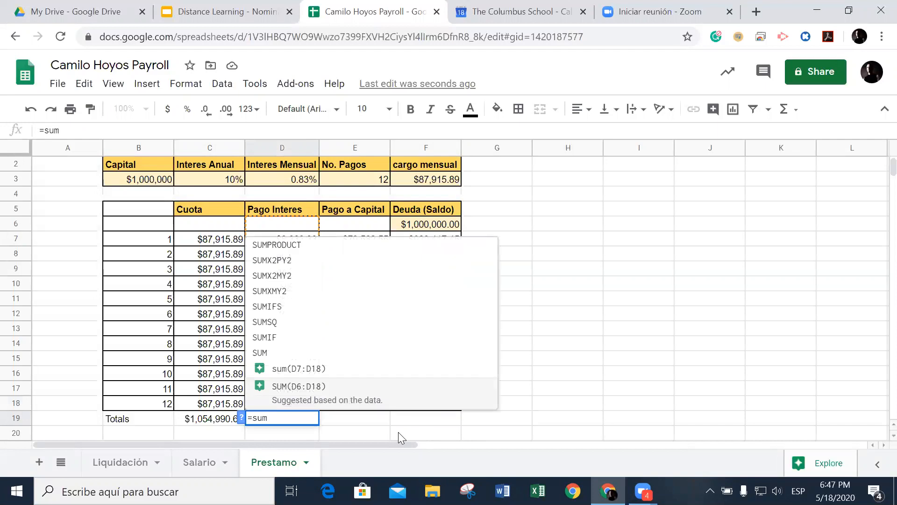
type("(")
key("Up")
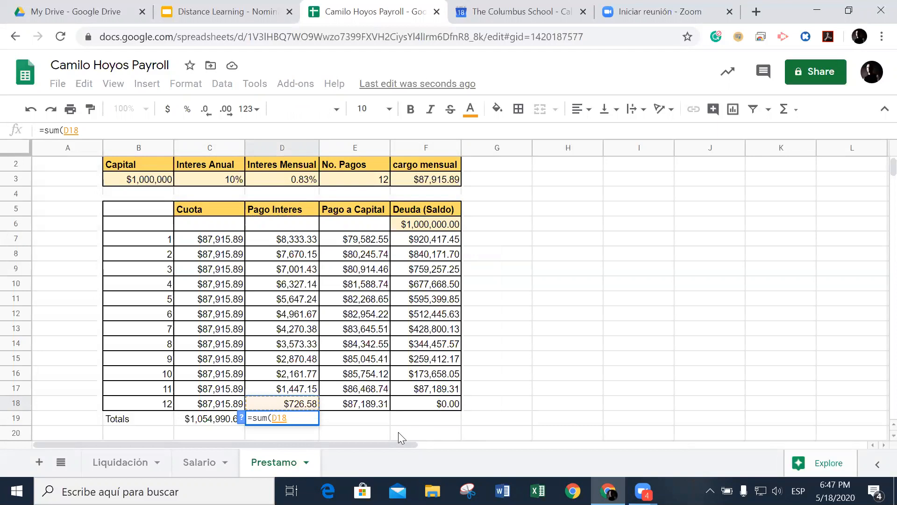
key("shift+Up")
key("shift+Up")
key("shift+Up")
key("shift+Up")
key("shift+Up")
key("shift+Up")
key("shift+Up")
key("shift+Up")
key("shift+Up")
key("shift+Up")
key("shift+Up")
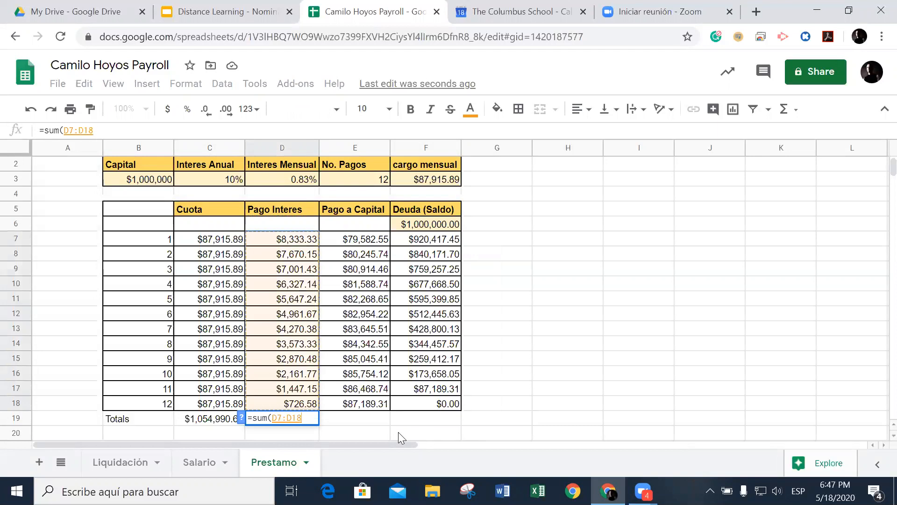
key("Return")
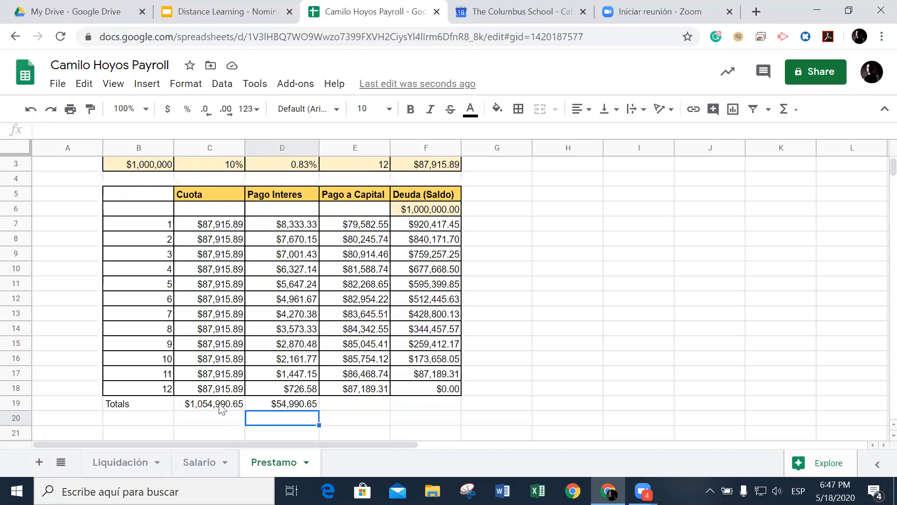
Step: Total the Pago a Capital column in E19 with the formula =sum(E7:E18)
left_click(196, 405)
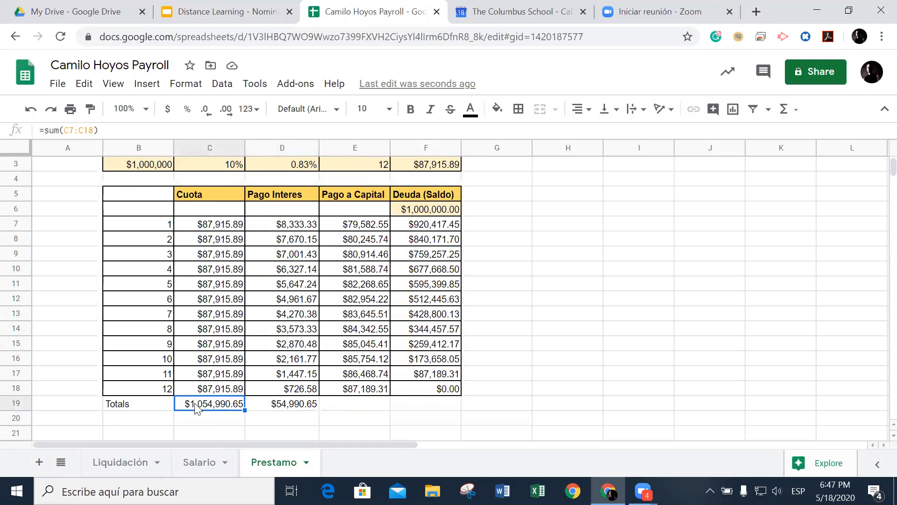
left_click(266, 408)
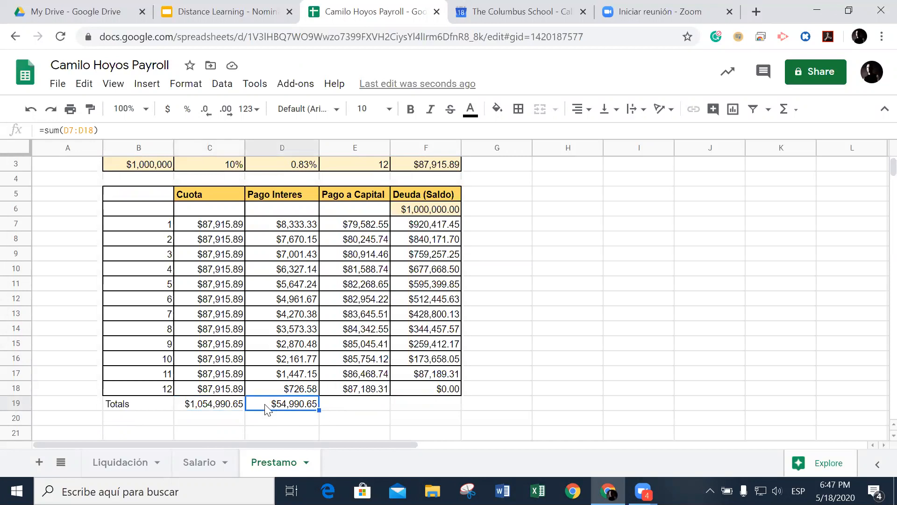
left_click(346, 409)
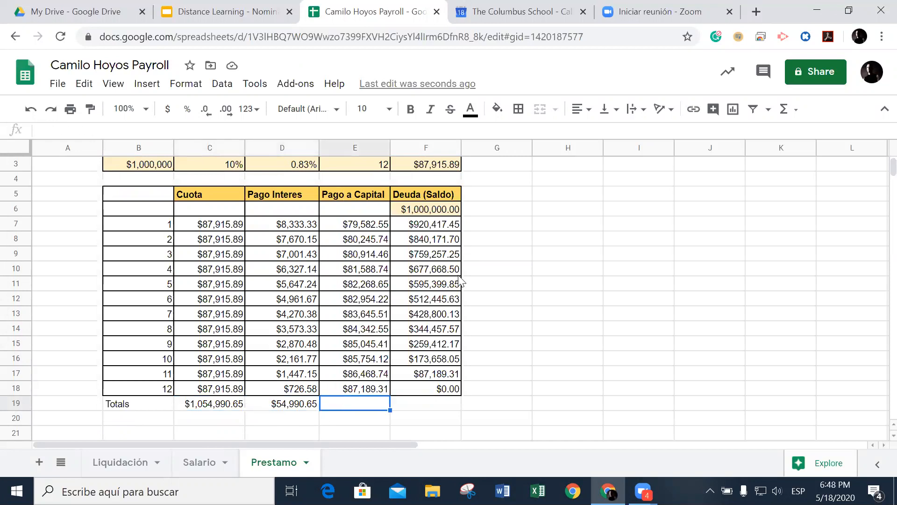
type("=")
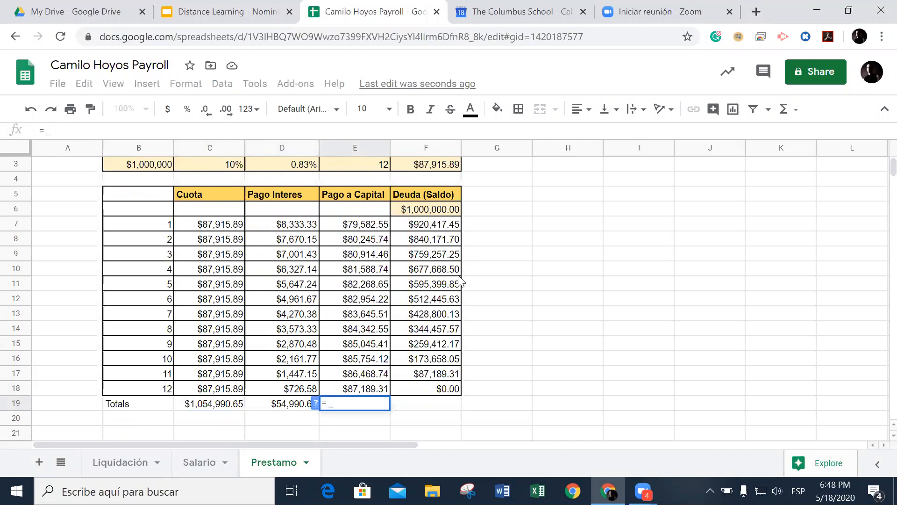
type("sum")
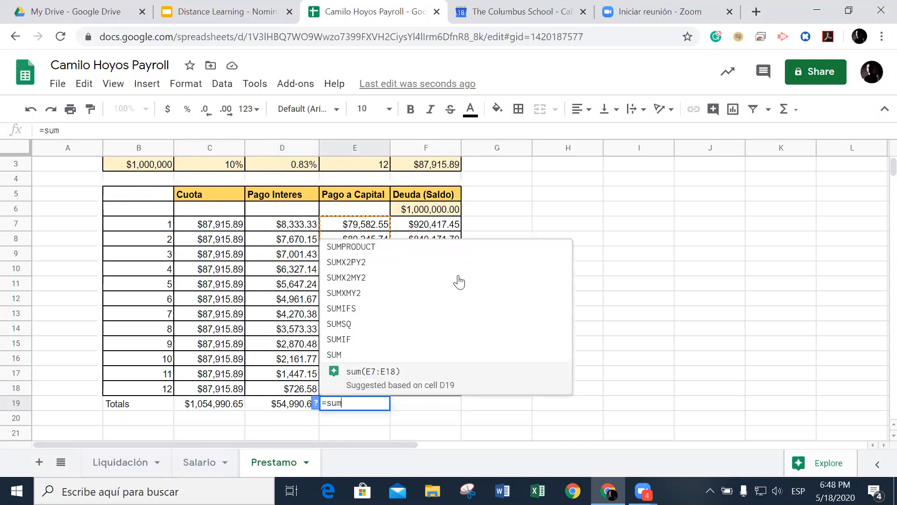
type("(")
key("Up")
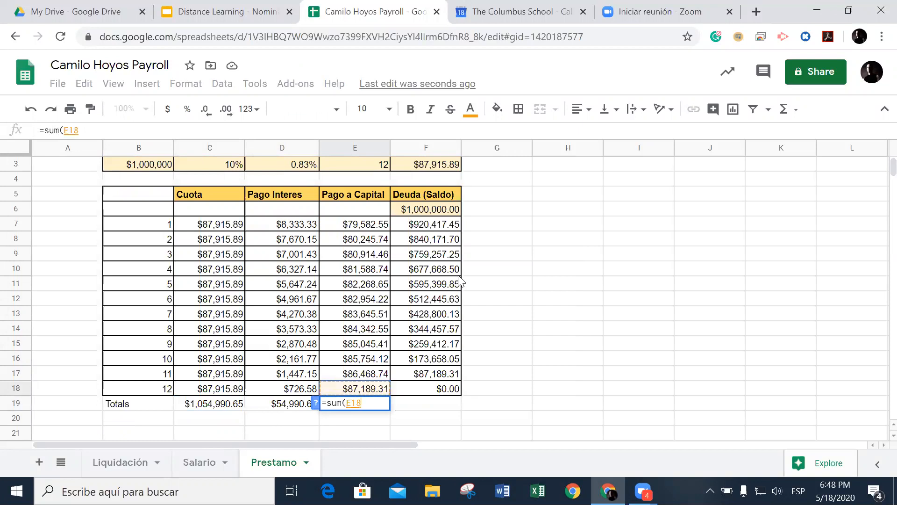
key("ctrl+shift+Up")
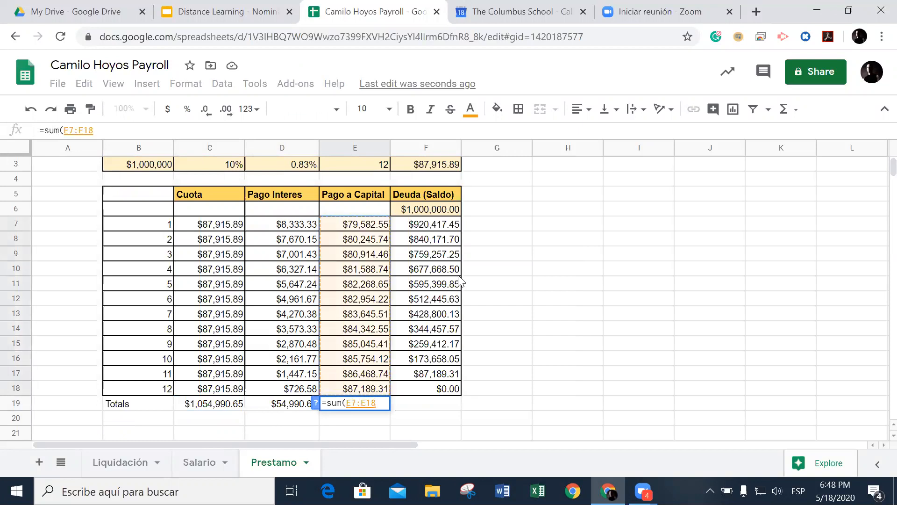
type(")")
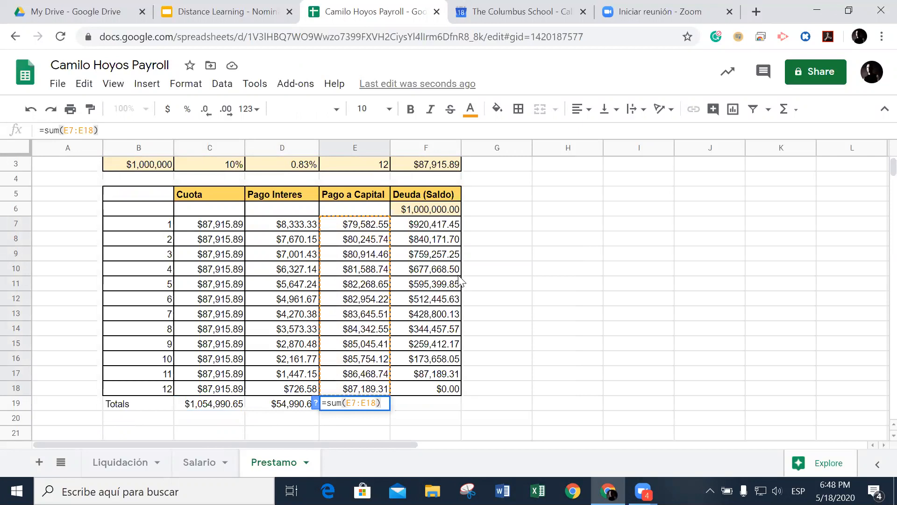
key("Return")
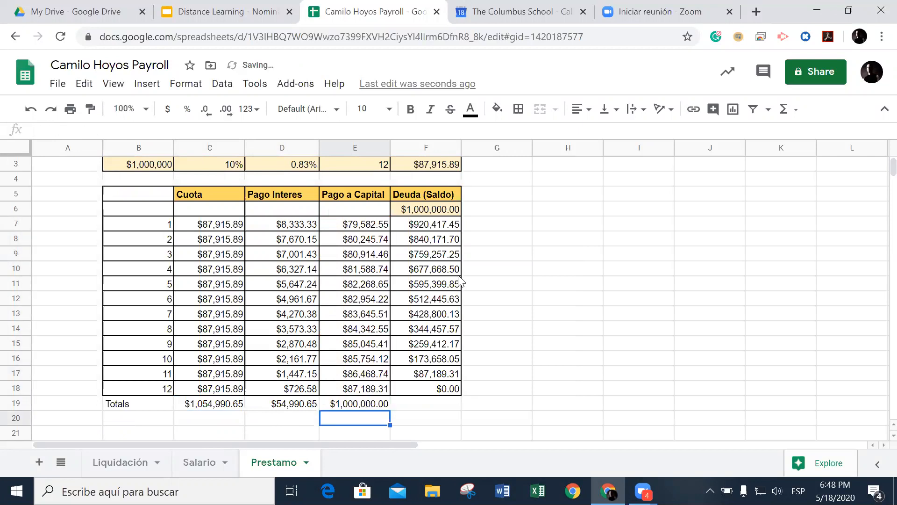
Step: Review the Pago a Capital total in E19 against the final balance in F18
left_click(351, 405)
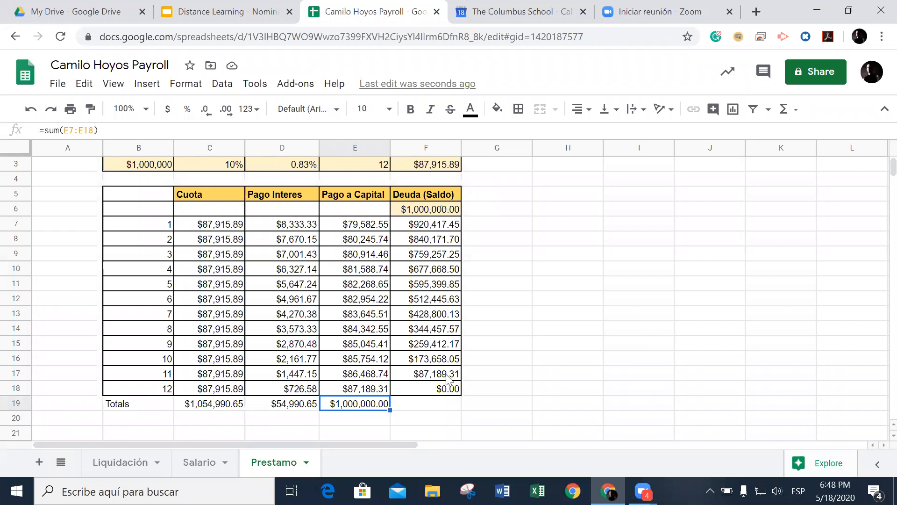
left_click(448, 389)
left_click(450, 408)
scroll(456, 369, "up", 1)
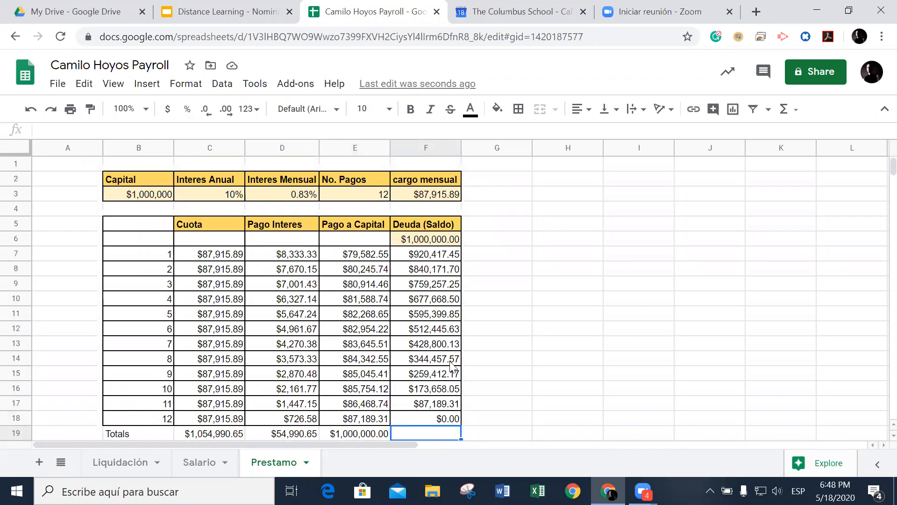
Step: Compare Salario's Loan Payment formula in D8 with the cargo mensual formula in Prestamo's F3
left_click(202, 462)
left_click(236, 272)
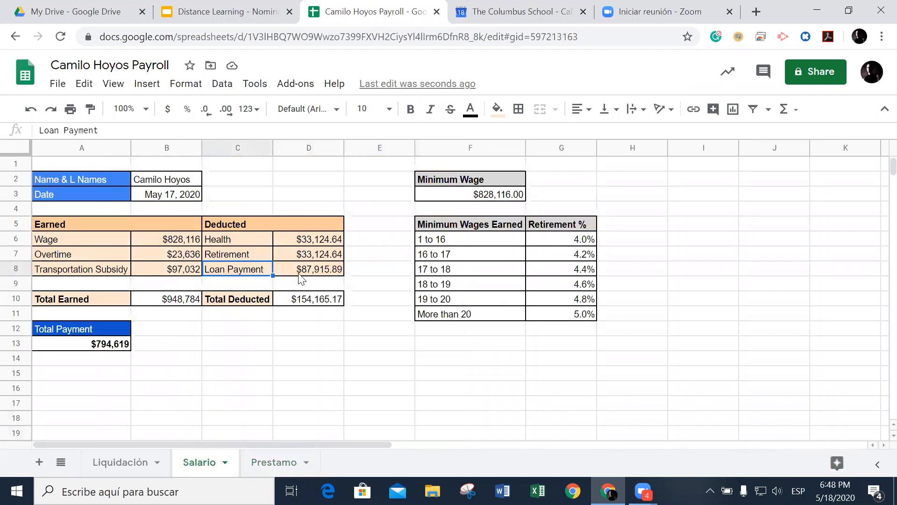
left_click(312, 273)
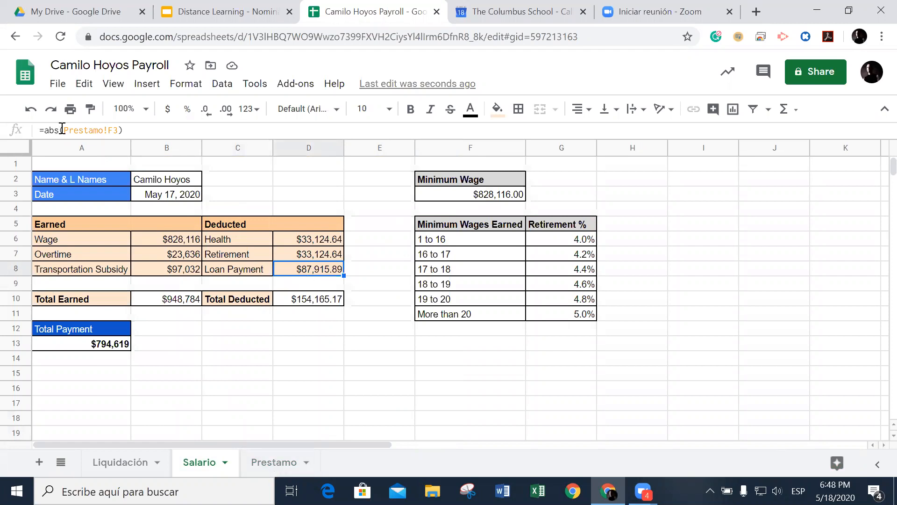
left_click(275, 462)
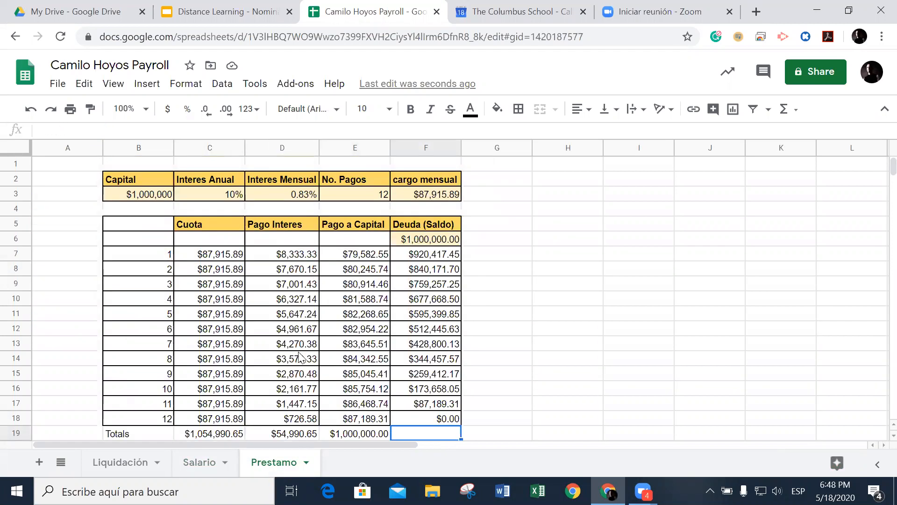
left_click(417, 195)
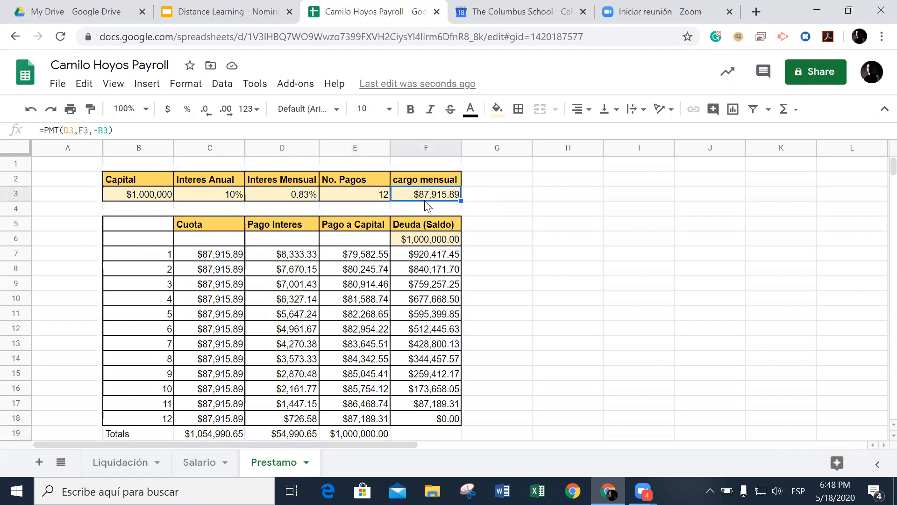
Step: Remove the abs function from Salario's Loan Payment formula in D8, leaving =(Prestamo!F3)
left_click(199, 462)
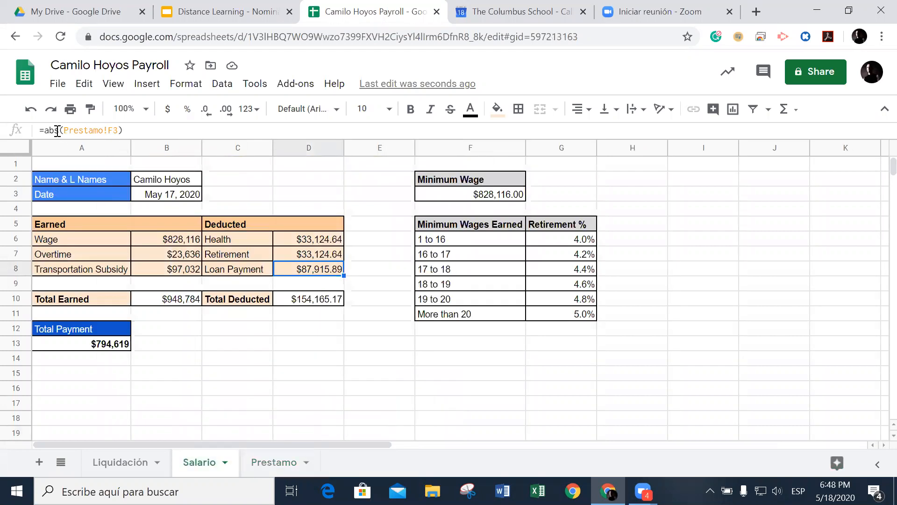
left_click(57, 130)
key("BackSpace")
key("BackSpace")
key("BackSpace")
key("Return")
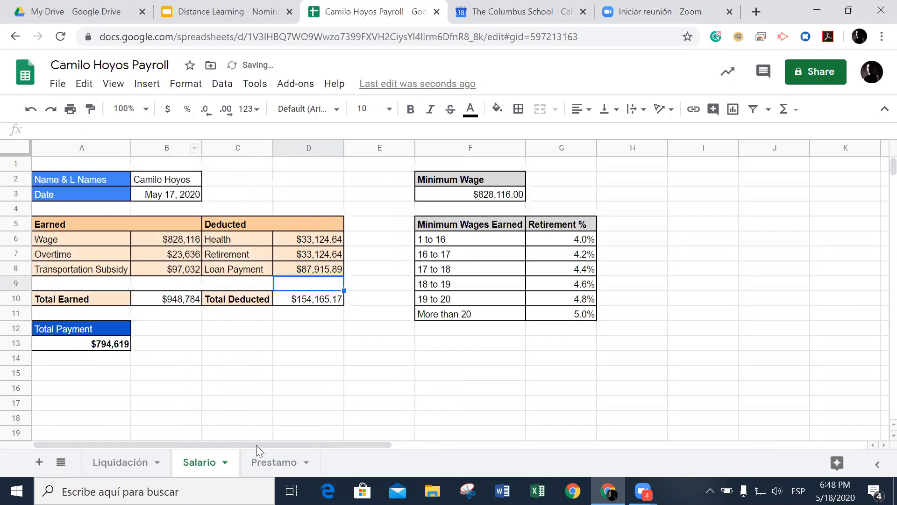
Step: Examine the minus sign before B3 in Prestamo's cargo mensual PMT formula in F3
left_click(256, 458)
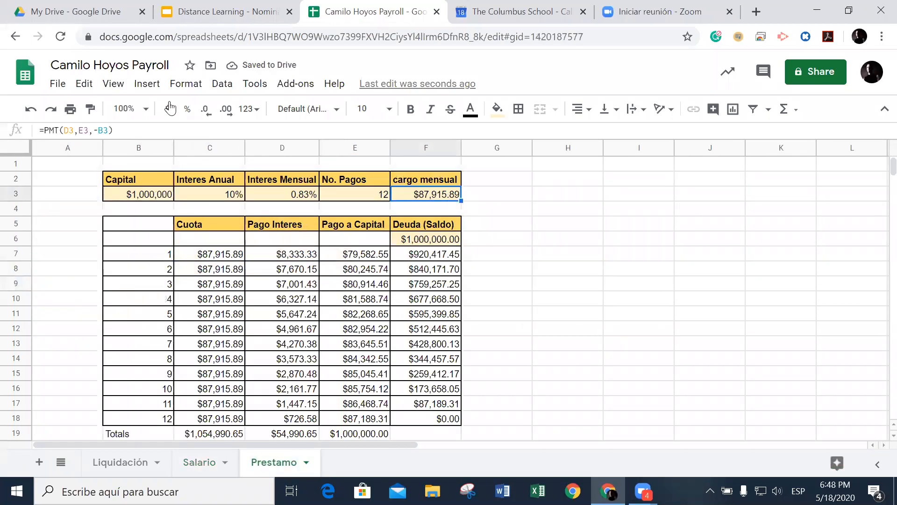
left_click_drag(98, 128, 93, 126)
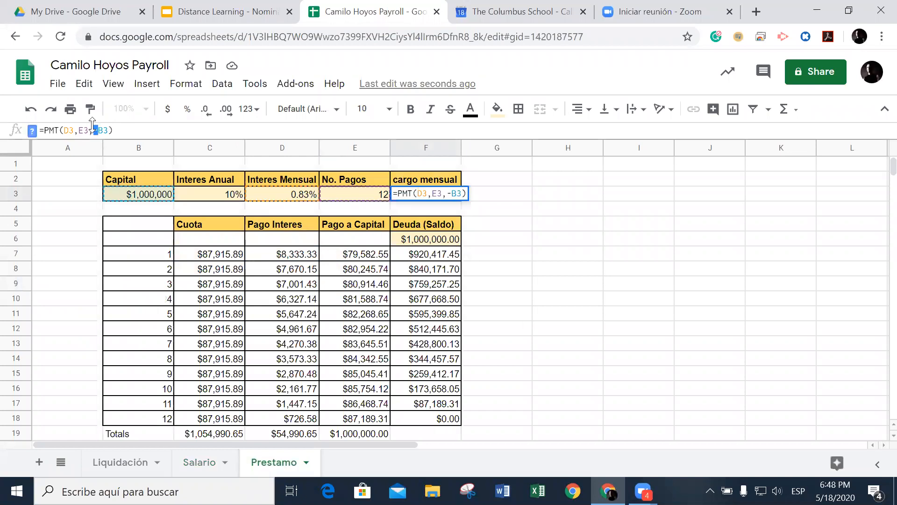
left_click(490, 196)
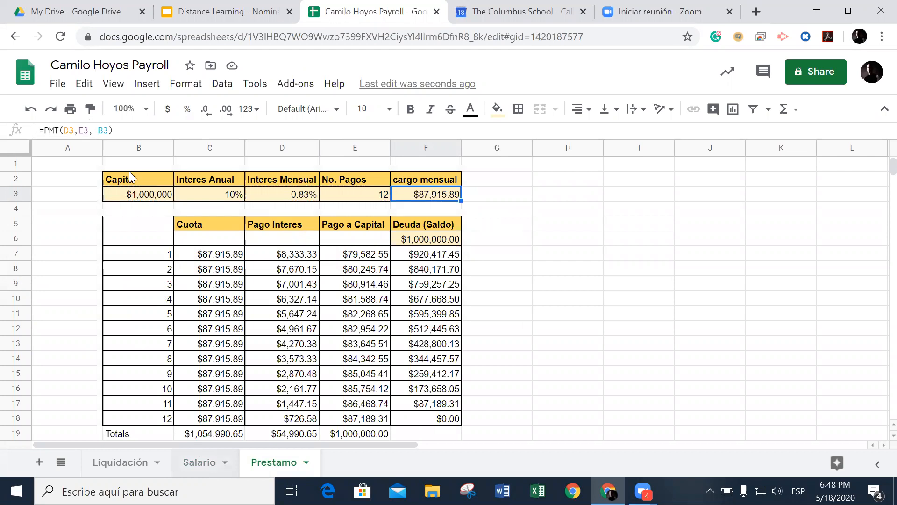
left_click(95, 129)
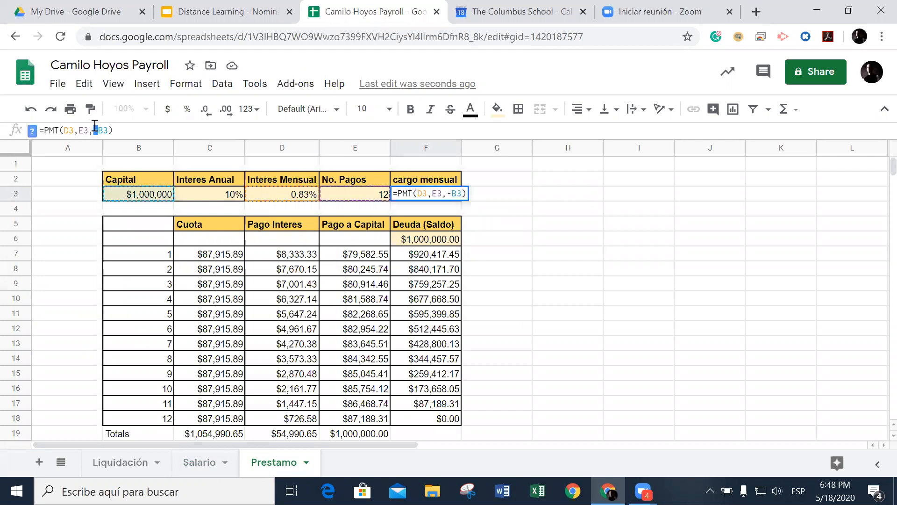
left_click(500, 197)
Step: Remove the parentheses from Salario's Loan Payment formula in D8 so it reads =Prestamo!F3
left_click(199, 462)
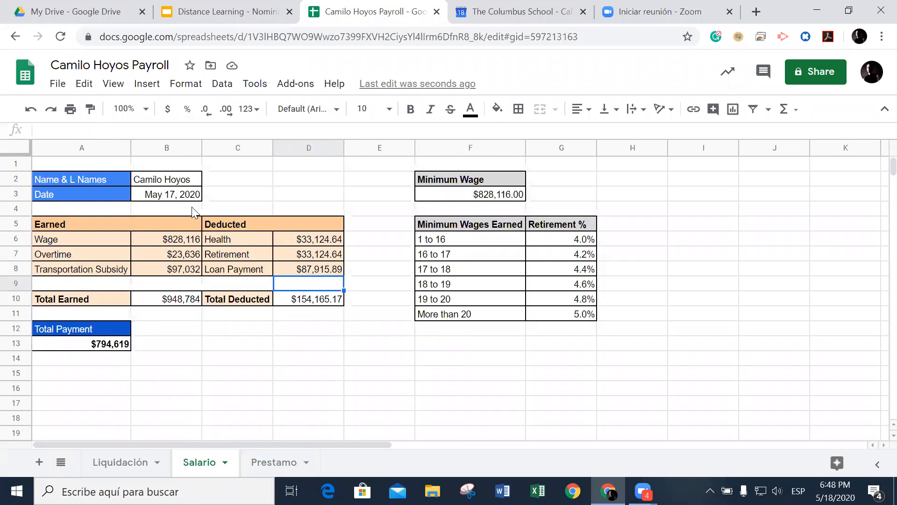
left_click(316, 272)
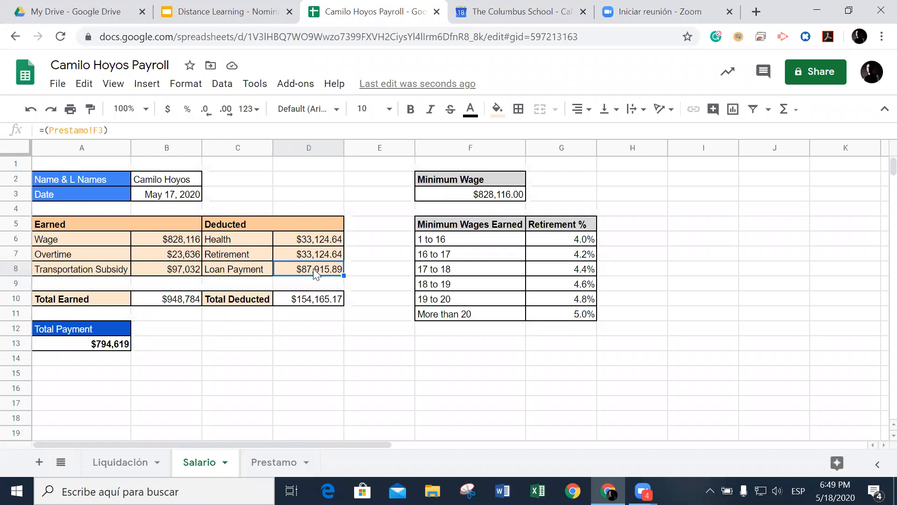
left_click(45, 129)
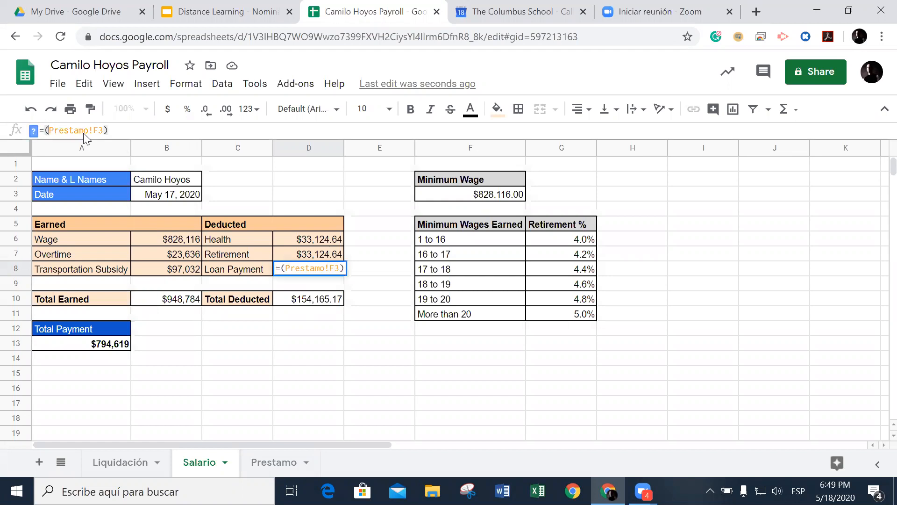
key("Delete")
left_click(121, 130)
key("BackSpace")
key("Return")
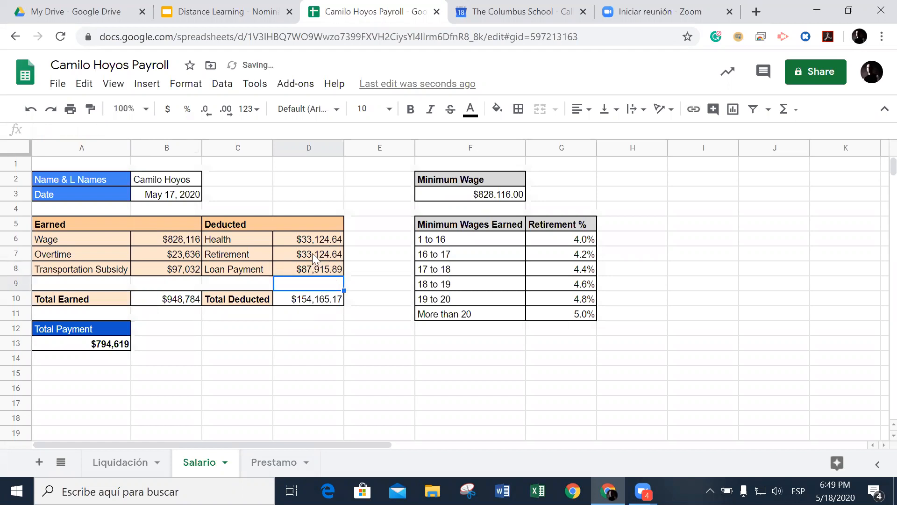
left_click(306, 271)
left_click(315, 347)
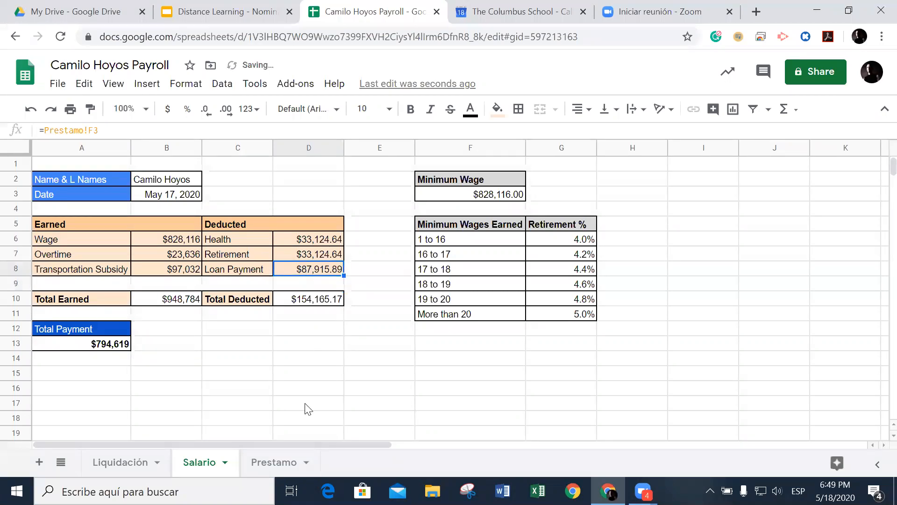
Step: Look over the Prestamo sheet and the overtime, provisions and other payments tables on Liquidación
left_click(279, 463)
scroll(524, 271, "down", 1)
scroll(524, 271, "up", 1)
left_click(196, 462)
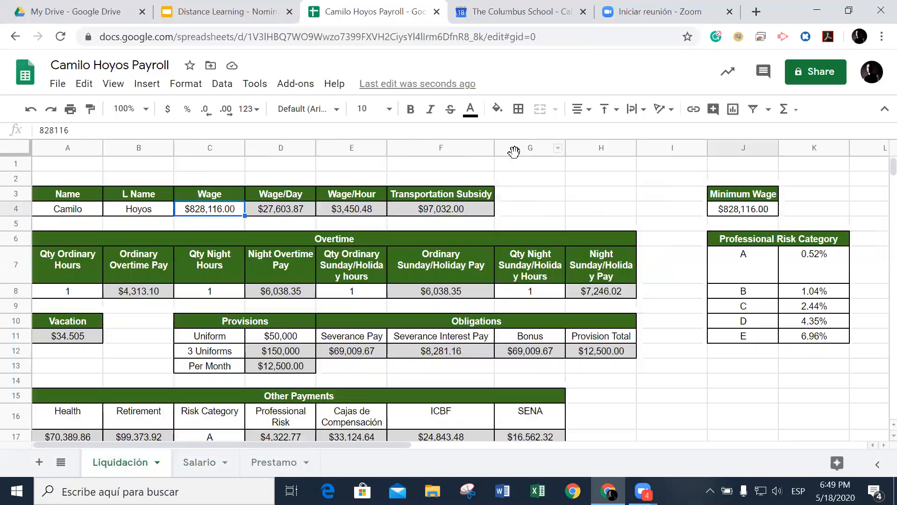
scroll(658, 259, "down", 1)
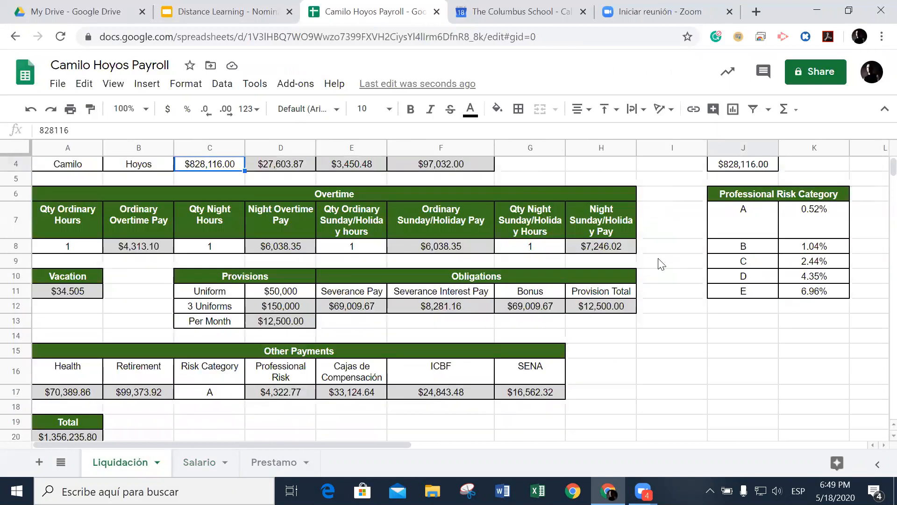
scroll(662, 264, "up", 1)
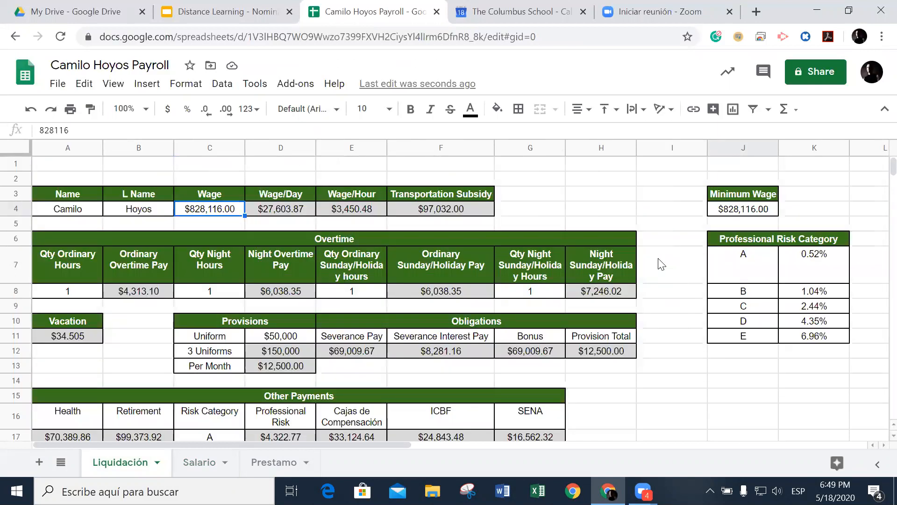